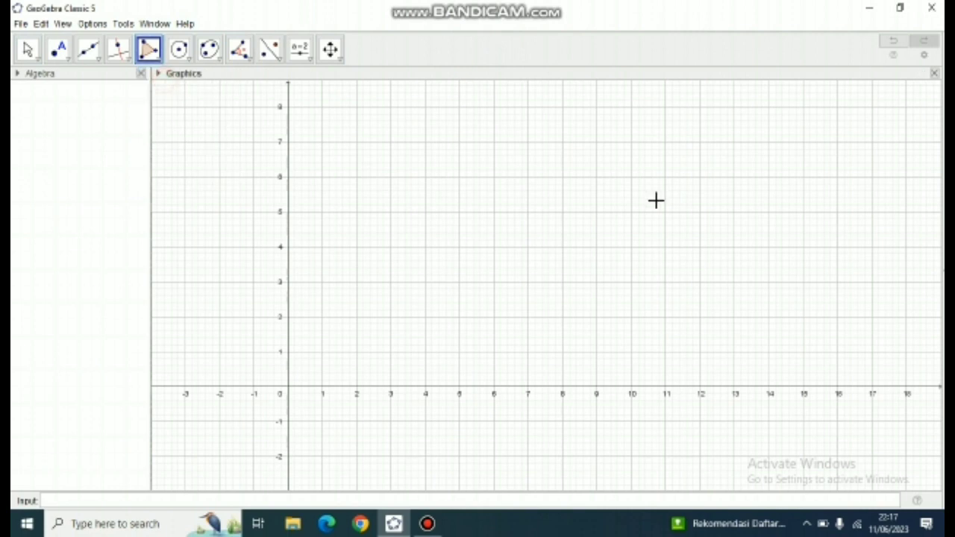
- Draw a triangle with the Polygon tool using vertices at (6, 5), (4, 2) and (8, 2)
left_click(492, 212)
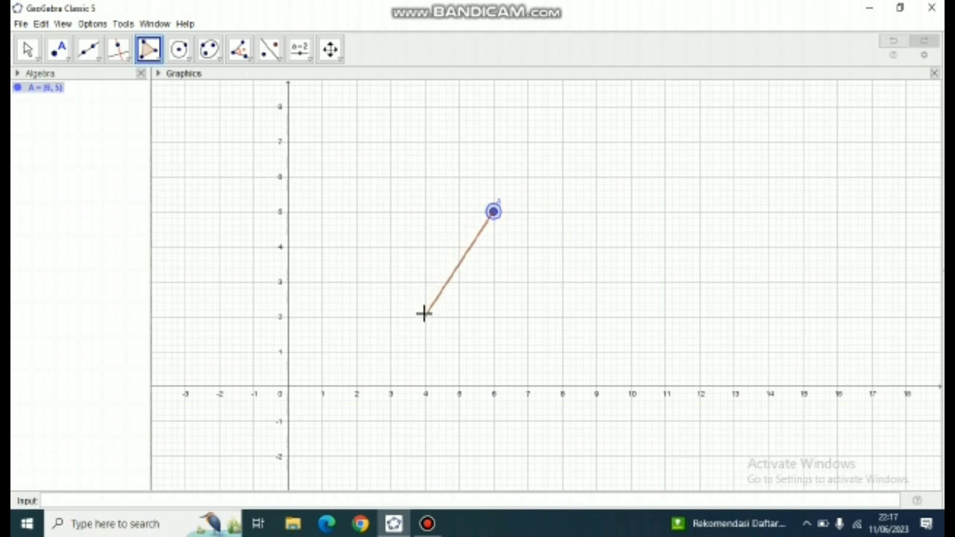
left_click(425, 317)
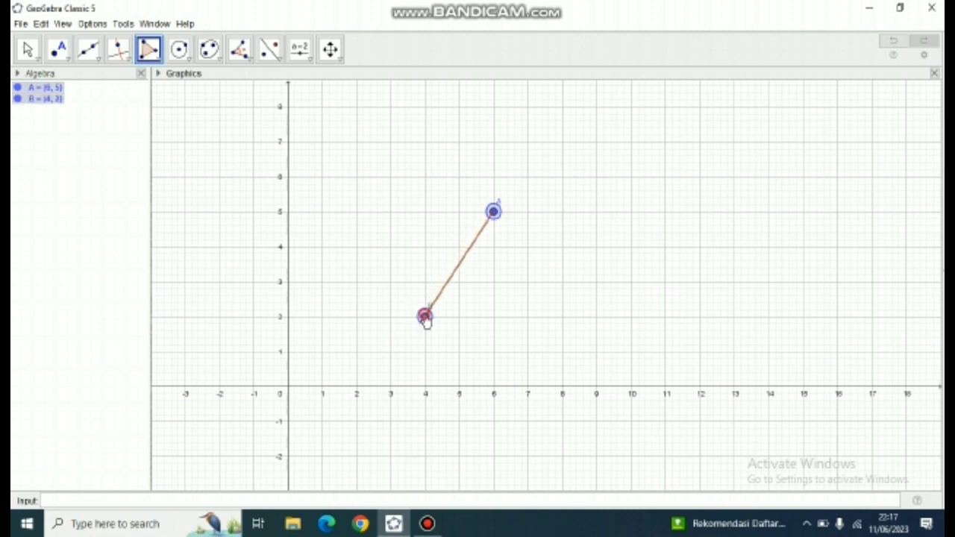
left_click(562, 316)
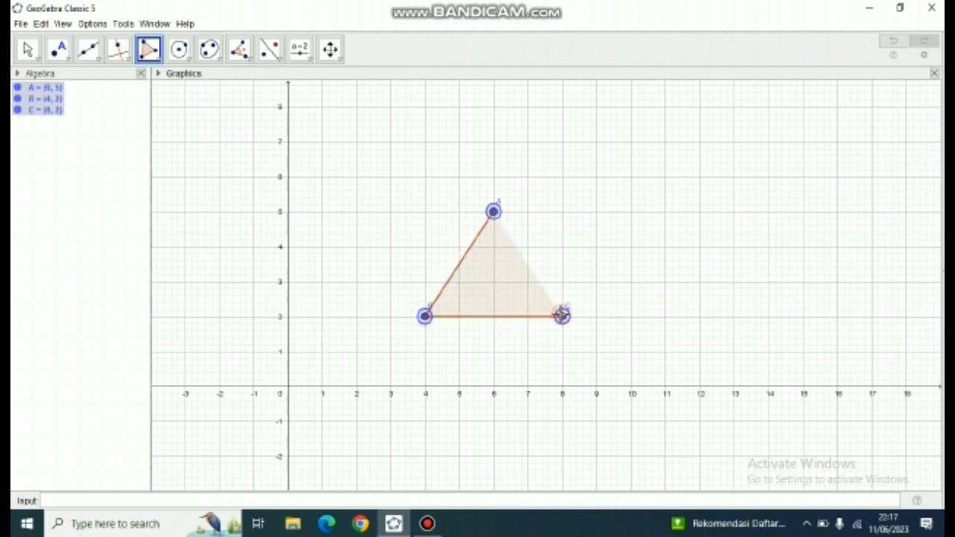
left_click(494, 213)
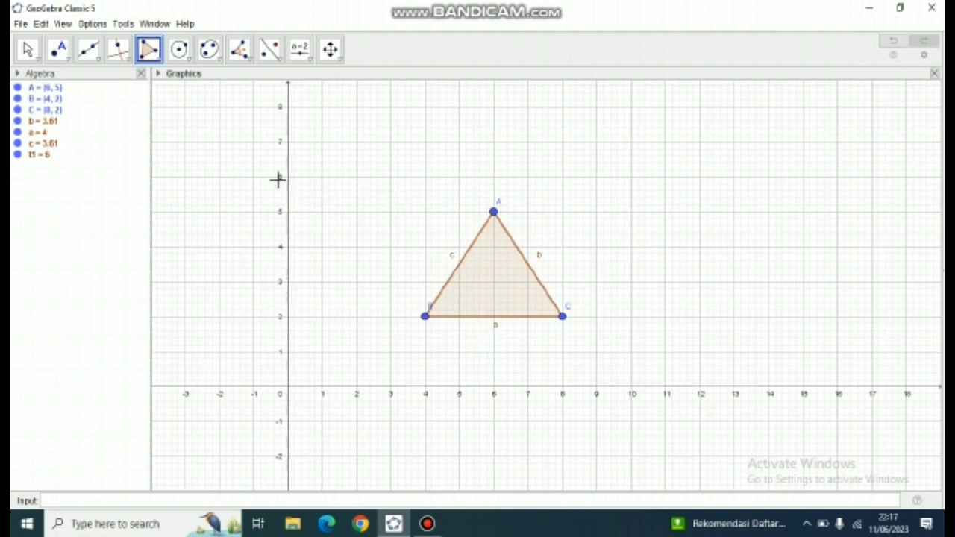
- Hide the labels of the triangle's three sides b, a and c
right_click(51, 124)
left_click(86, 167)
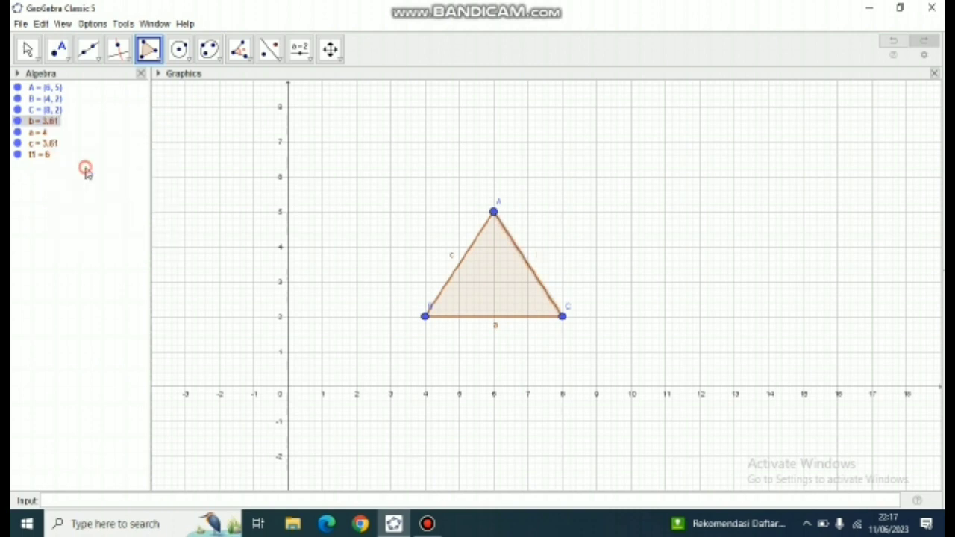
right_click(51, 132)
right_click(45, 135)
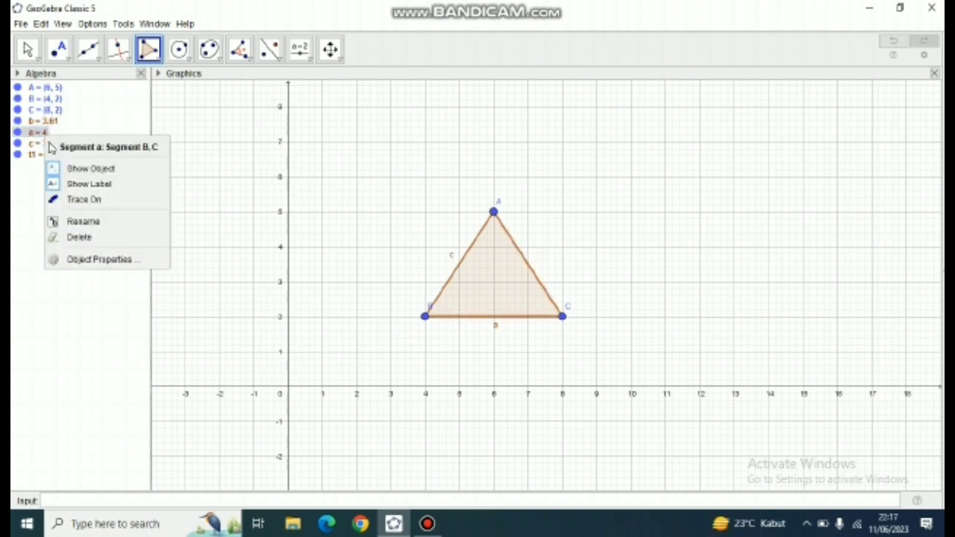
left_click(72, 184)
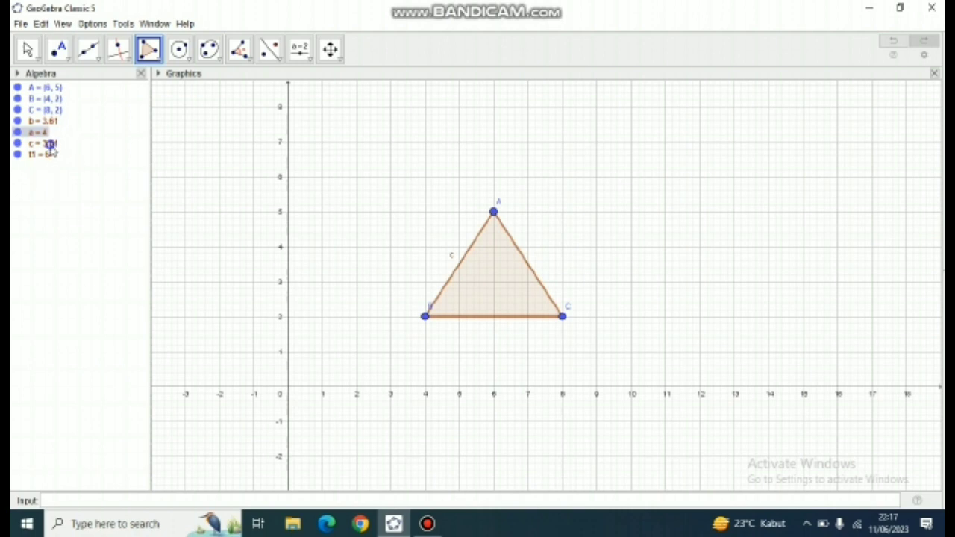
right_click(50, 145)
left_click(73, 192)
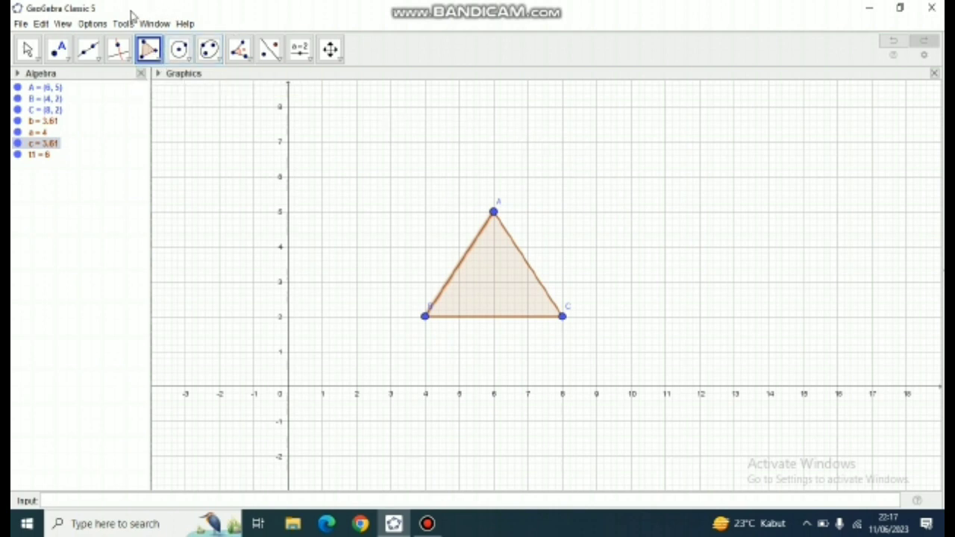
- Place a free point at (2, 1), outside the triangle
left_click(64, 58)
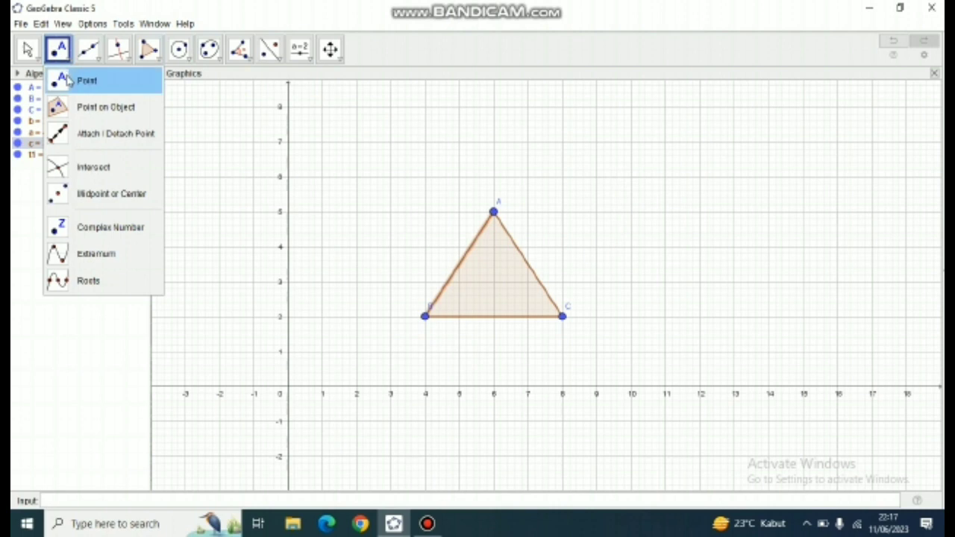
left_click(69, 79)
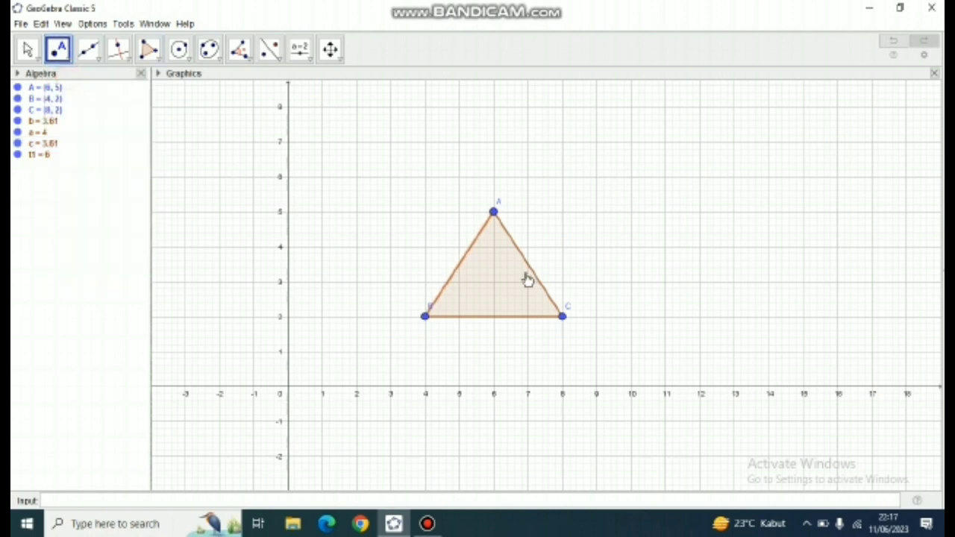
left_click(357, 351)
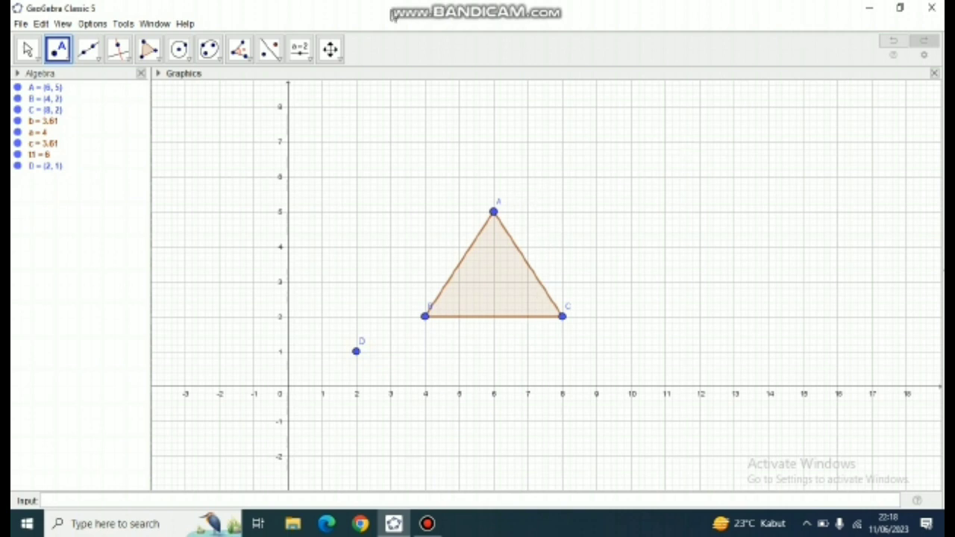
- Create an angle slider at about (12, 8) with a range of 0° to 360° and an increment of 1°
left_click(304, 52)
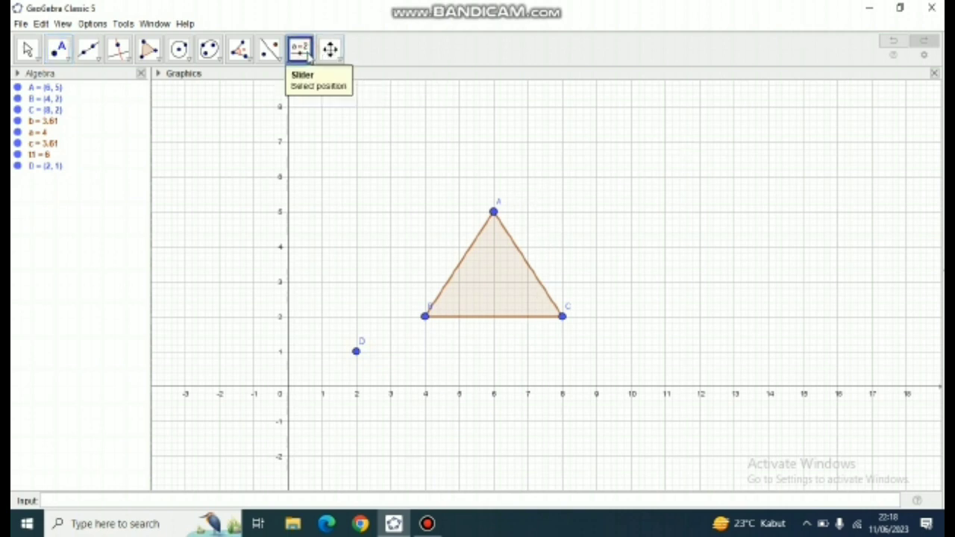
left_click(310, 64)
left_click(310, 78)
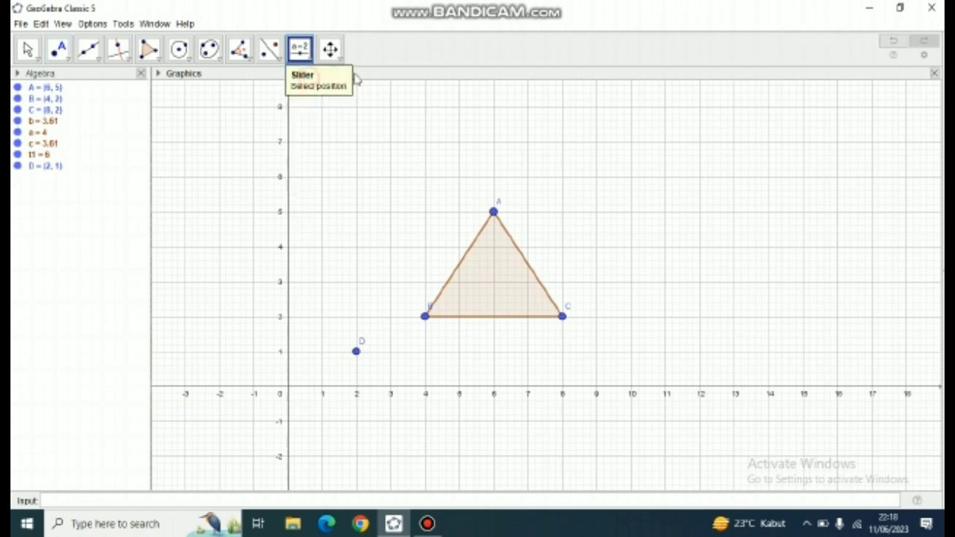
left_click(696, 106)
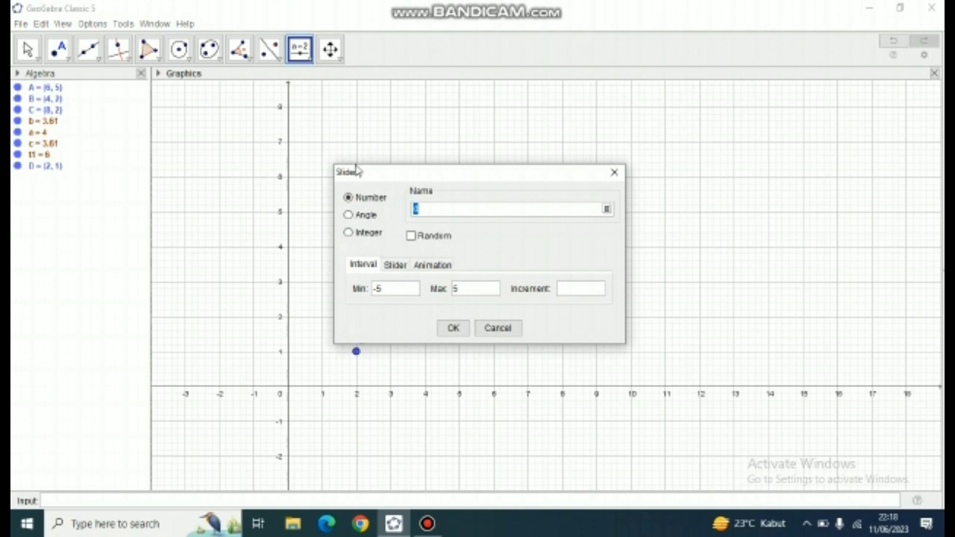
left_click(348, 216)
left_click(453, 329)
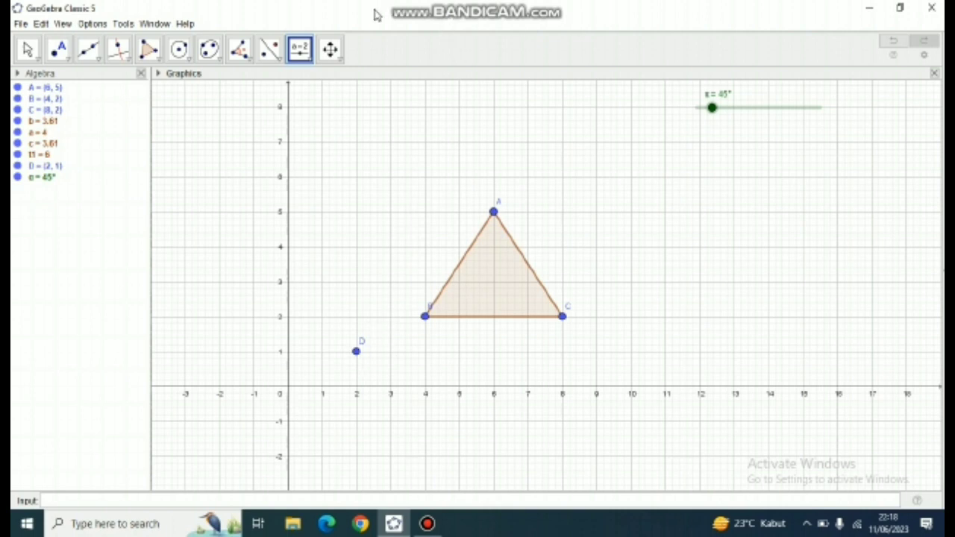
- Rotate the triangle counterclockwise around point D by the slider angle α
left_click(276, 58)
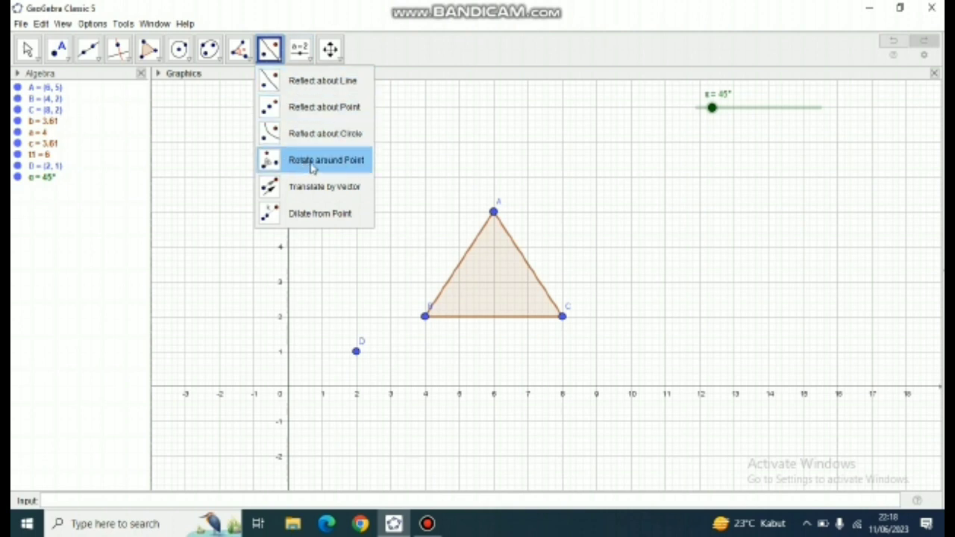
left_click(312, 165)
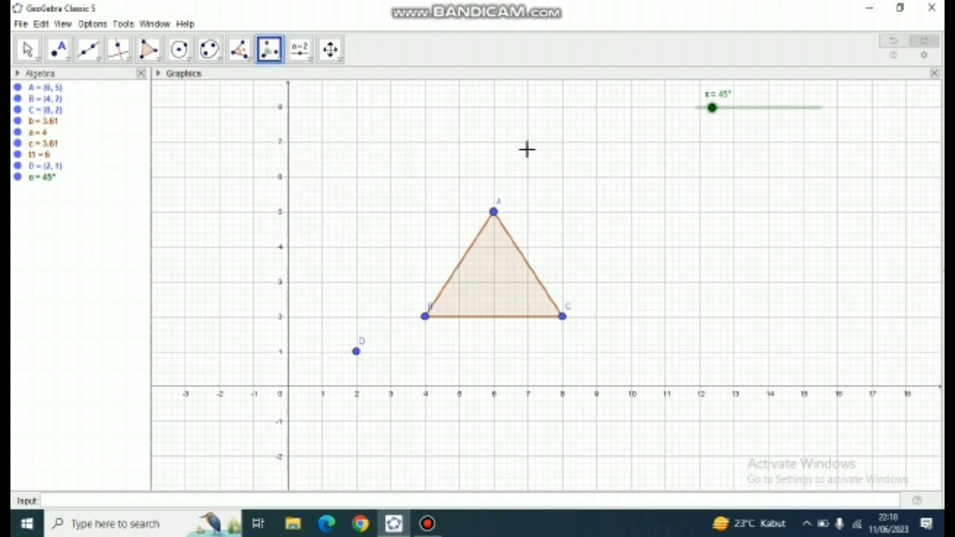
left_click(493, 258)
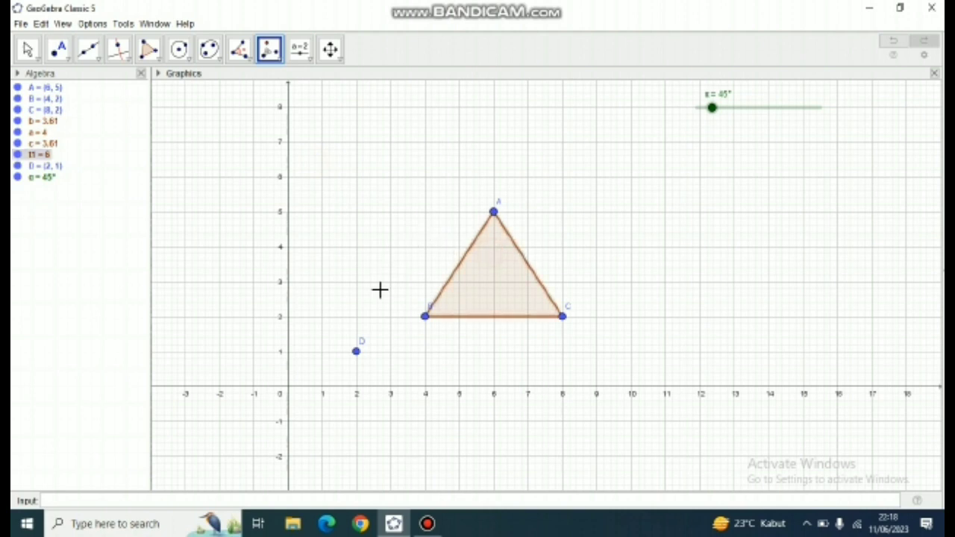
left_click(357, 353)
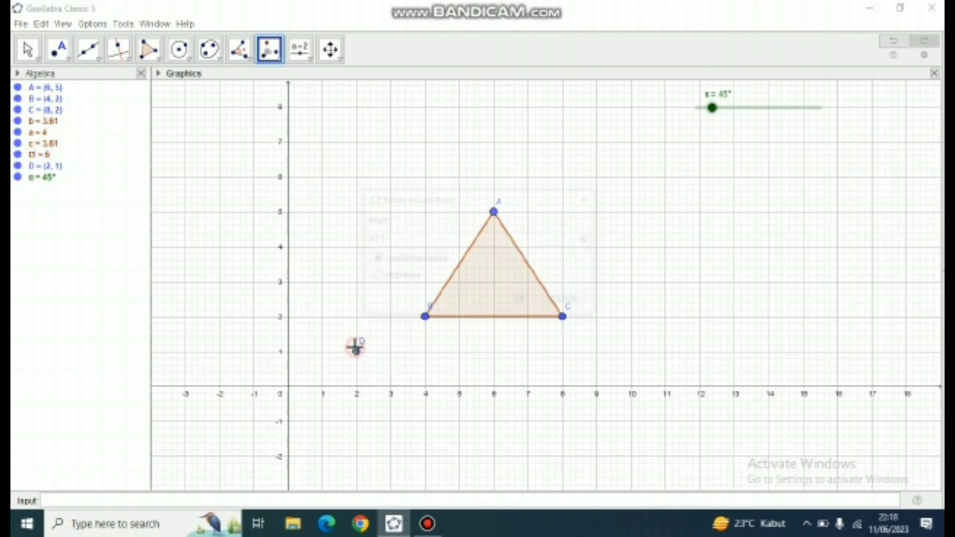
left_click_drag(391, 240, 376, 239)
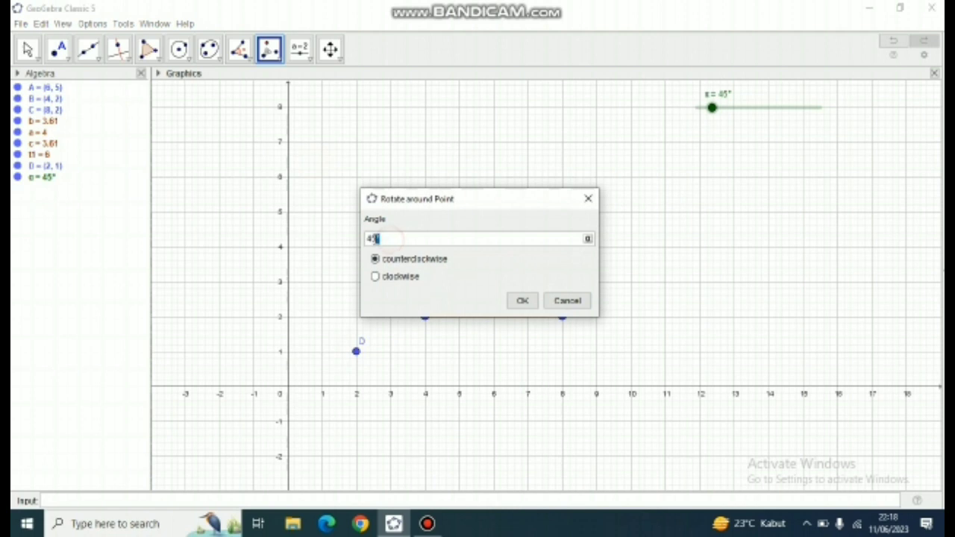
left_click(589, 239)
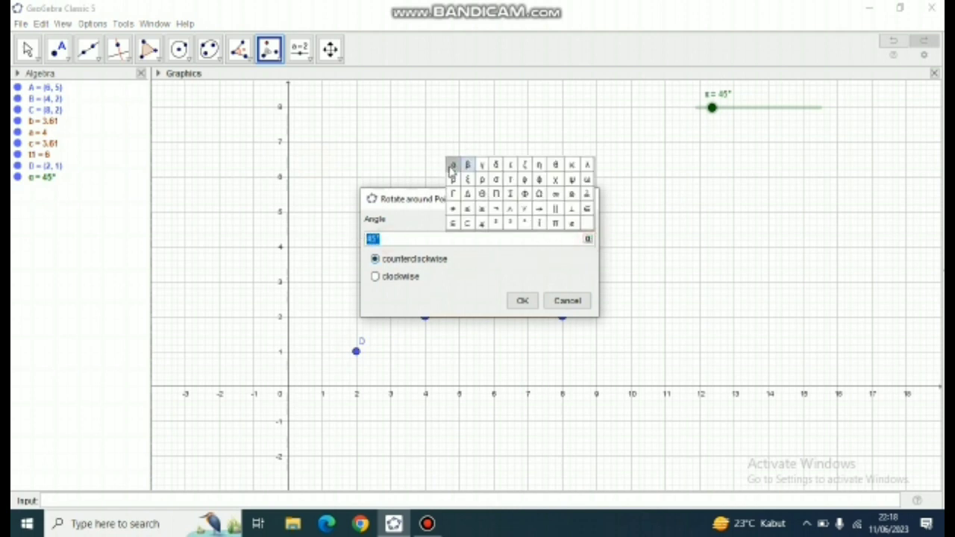
left_click(452, 170)
left_click(518, 302)
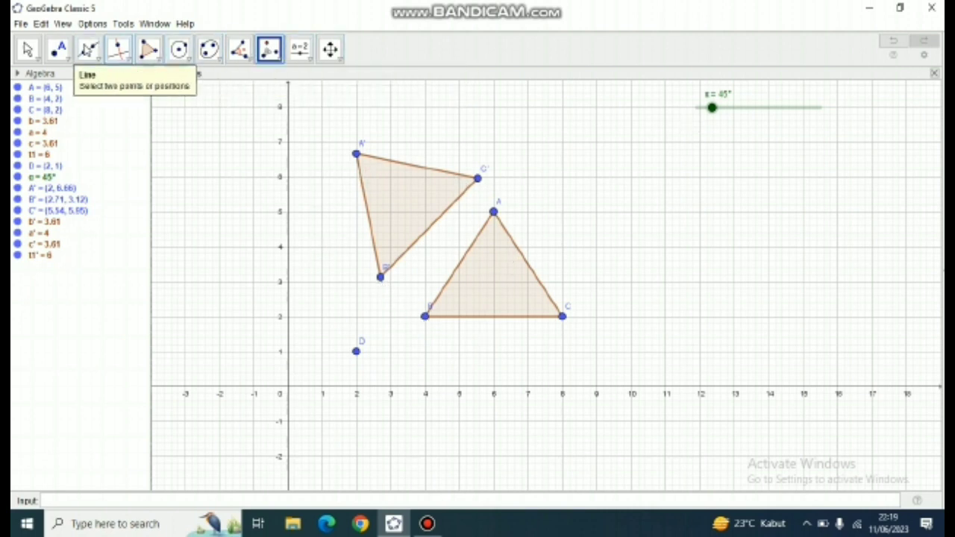
- Draw segments from point D to the rotated triangle's vertices B', A' and C'
left_click(88, 50)
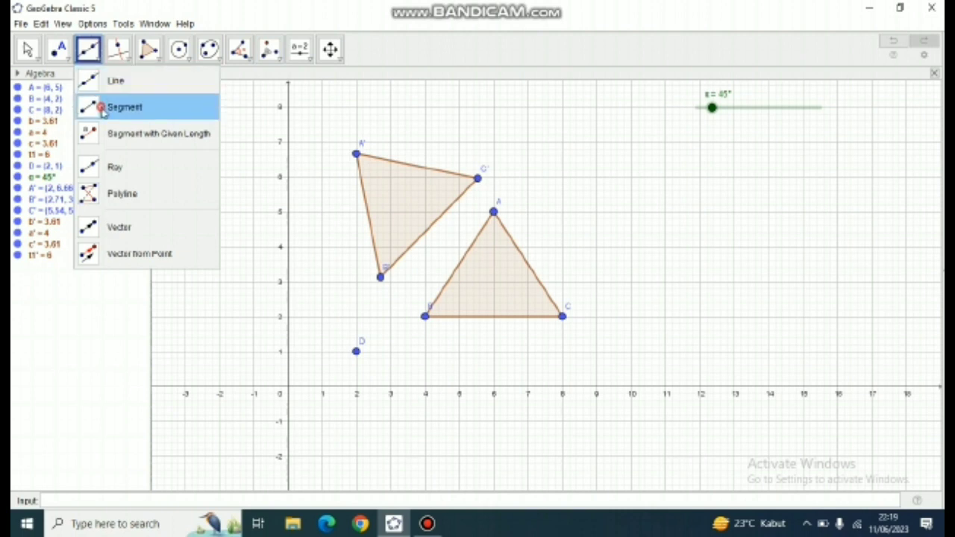
left_click(102, 108)
left_click(357, 354)
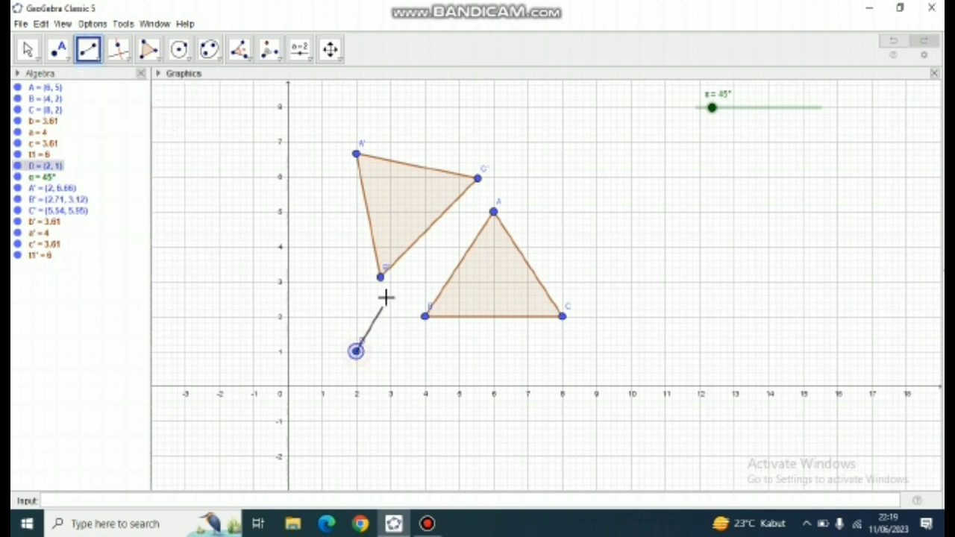
left_click(380, 277)
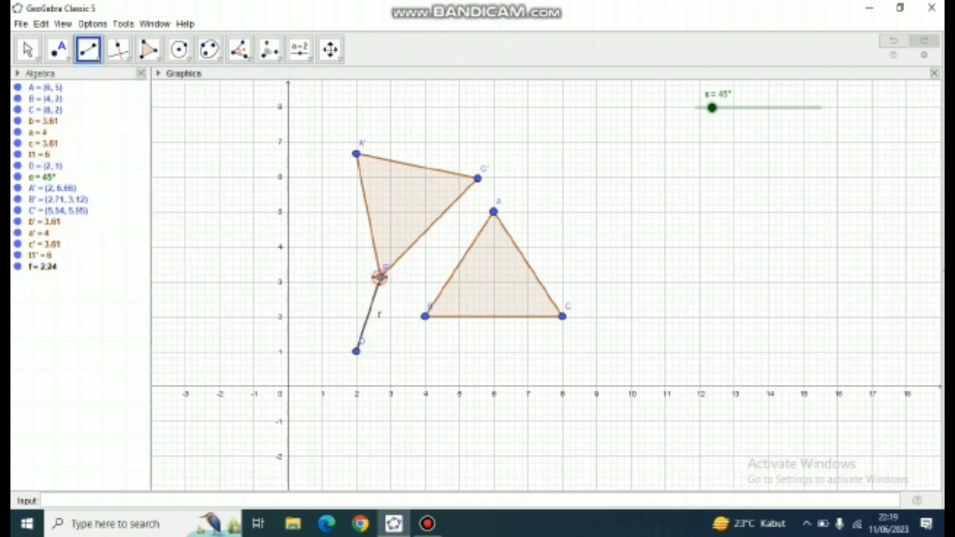
left_click(357, 354)
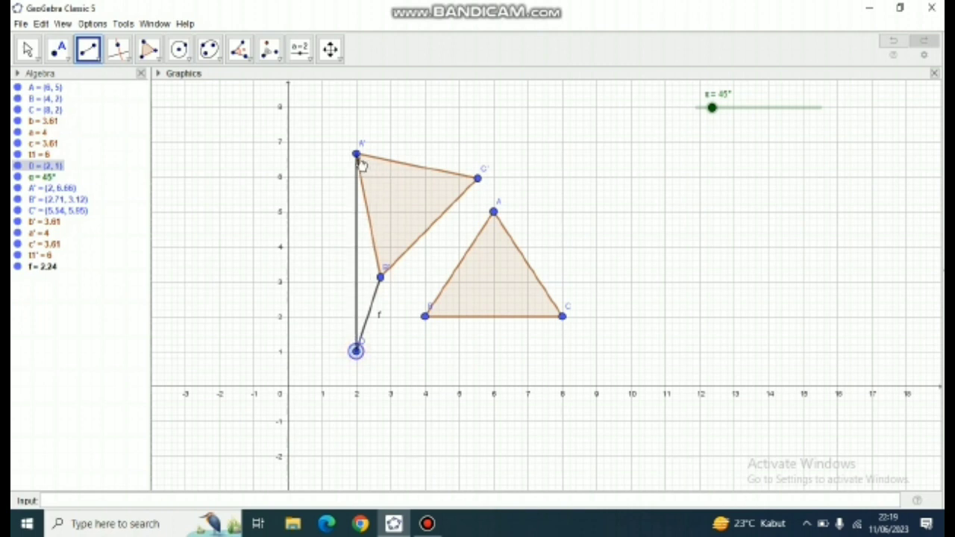
left_click(358, 157)
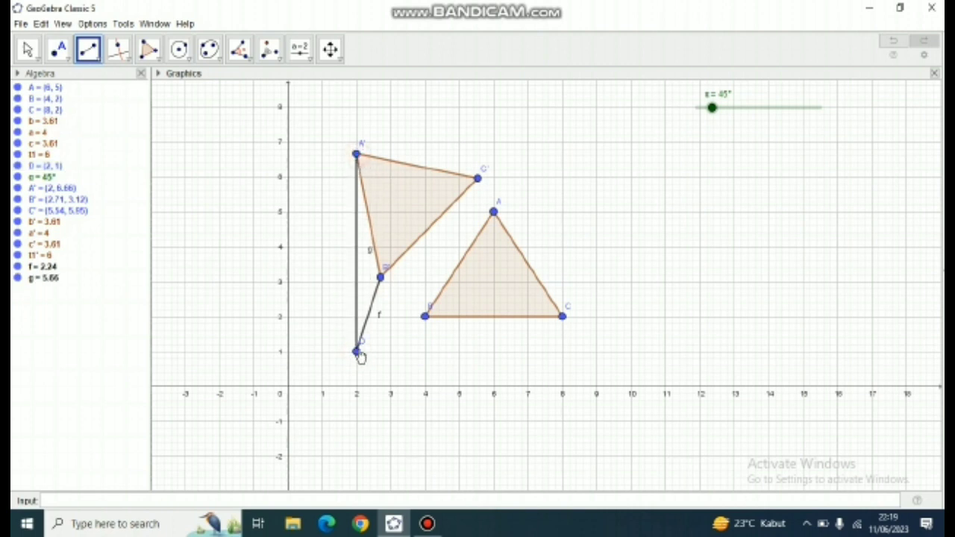
left_click(358, 353)
left_click(477, 179)
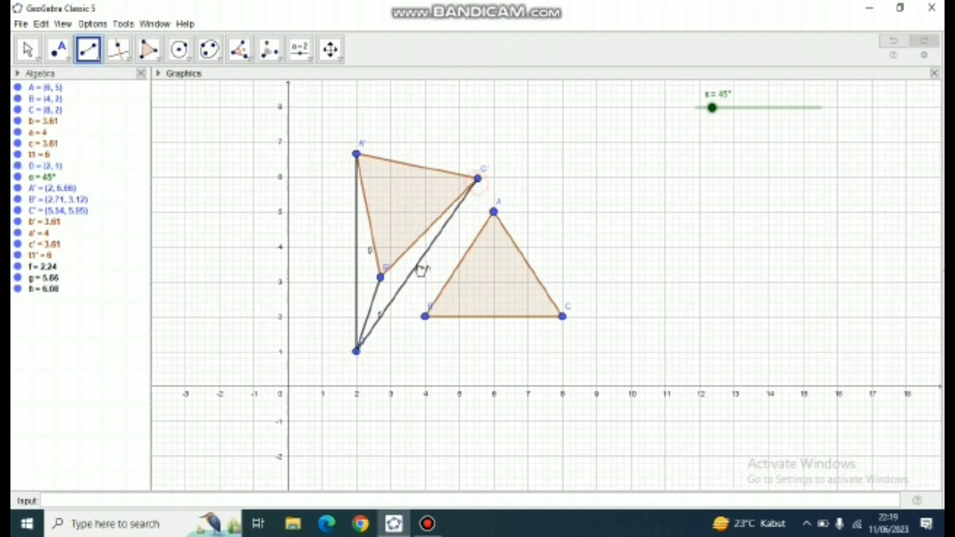
- Draw segments from point D to the original triangle's vertices B, A and C
left_click(356, 352)
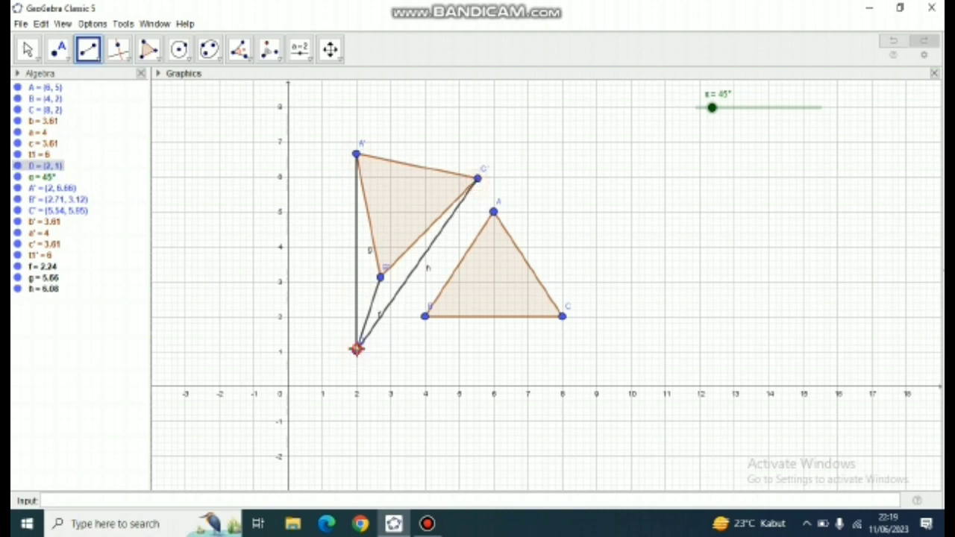
left_click(426, 319)
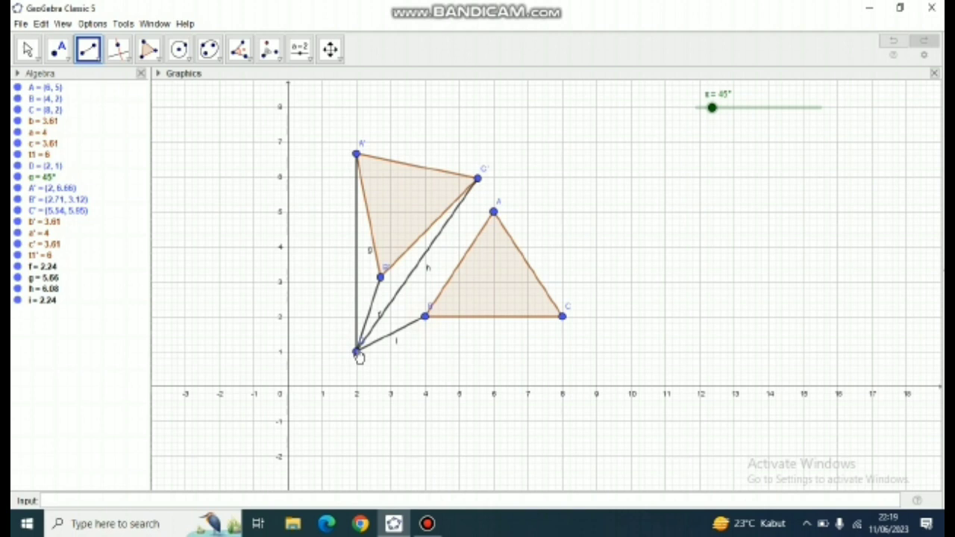
left_click(357, 353)
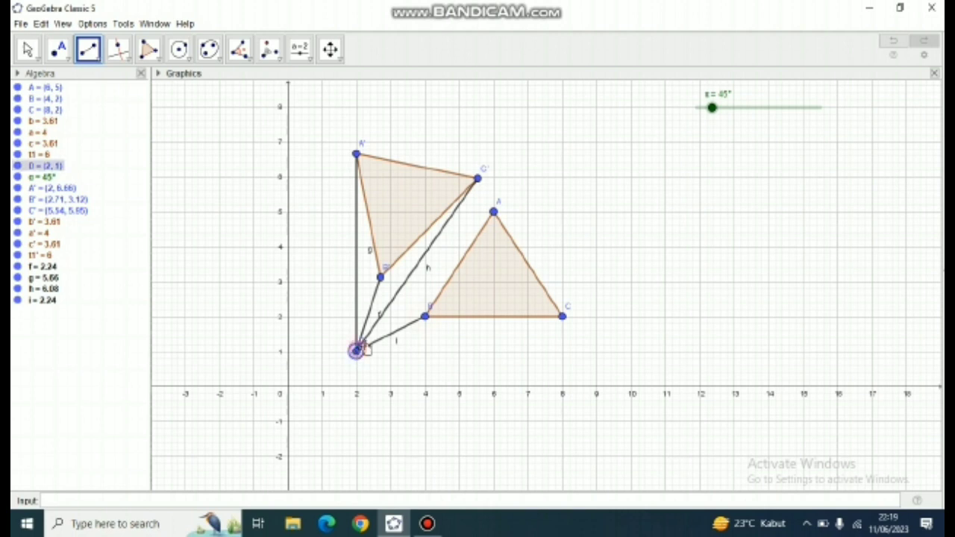
left_click(494, 213)
left_click(356, 348)
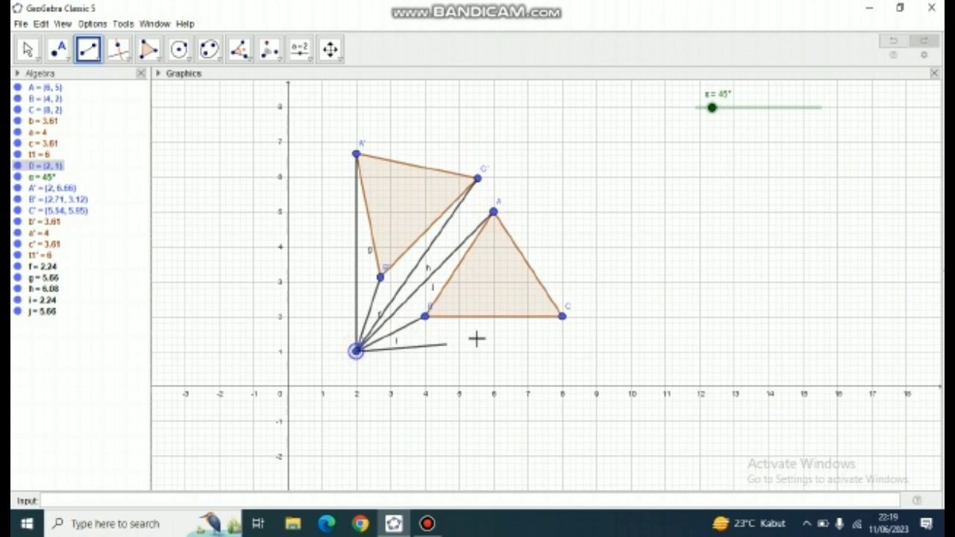
left_click(563, 318)
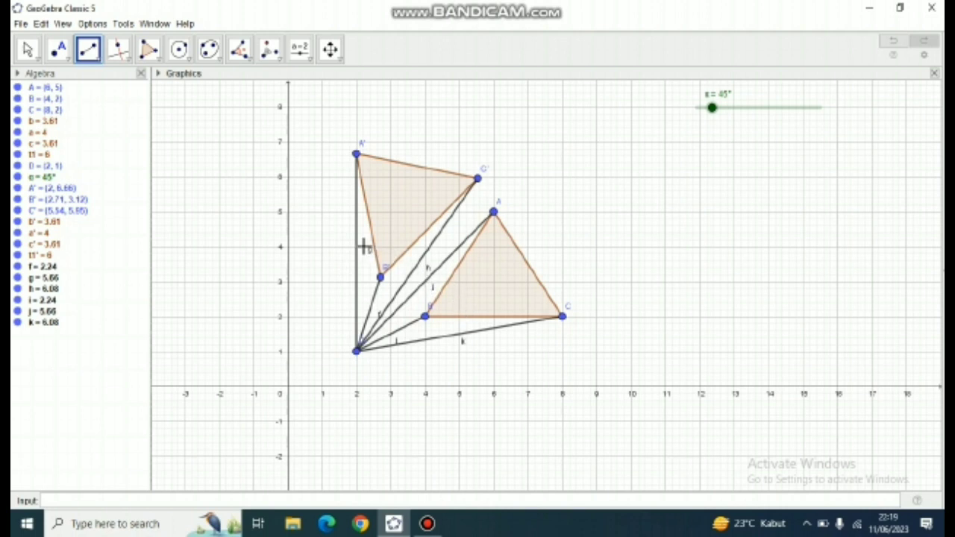
- Hide the labels of segments f, g and h, which join D to the rotated triangle's vertices
right_click(36, 268)
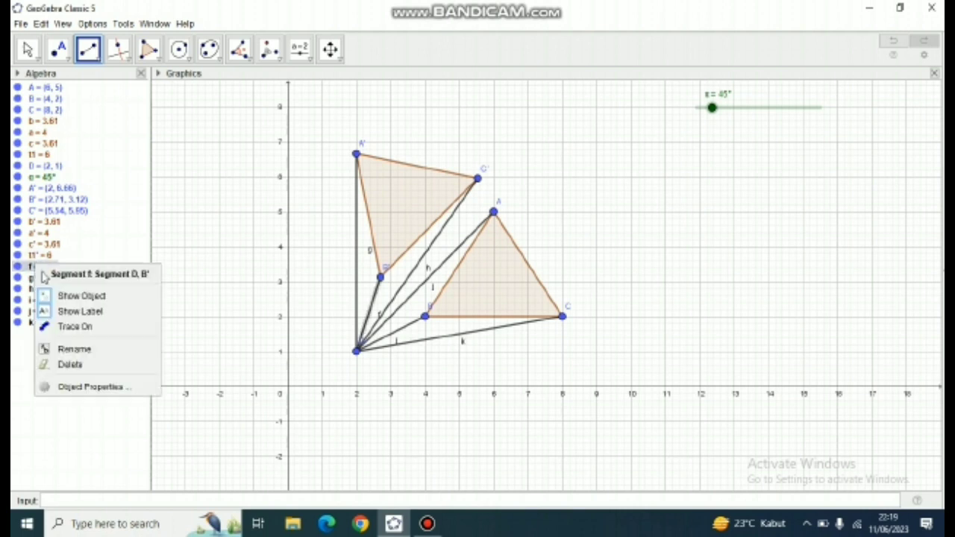
left_click(71, 311)
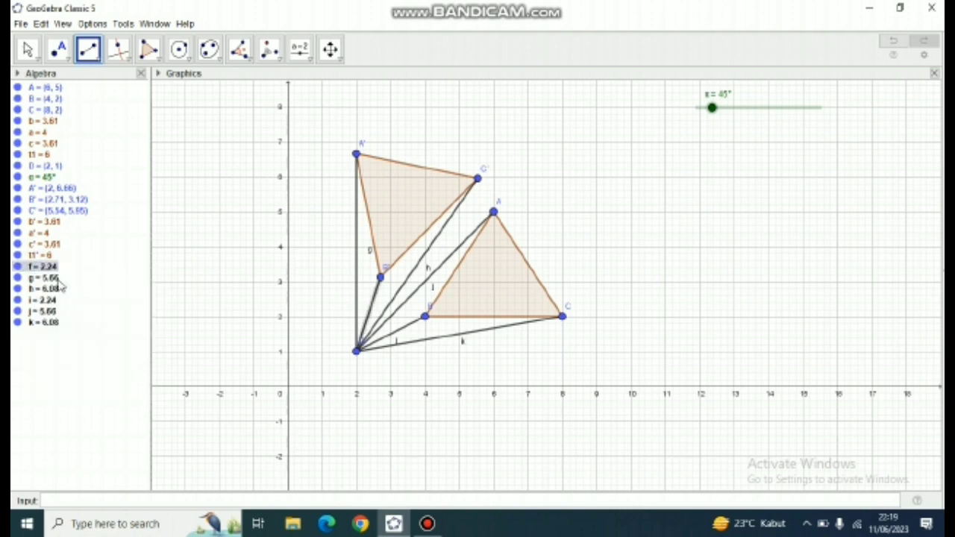
right_click(59, 279)
left_click(82, 326)
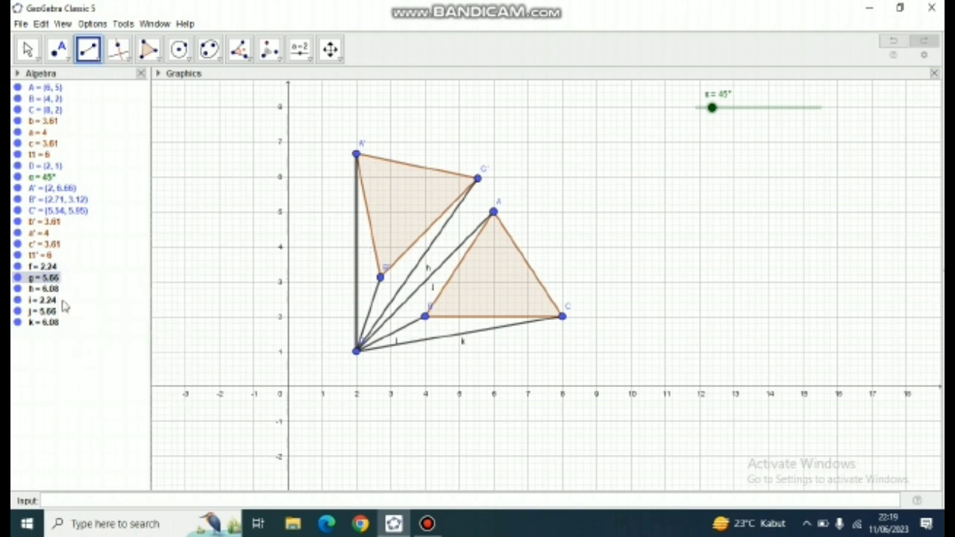
right_click(54, 288)
left_click(79, 336)
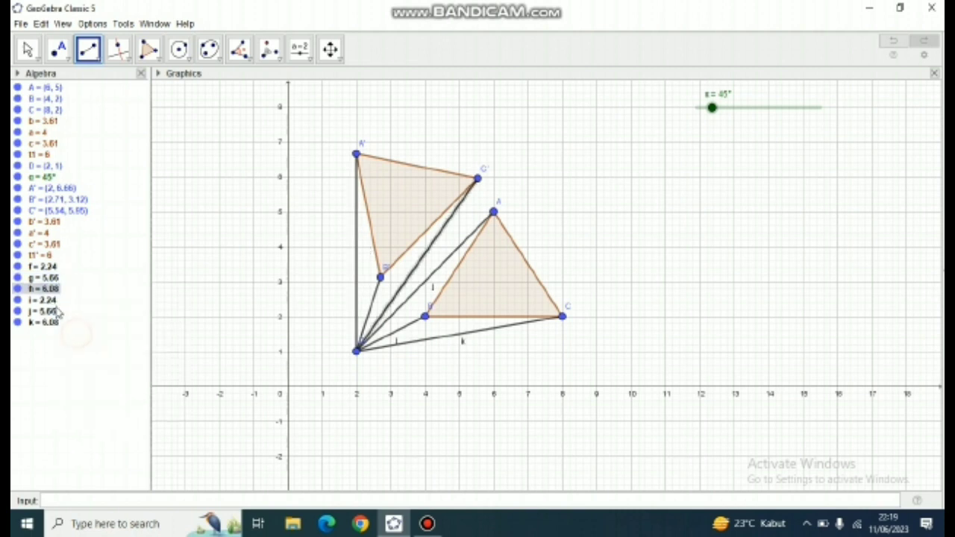
- Hide the labels of segments i, j and k, which join D to the original triangle's vertices
right_click(54, 300)
left_click(81, 344)
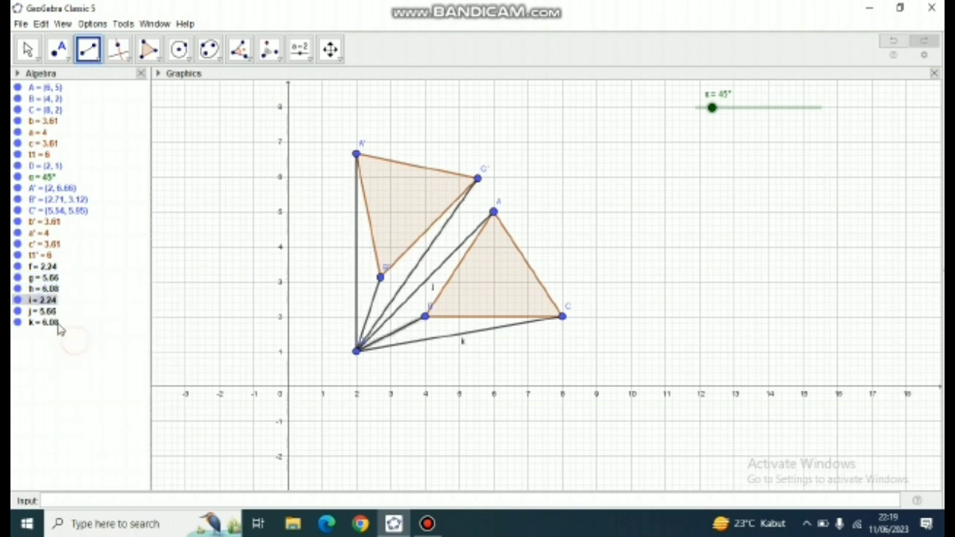
right_click(51, 311)
left_click(79, 356)
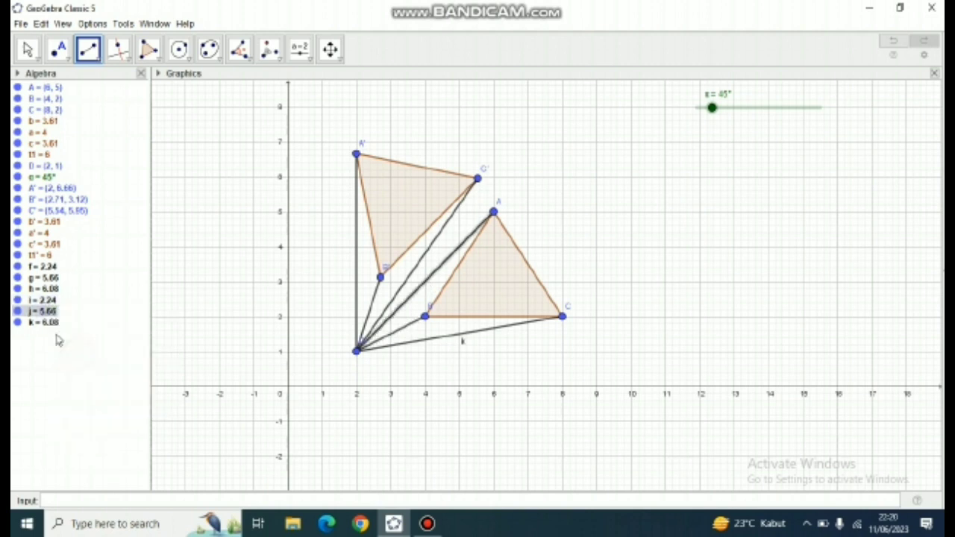
right_click(53, 327)
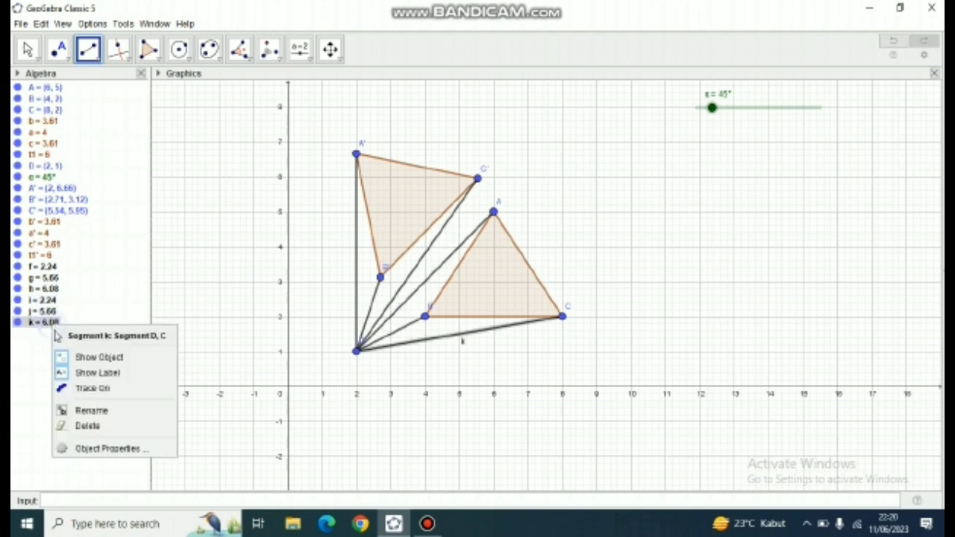
left_click(75, 370)
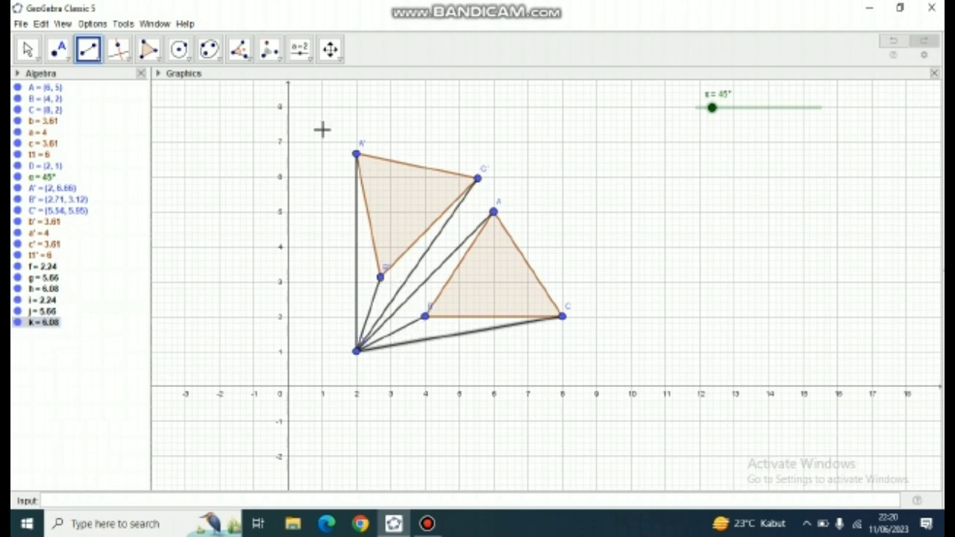
- Draw a circular arc centred at D from vertex B to its image B'
left_click(220, 59)
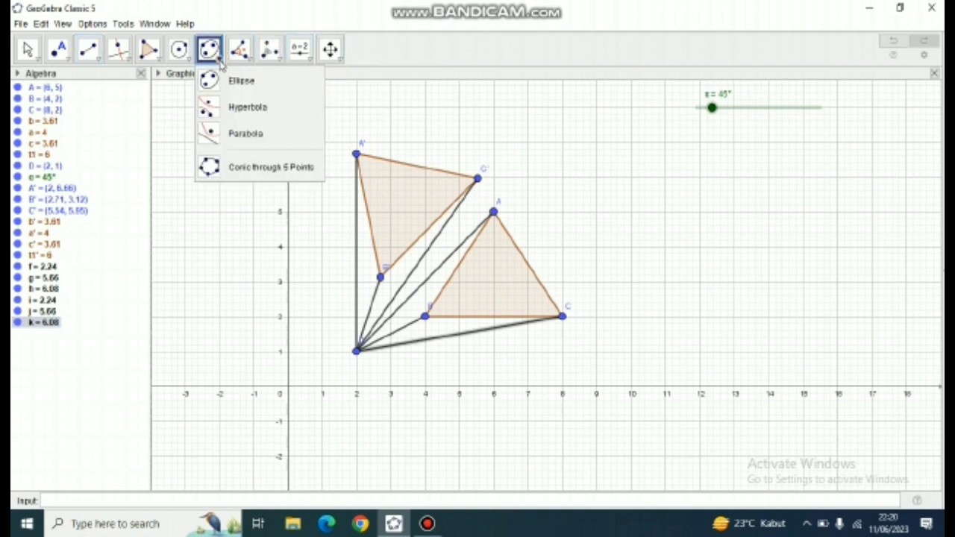
mouse_move(186, 60)
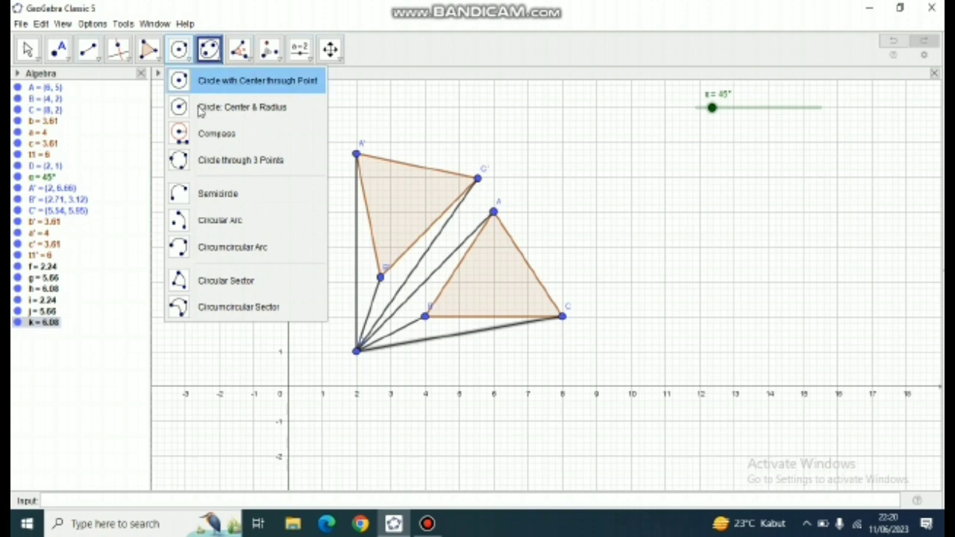
left_click(219, 221)
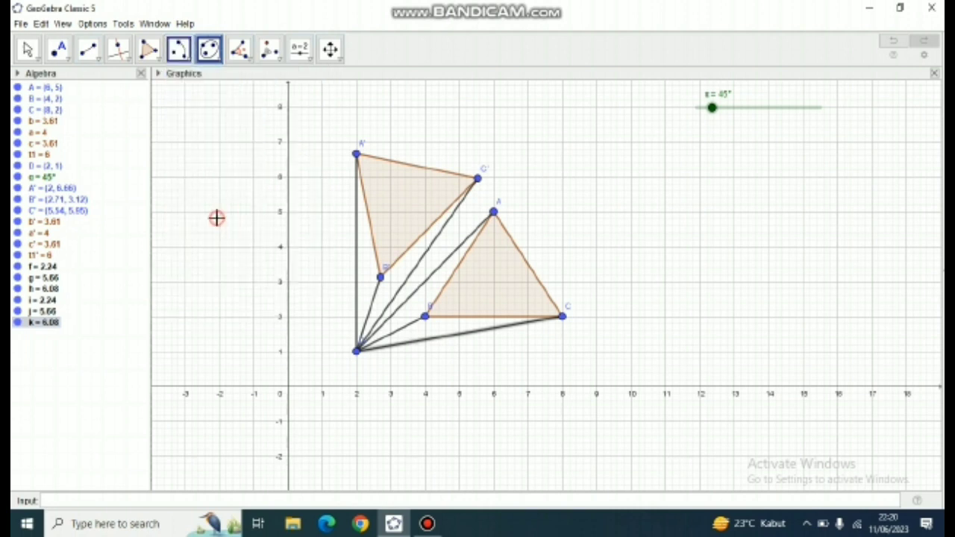
left_click(356, 353)
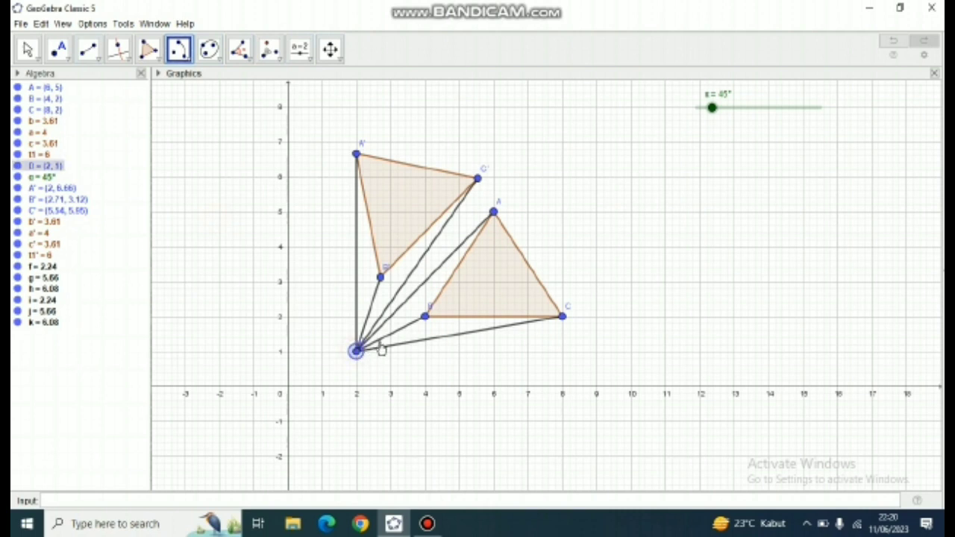
left_click(424, 318)
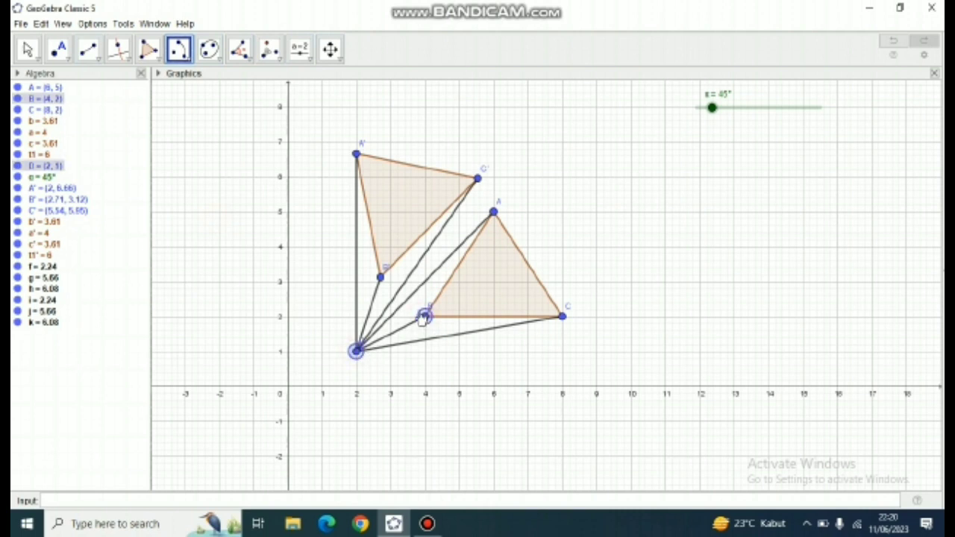
left_click(381, 277)
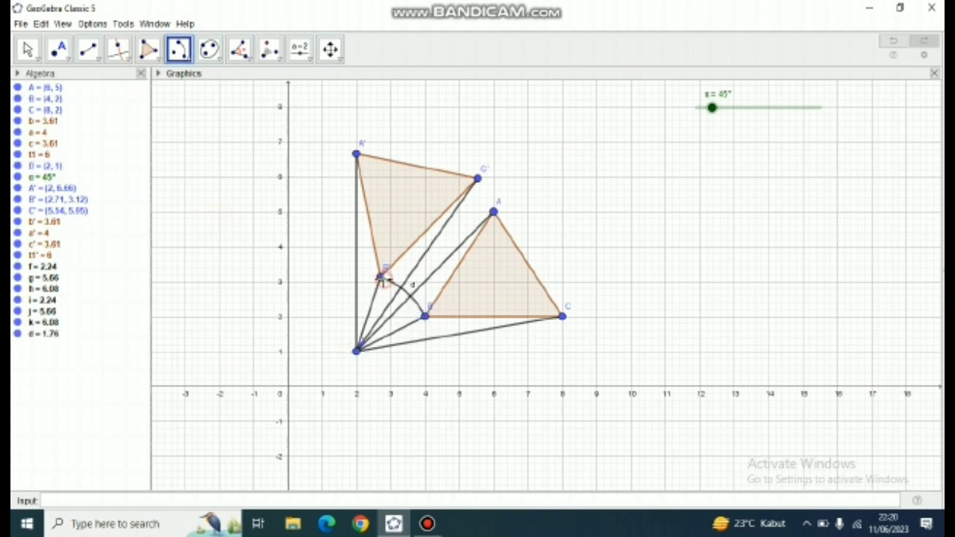
- Draw two circular arcs centred at D, one from A to A' and one from C to C'
left_click(356, 352)
left_click(493, 213)
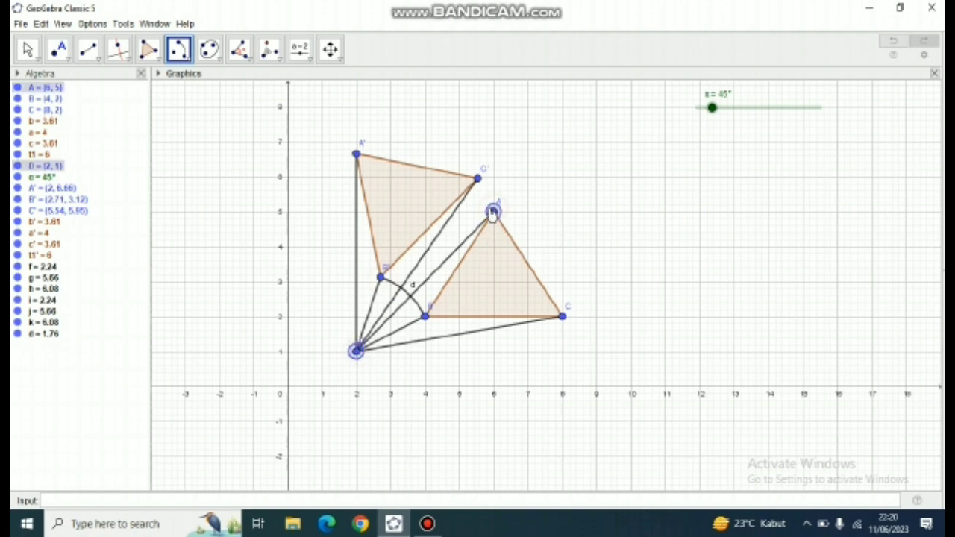
left_click(357, 153)
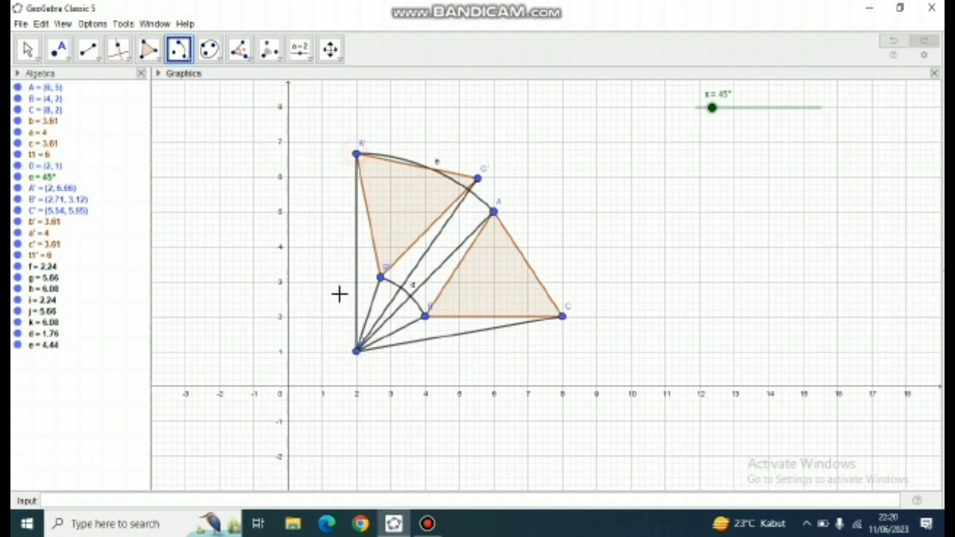
left_click(357, 357)
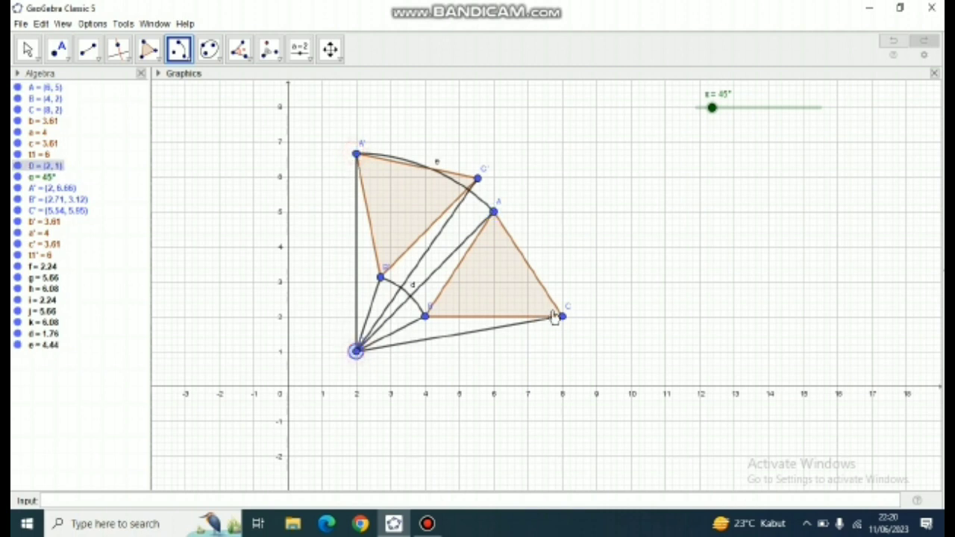
left_click(563, 316)
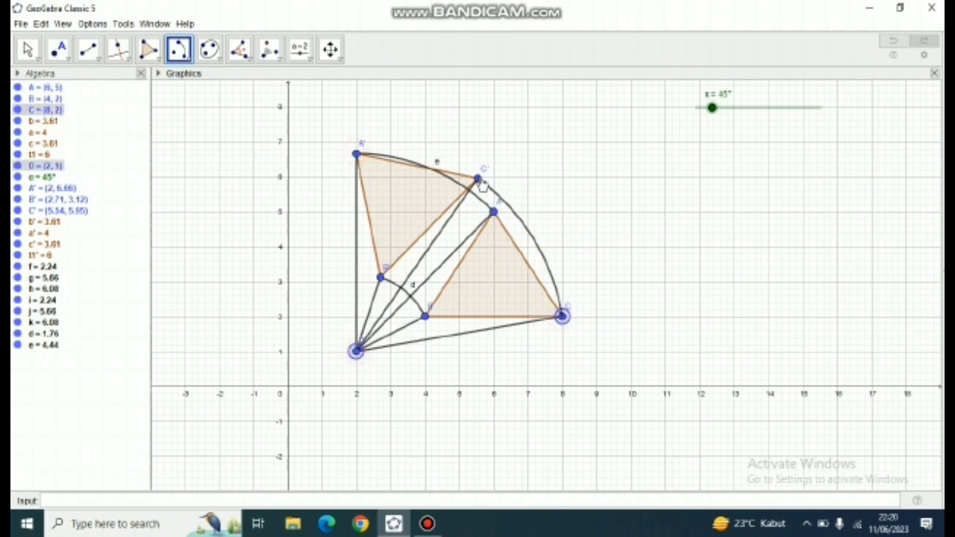
left_click(478, 180)
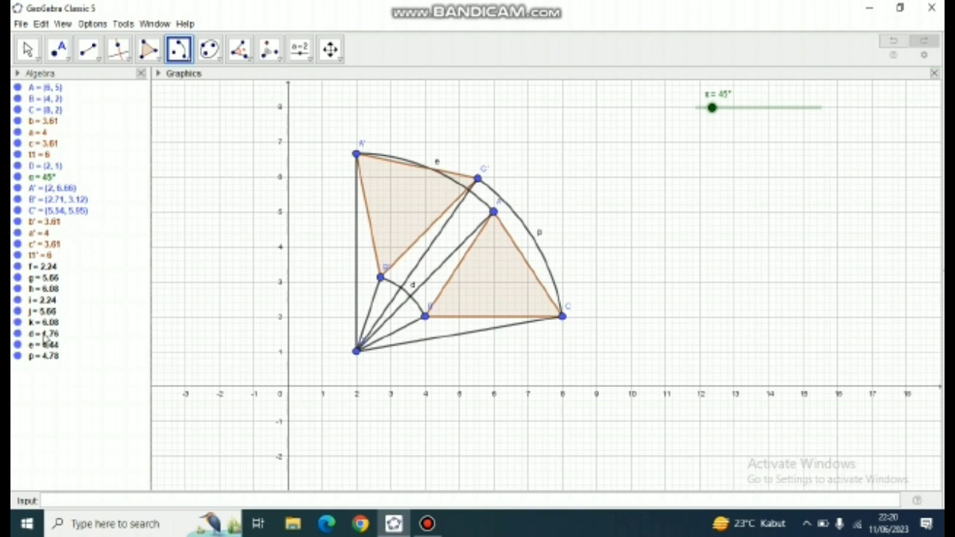
- Hide the labels of the three circular arcs d, e and p
right_click(43, 335)
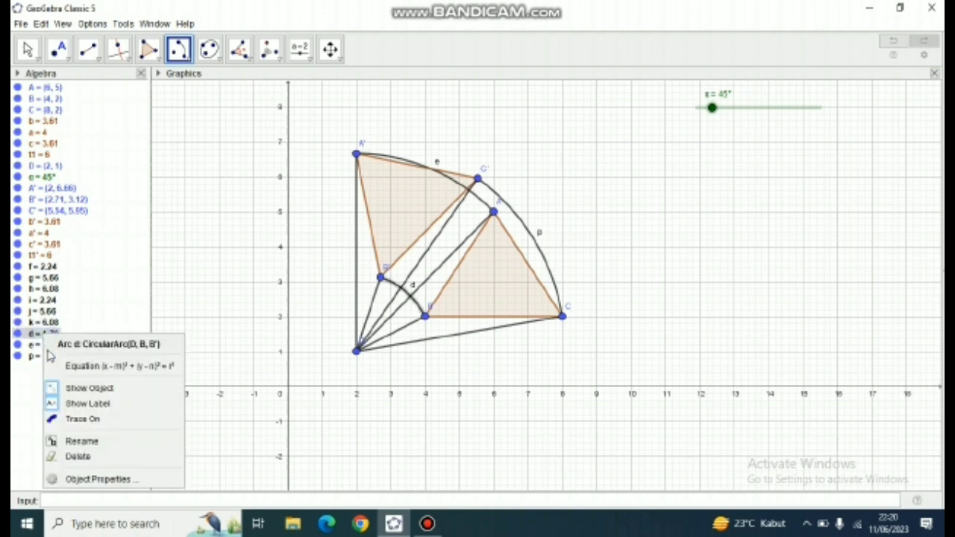
left_click(67, 403)
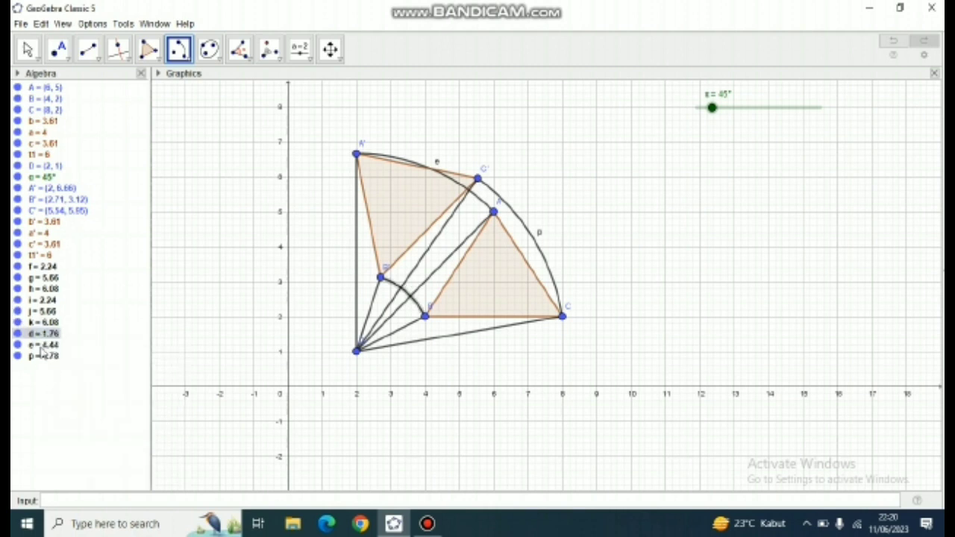
right_click(43, 345)
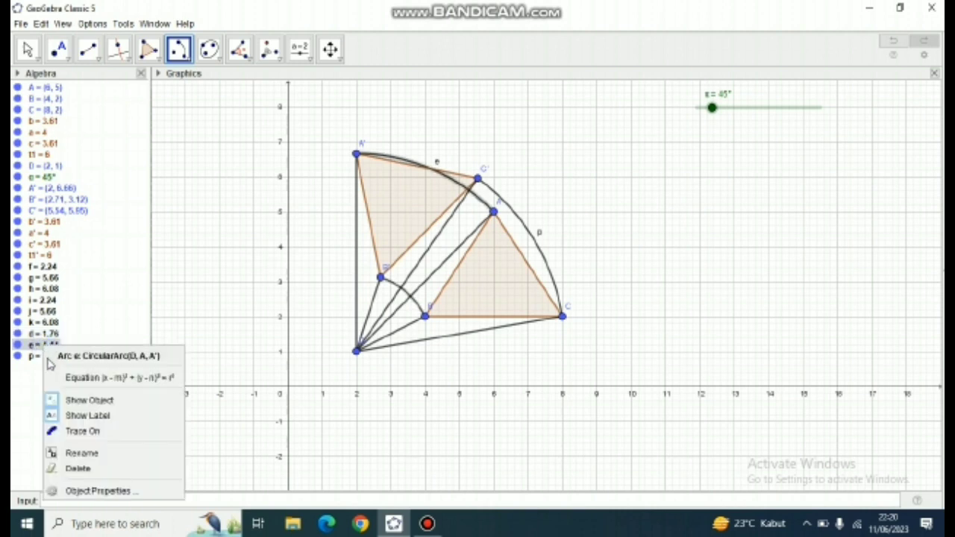
left_click(67, 412)
right_click(42, 356)
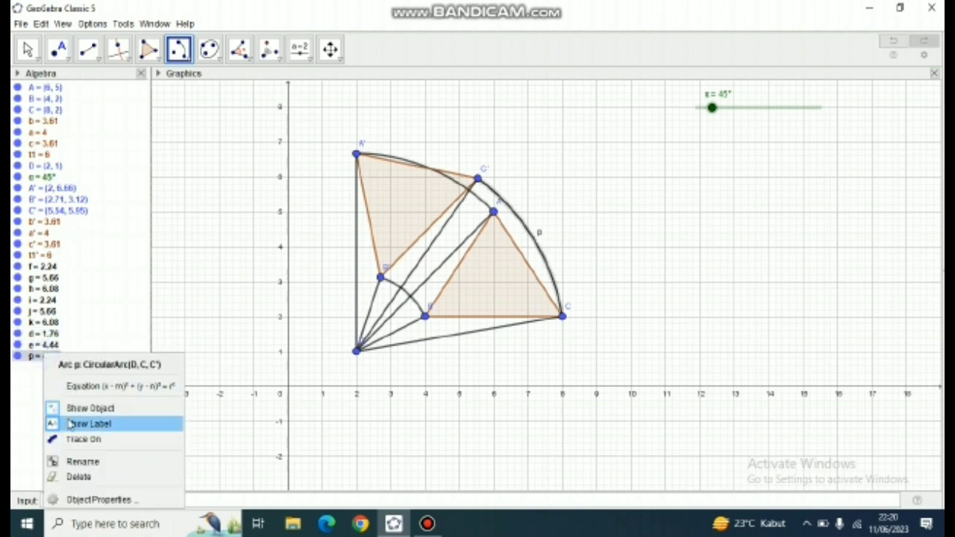
left_click(69, 424)
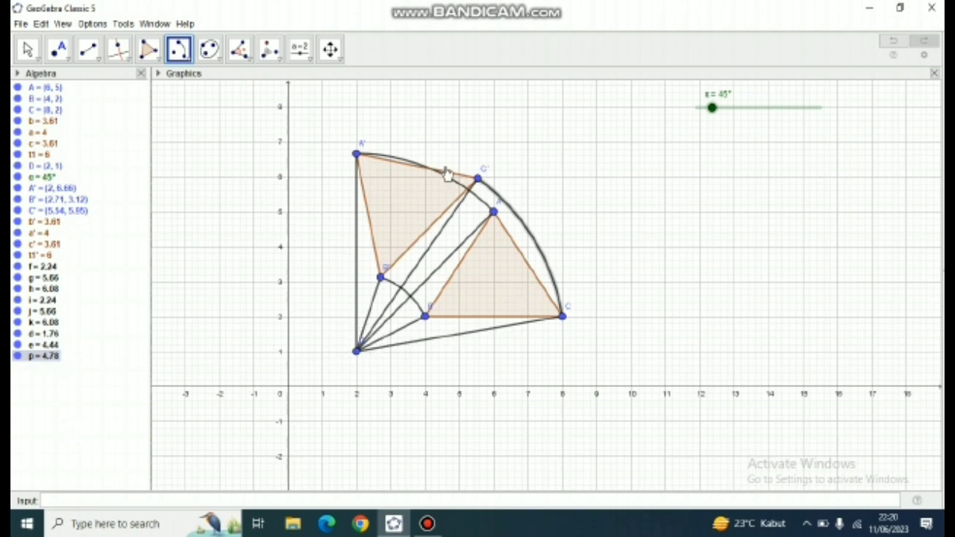
- Mark the angle at D between points A and A' with the Angle tool
left_click(251, 60)
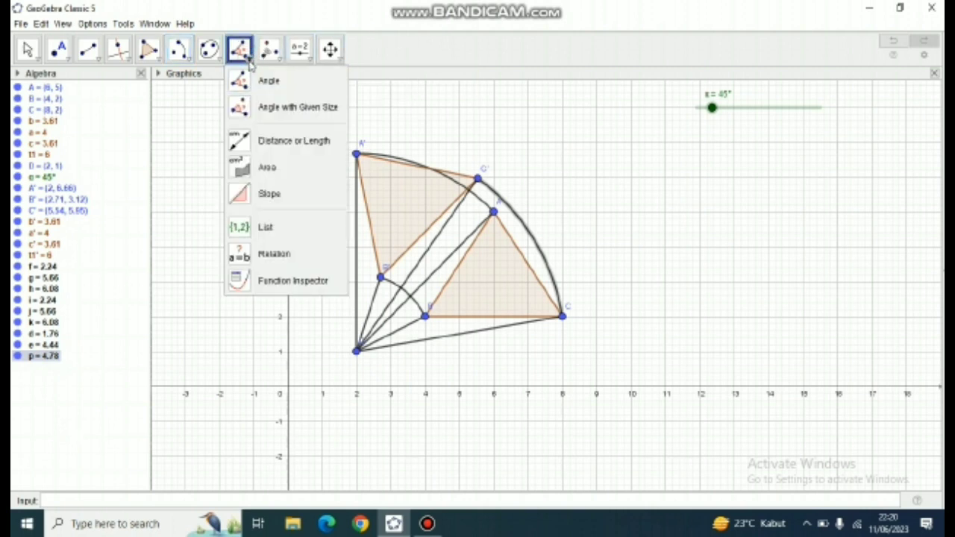
left_click(257, 82)
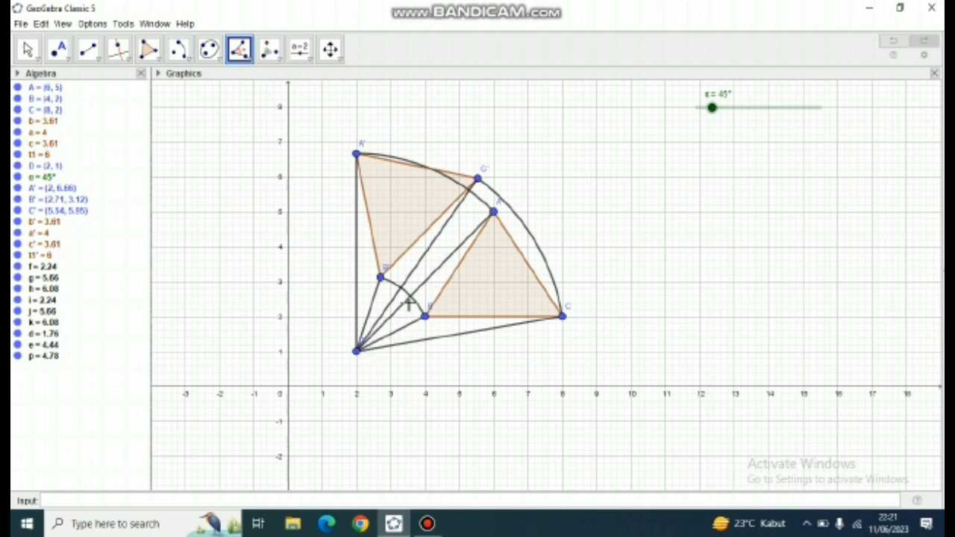
left_click(494, 214)
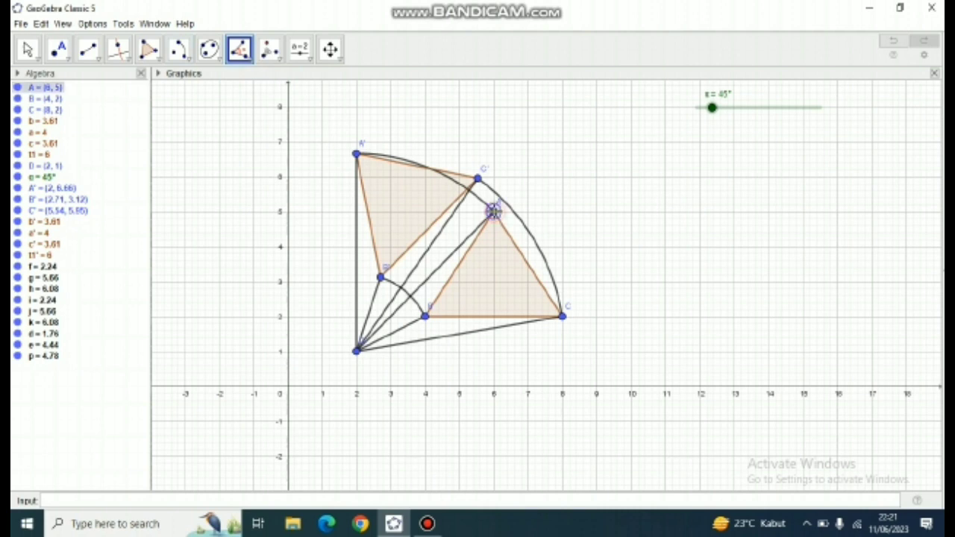
left_click(356, 353)
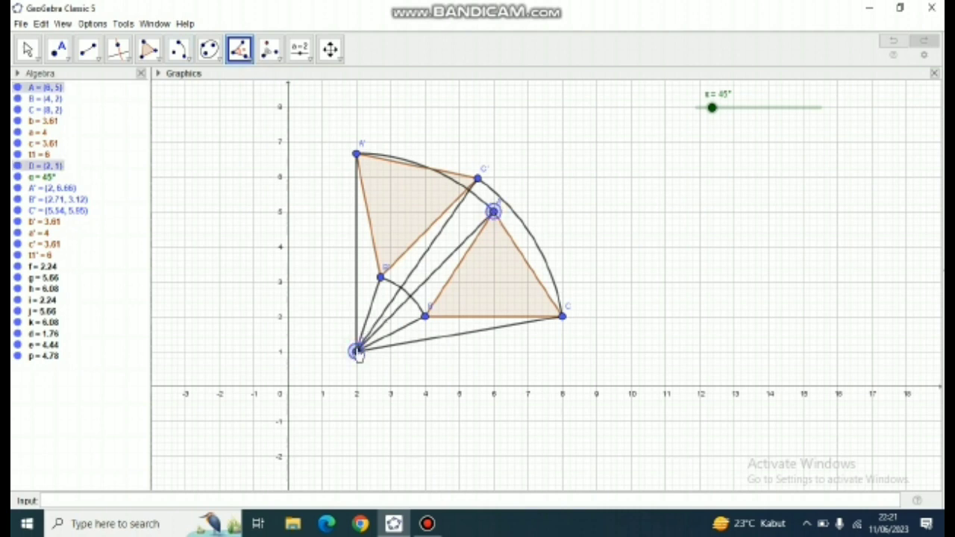
left_click(356, 155)
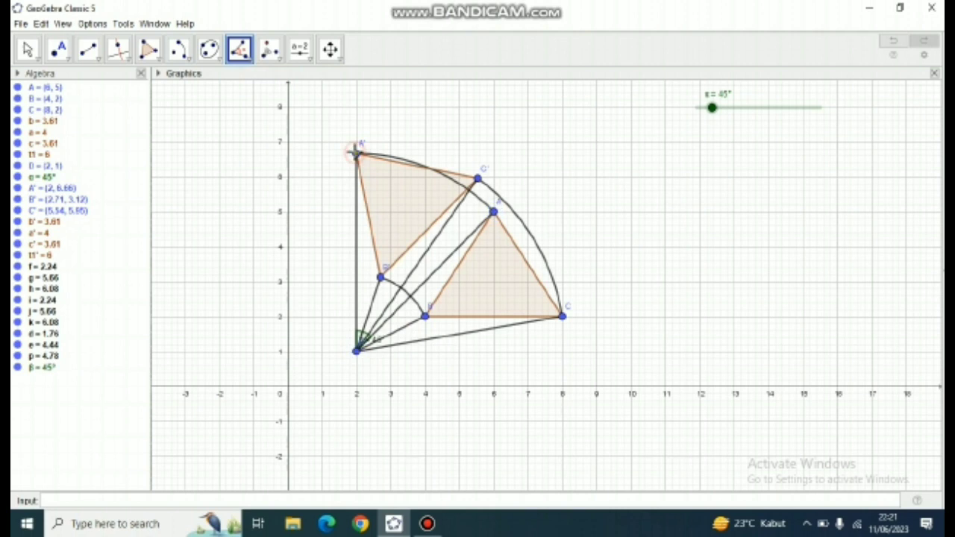
- Rename the angle between A, D and A' to α
right_click(33, 369)
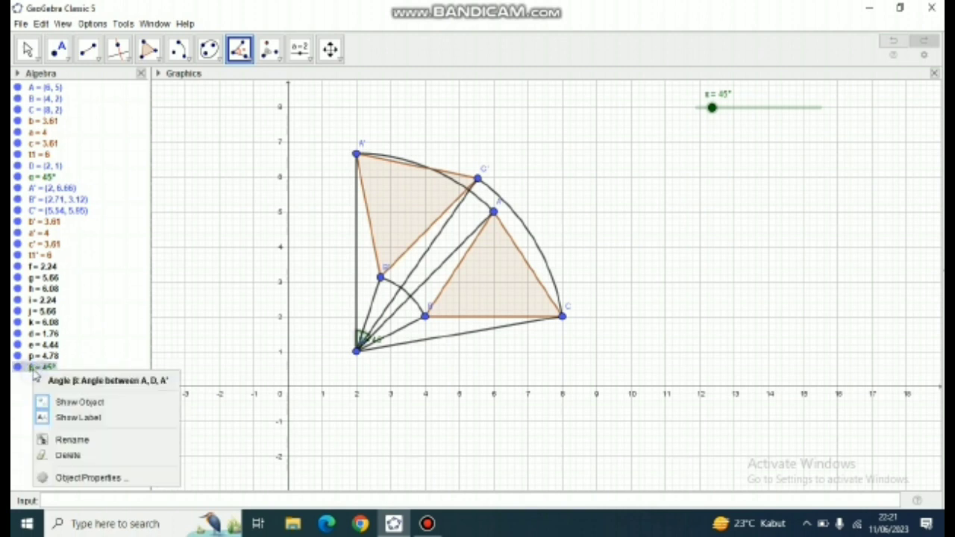
left_click(73, 441)
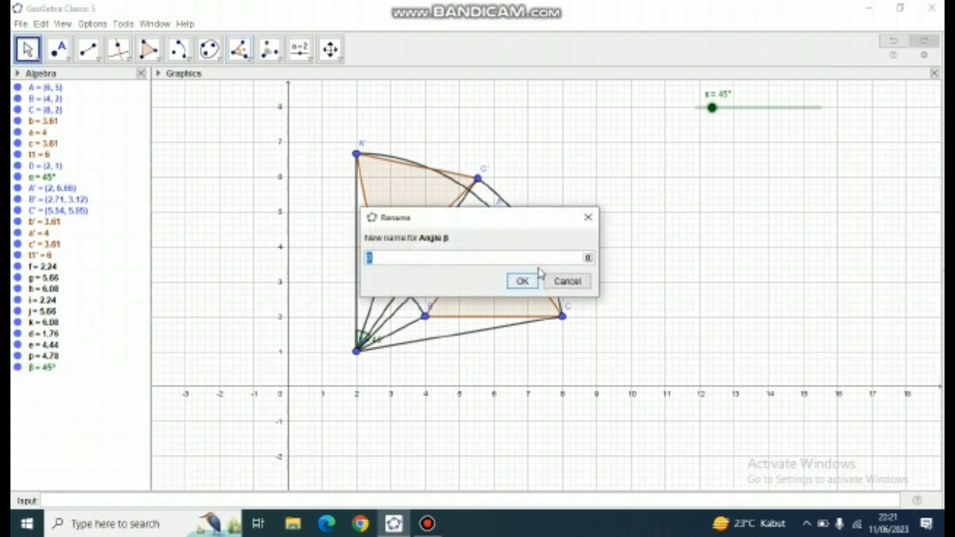
left_click(588, 258)
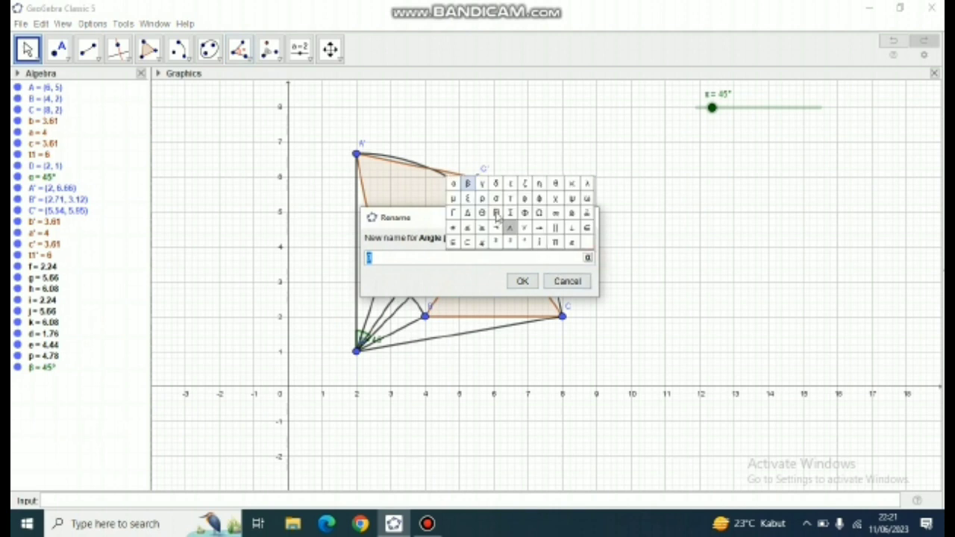
left_click(453, 183)
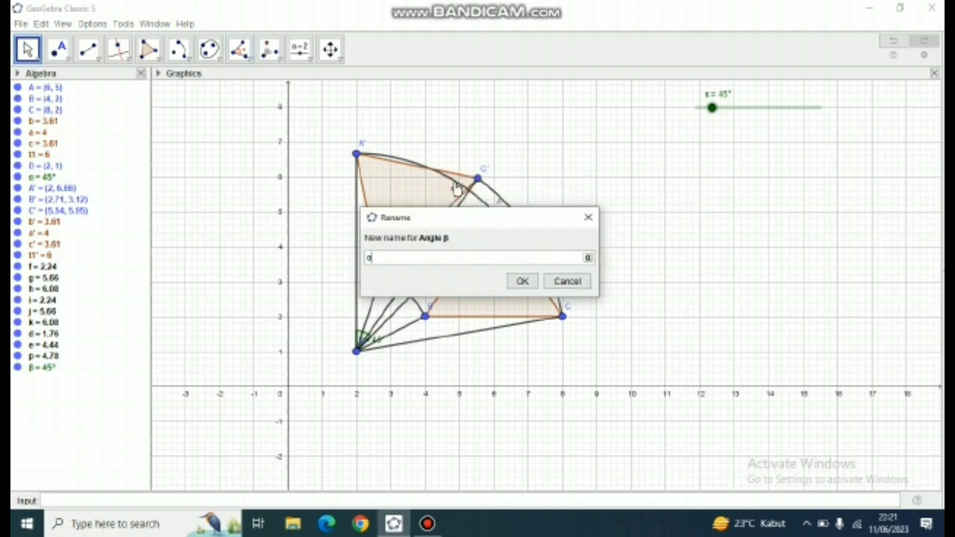
left_click(522, 281)
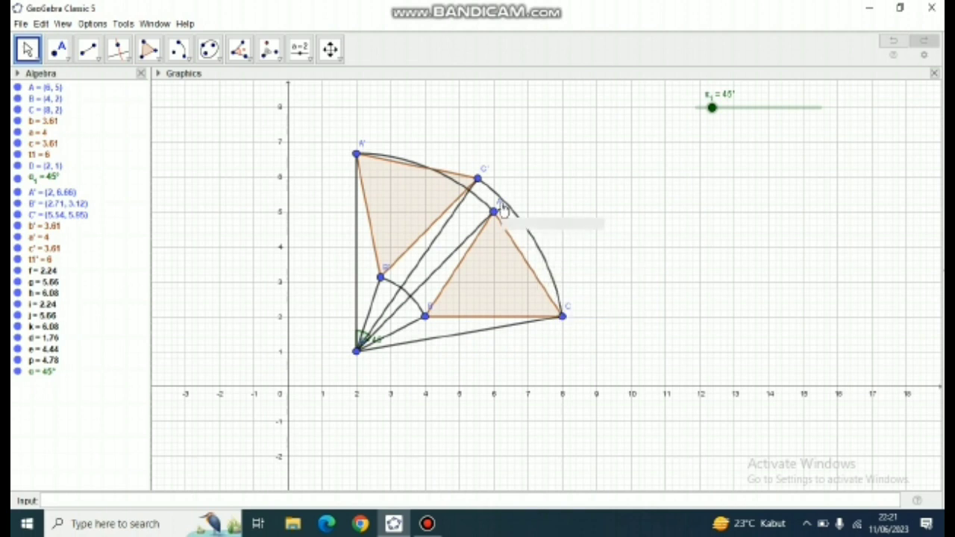
- Style segment DC with line thickness 3 and the short-dashed line style
right_click(440, 344)
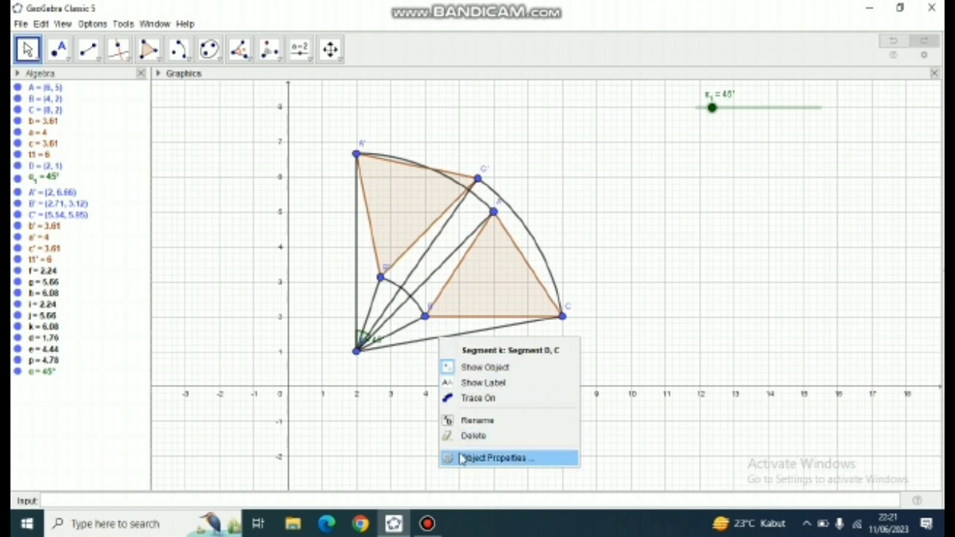
left_click(492, 458)
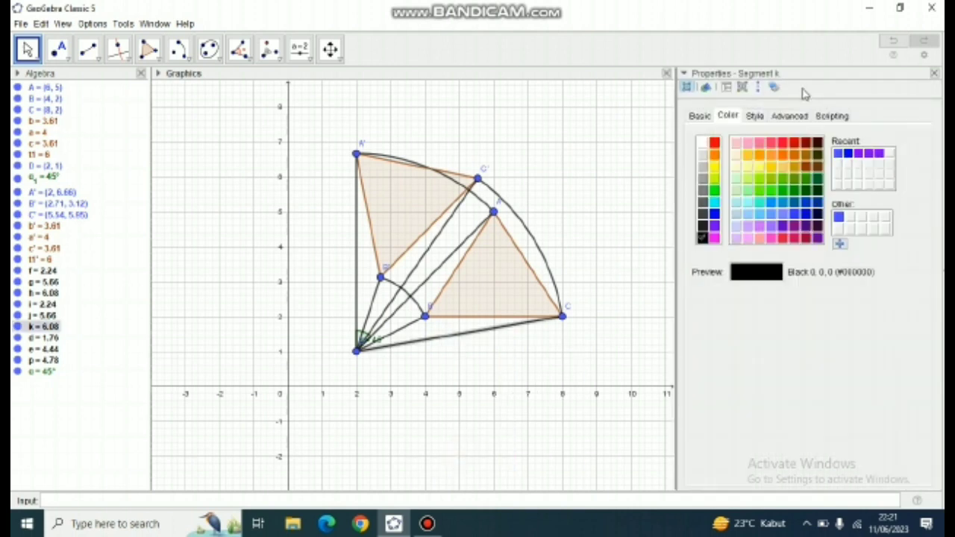
left_click(753, 117)
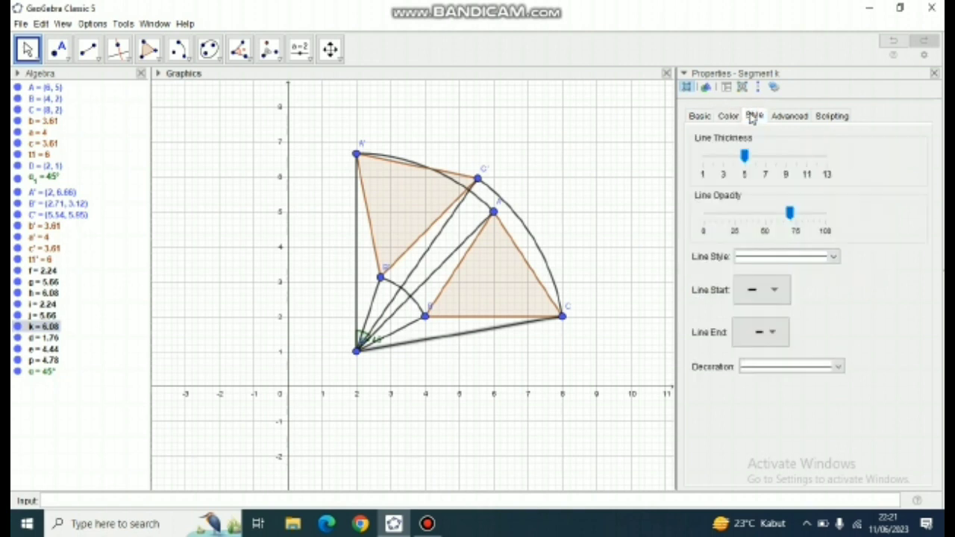
left_click(722, 157)
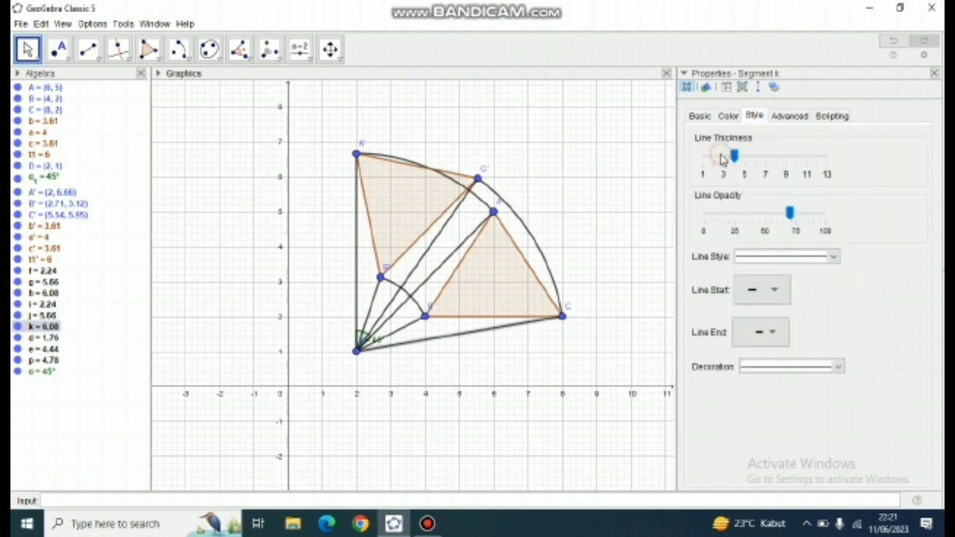
left_click(764, 257)
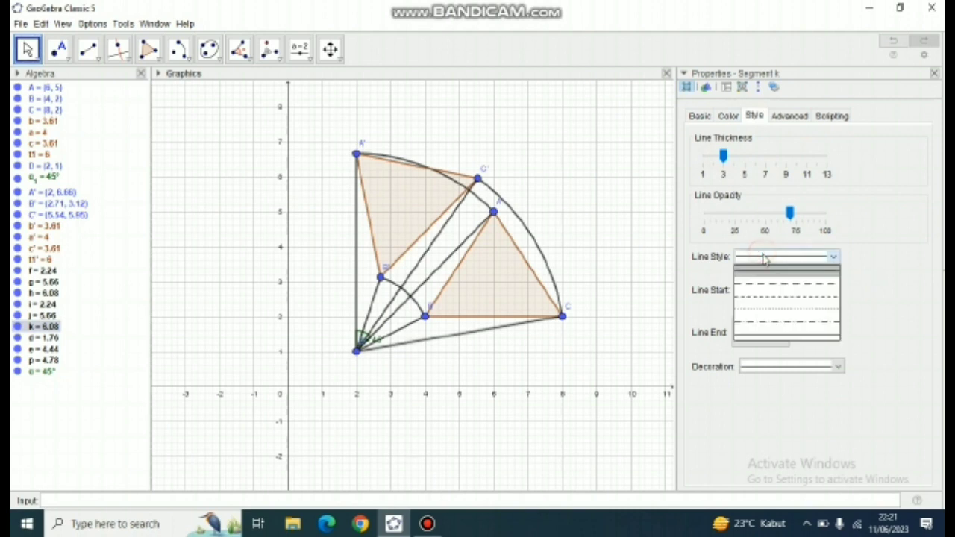
left_click(767, 298)
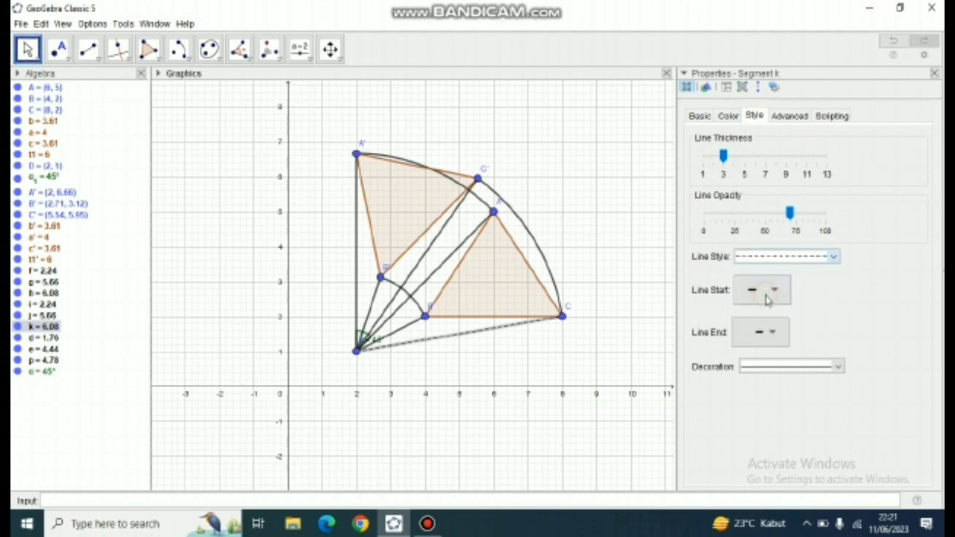
- Give segments DB and DA line thickness 3 and the short-dashed line style
left_click(409, 327)
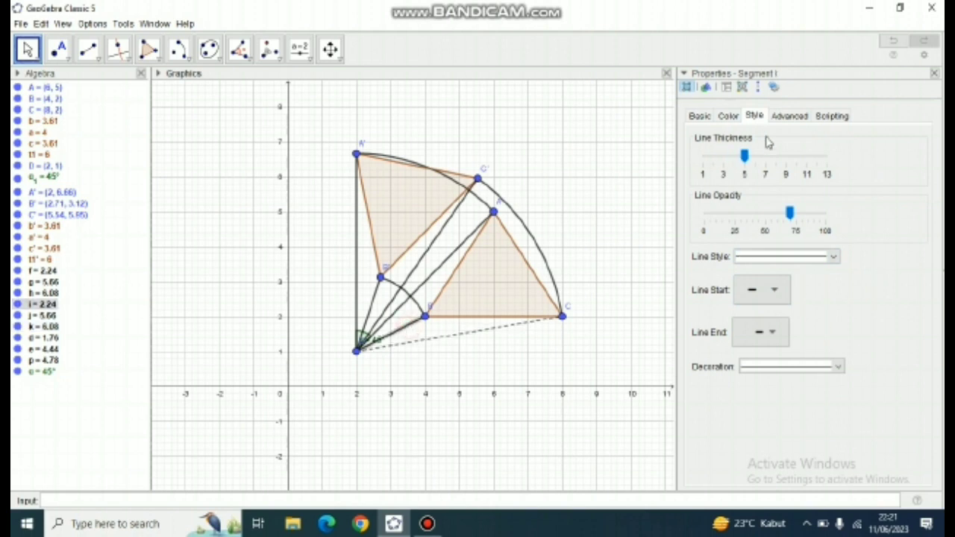
left_click(715, 164)
left_click(755, 257)
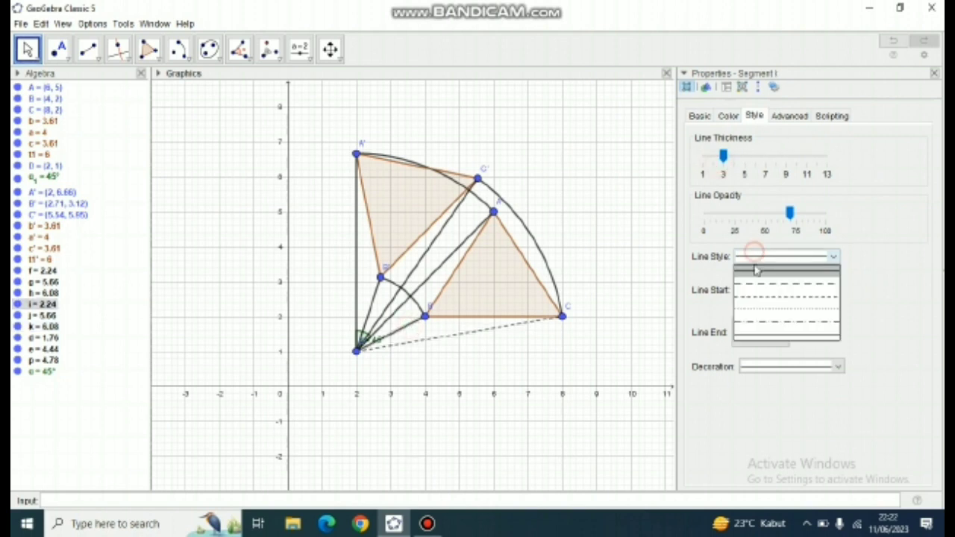
left_click(758, 301)
left_click(452, 269)
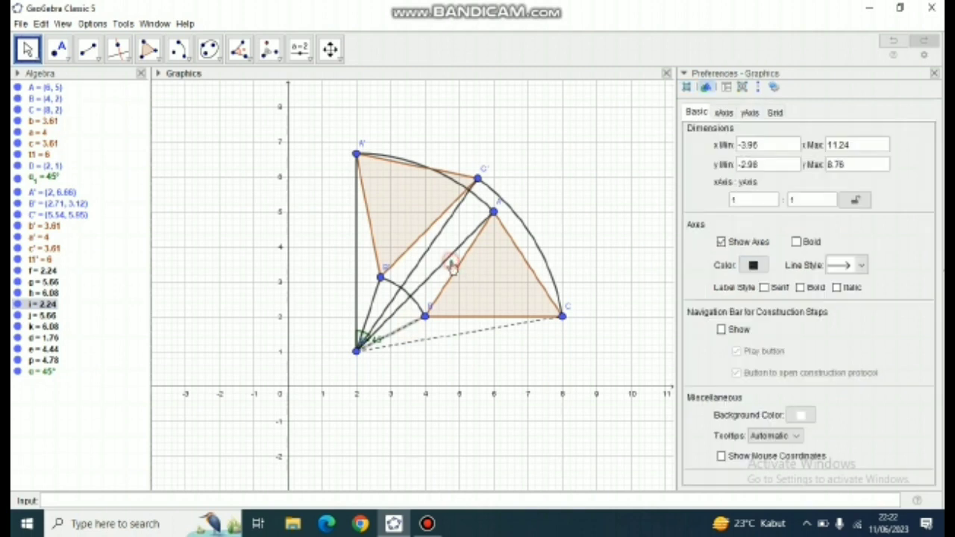
left_click(459, 248)
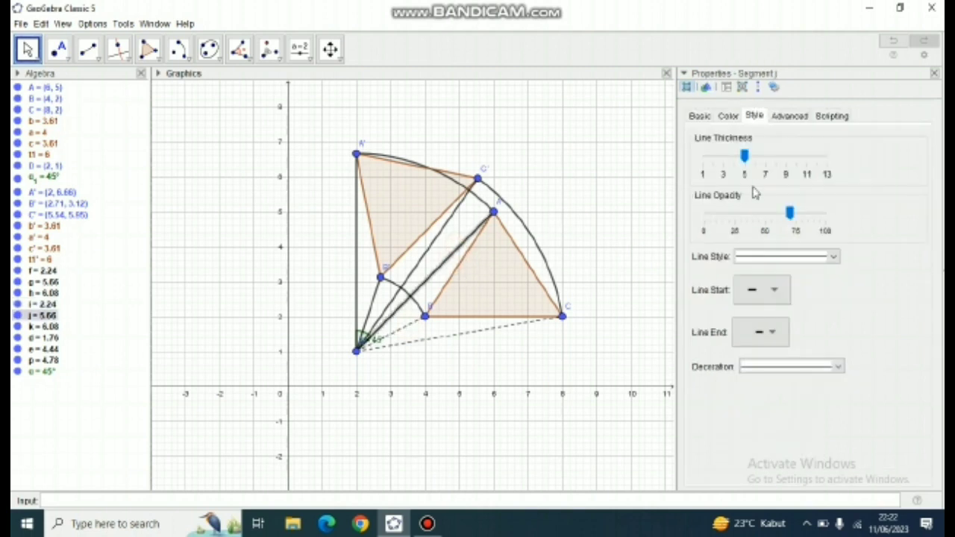
left_click(723, 156)
left_click(743, 256)
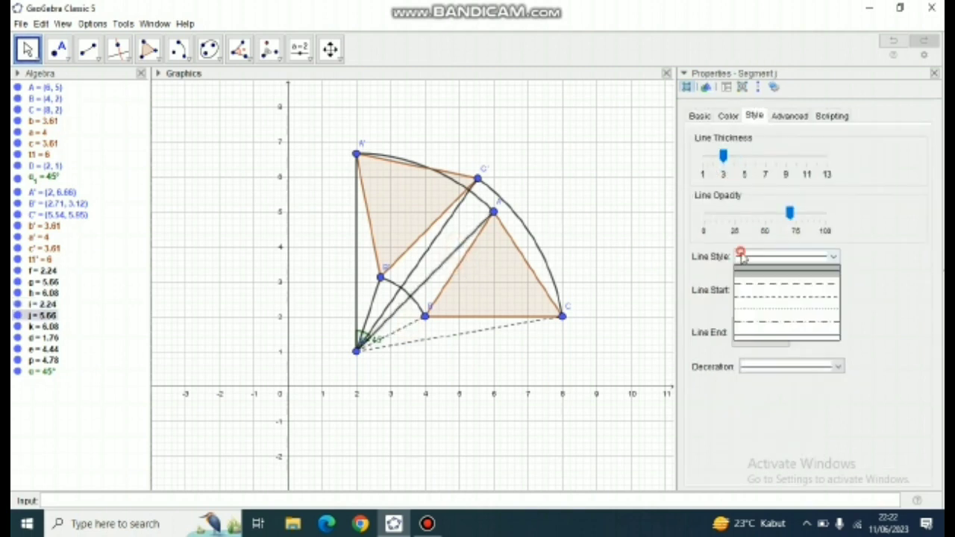
left_click(747, 298)
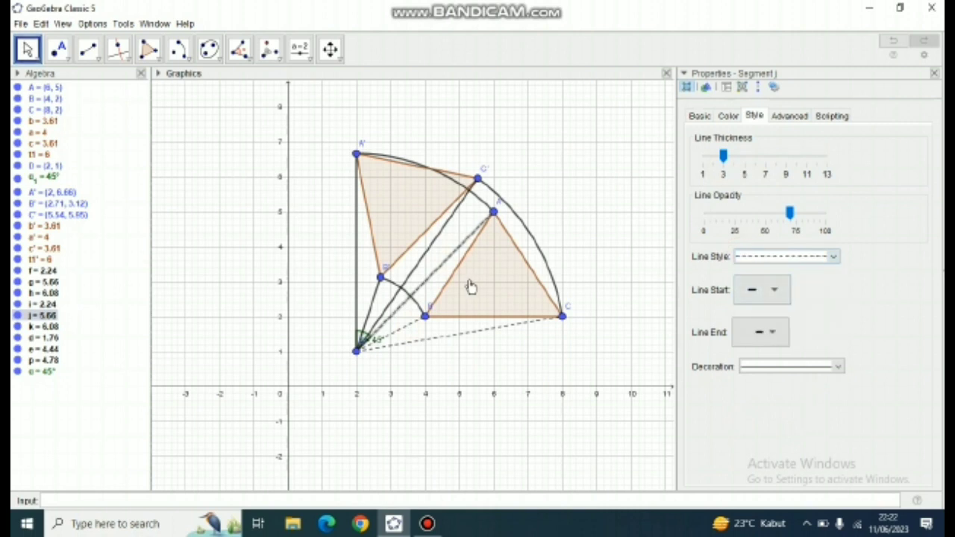
- Apply line thickness 3 and the short-dashed style to the segments from D to C', B' and A'
left_click(423, 268)
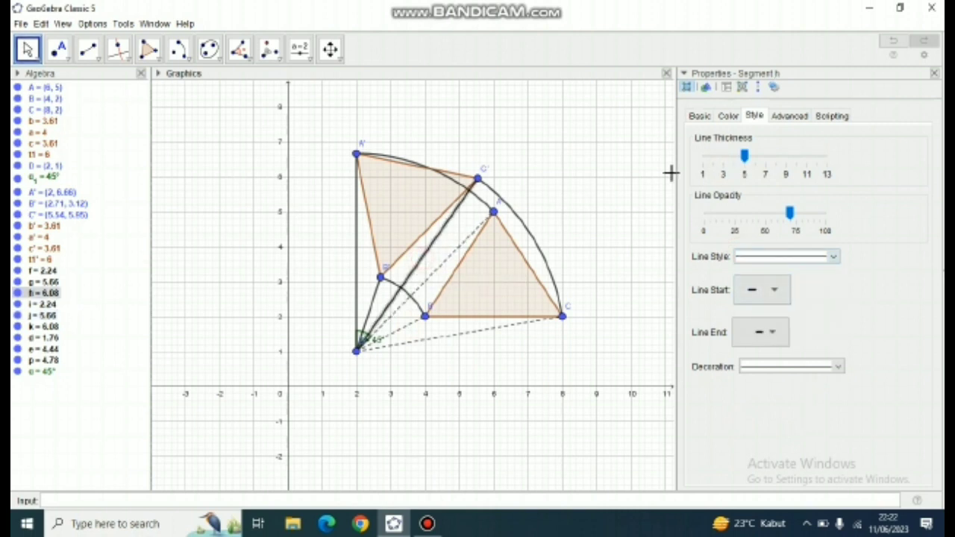
left_click(723, 157)
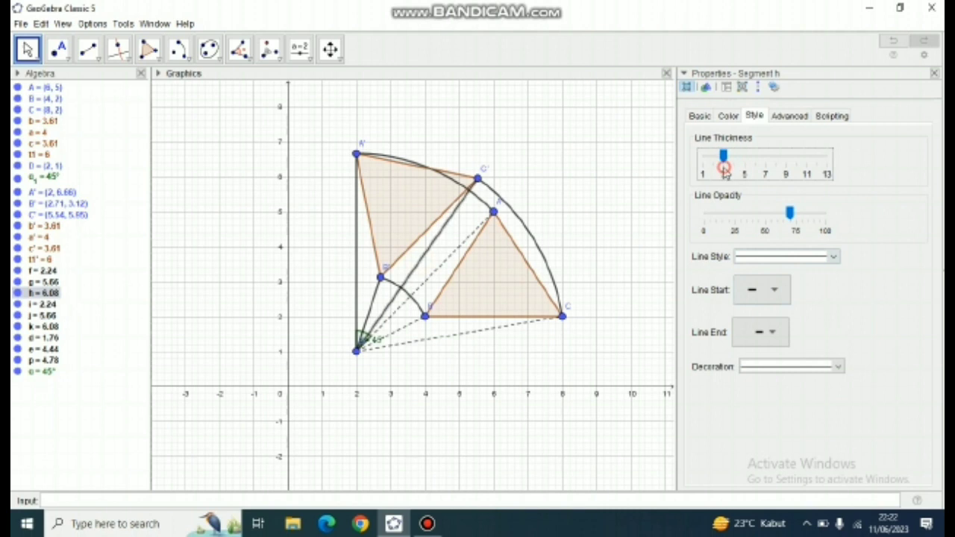
left_click(742, 256)
left_click(747, 298)
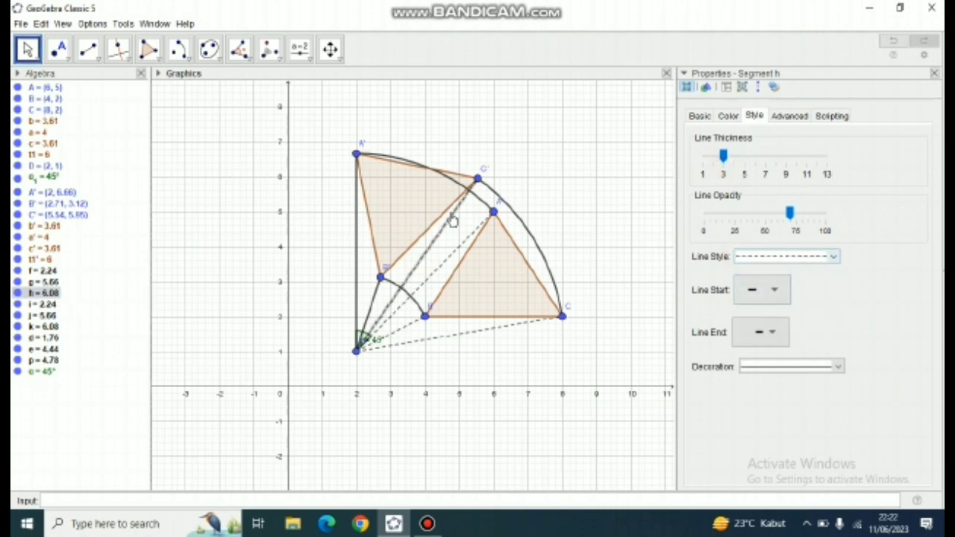
left_click(377, 306)
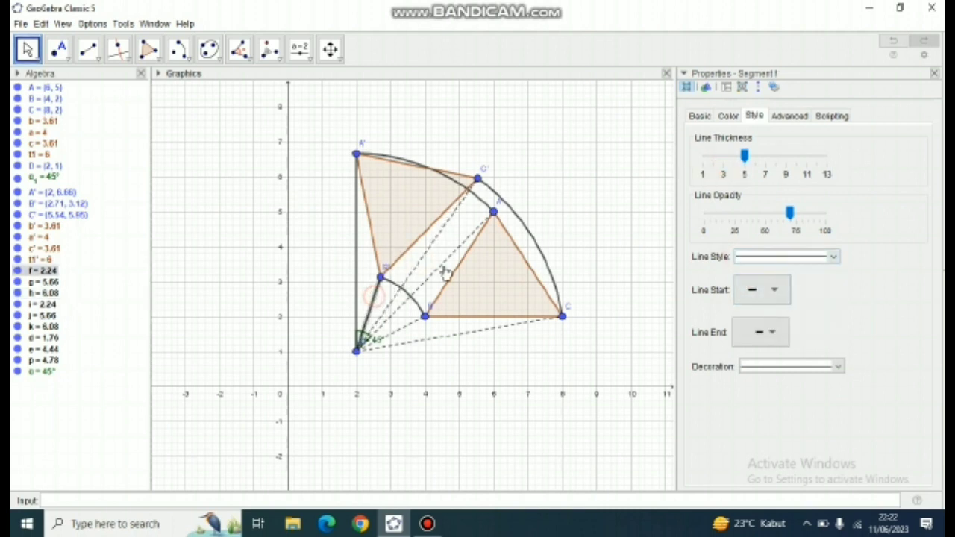
left_click(724, 156)
left_click(741, 258)
left_click(744, 301)
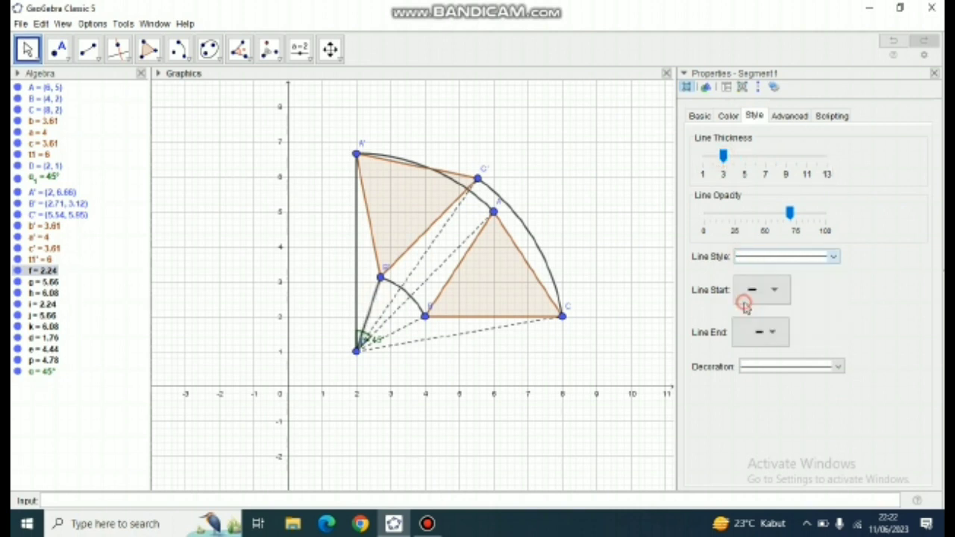
left_click(358, 276)
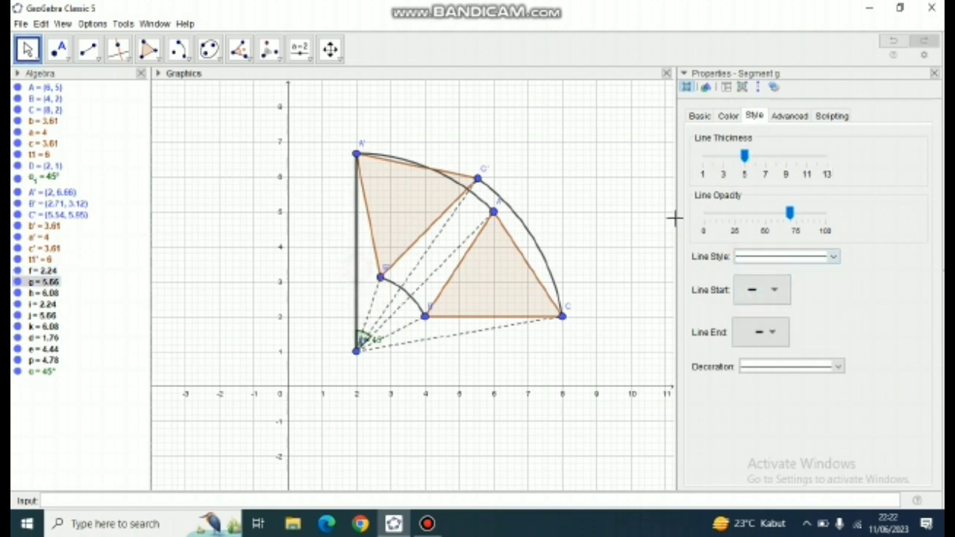
left_click(727, 171)
left_click(747, 256)
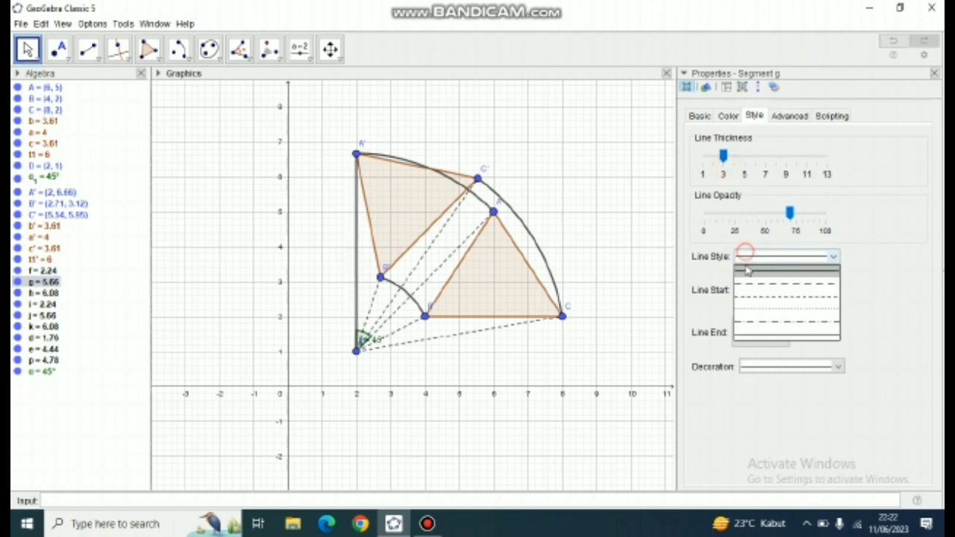
left_click(747, 297)
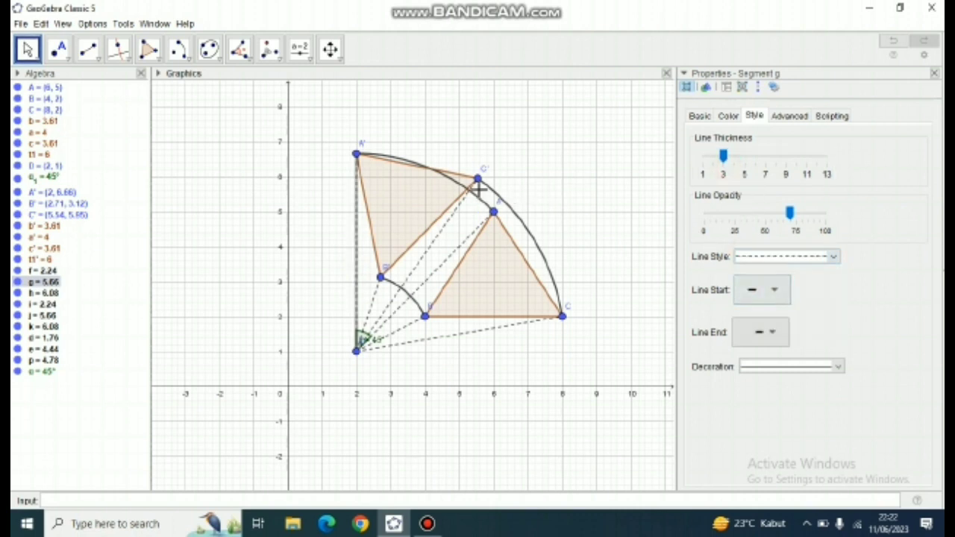
- Set the arcs from B to B', C to C' and A to A' to line thickness 3 with the dotted line style
left_click(414, 302)
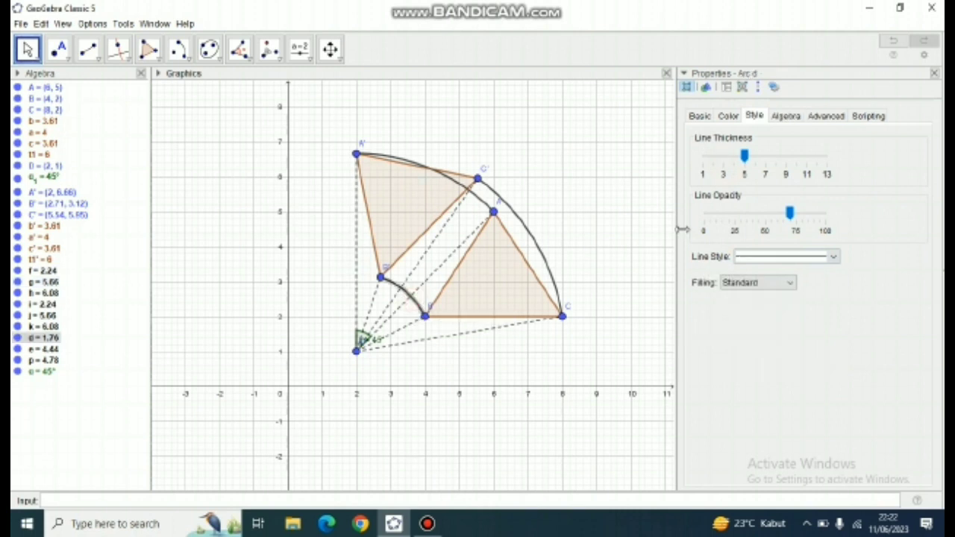
left_click(723, 174)
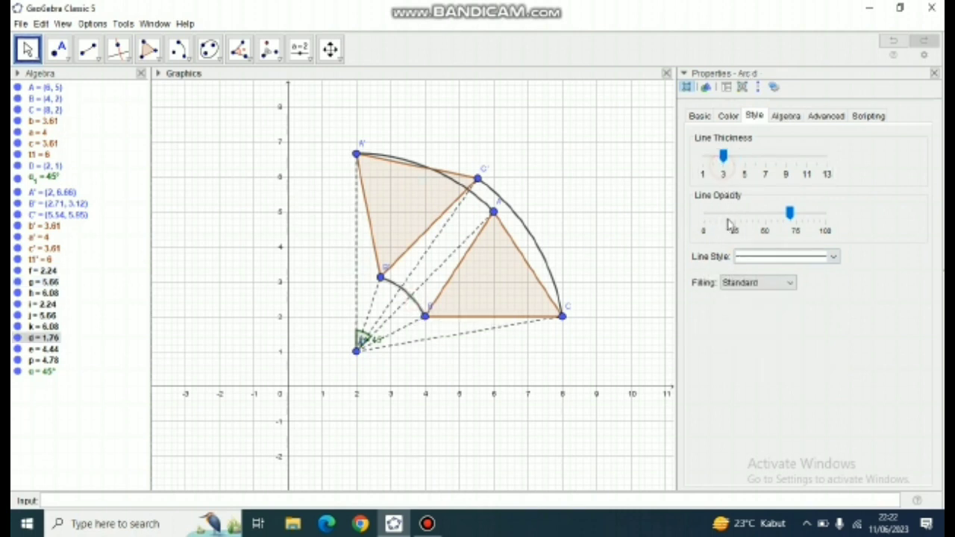
left_click(750, 259)
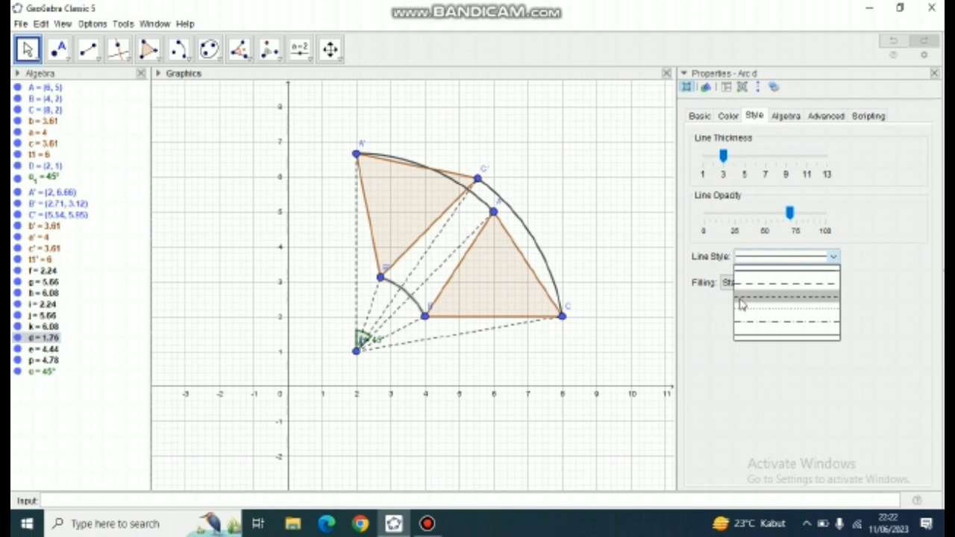
left_click(741, 314)
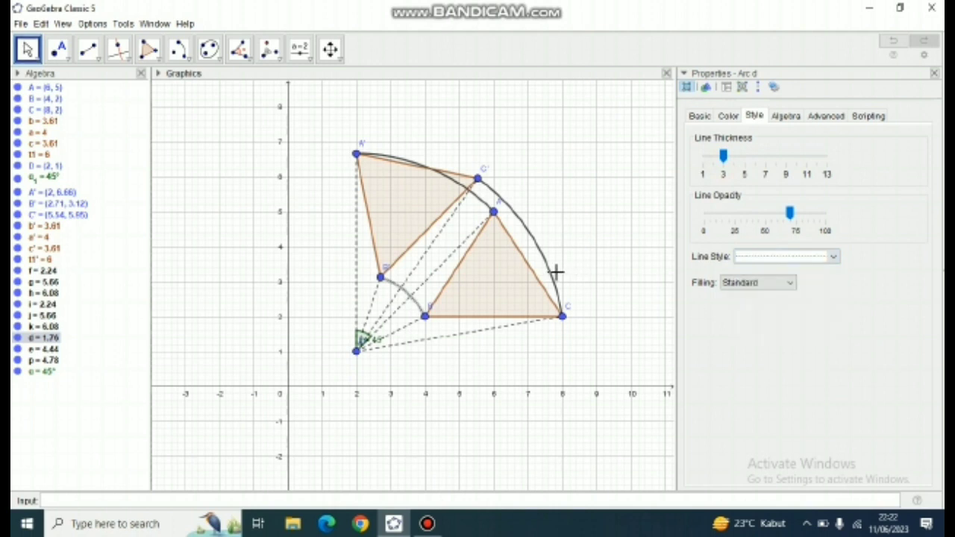
left_click(552, 278)
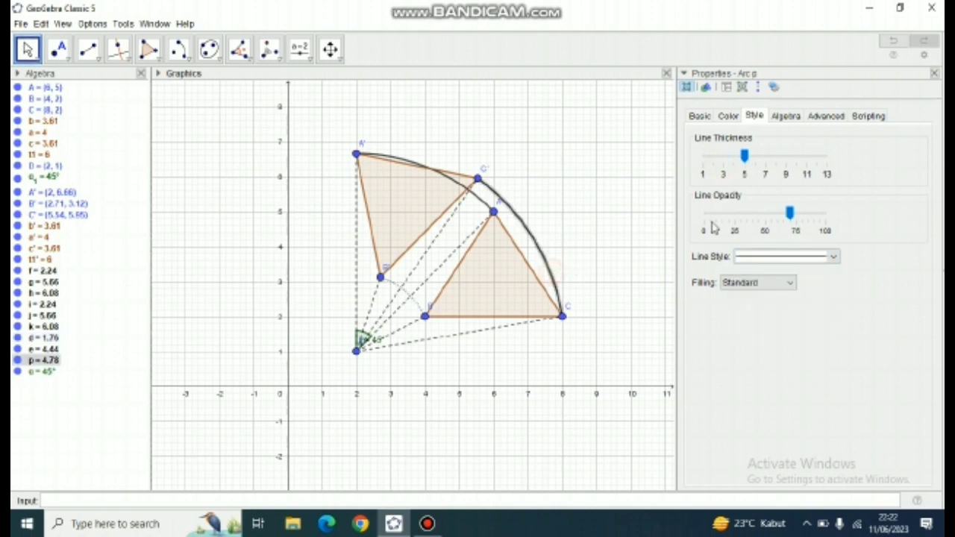
left_click(722, 174)
left_click(752, 257)
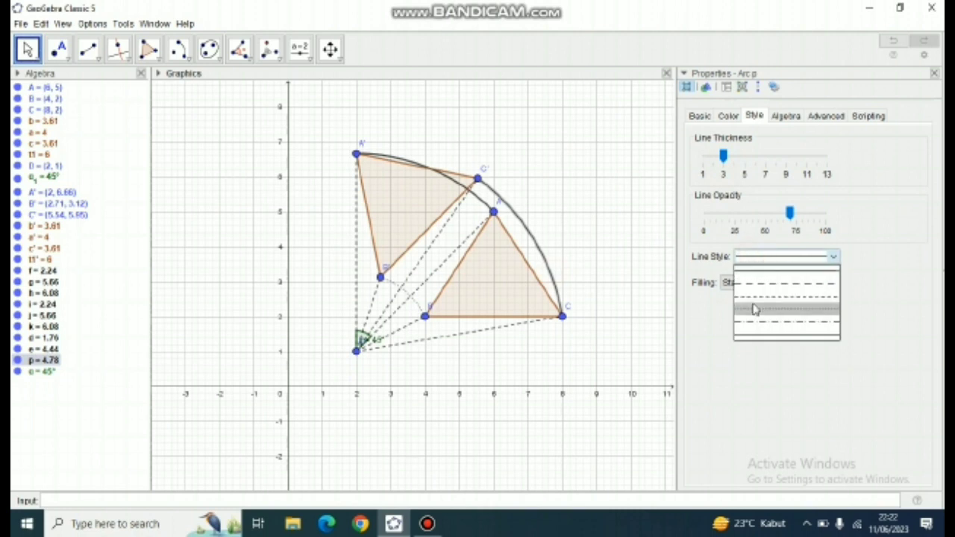
left_click(753, 310)
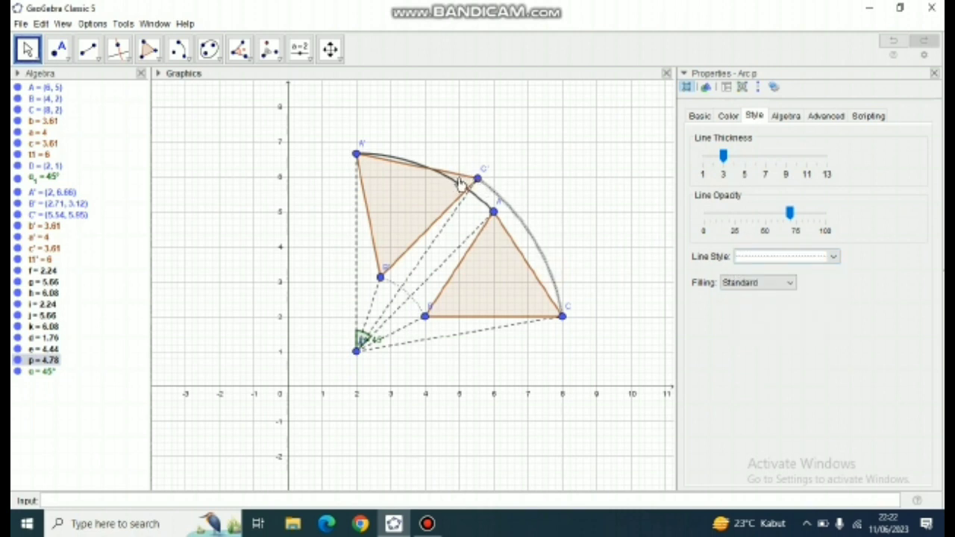
left_click(485, 209)
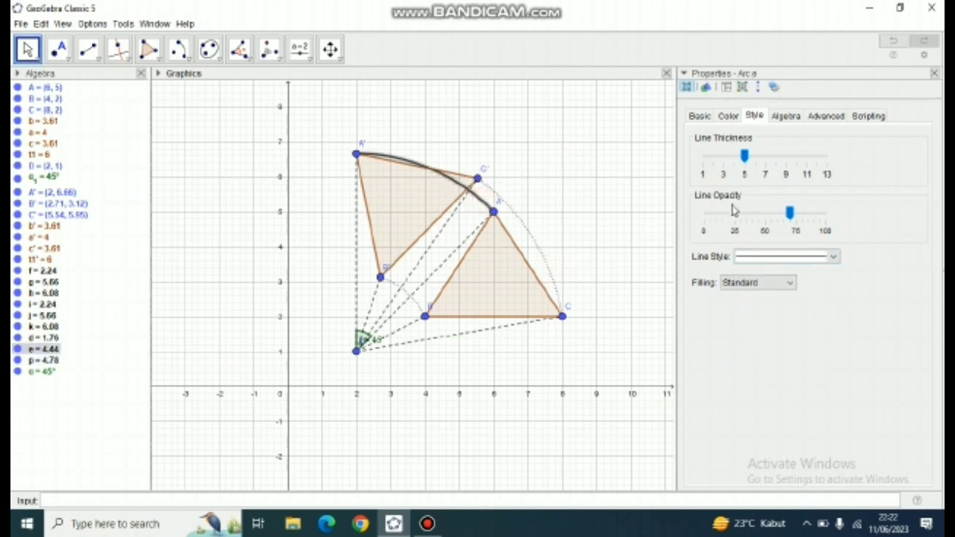
left_click(723, 168)
left_click(747, 256)
left_click(750, 311)
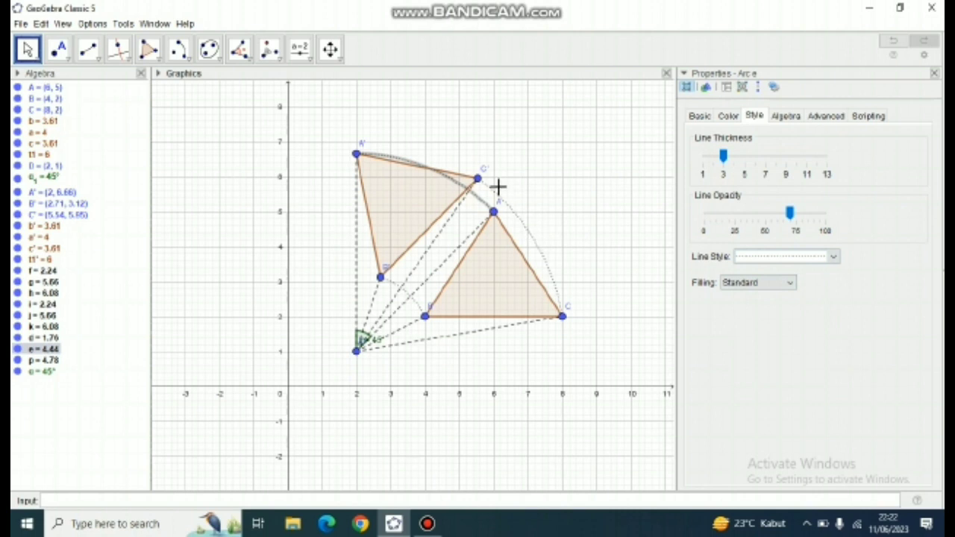
- Color all three dotted arcs p, e and d blue (#0000FF)
left_click(533, 239)
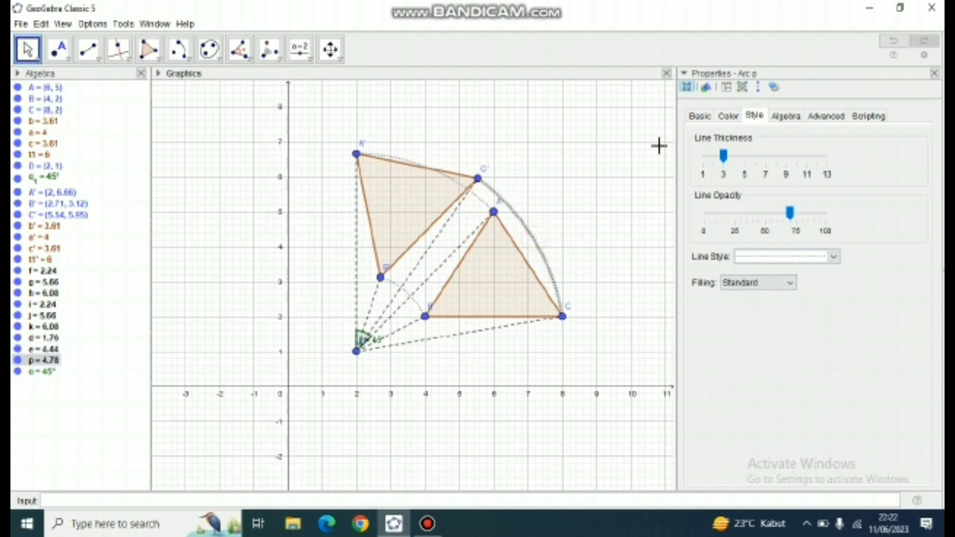
left_click(728, 116)
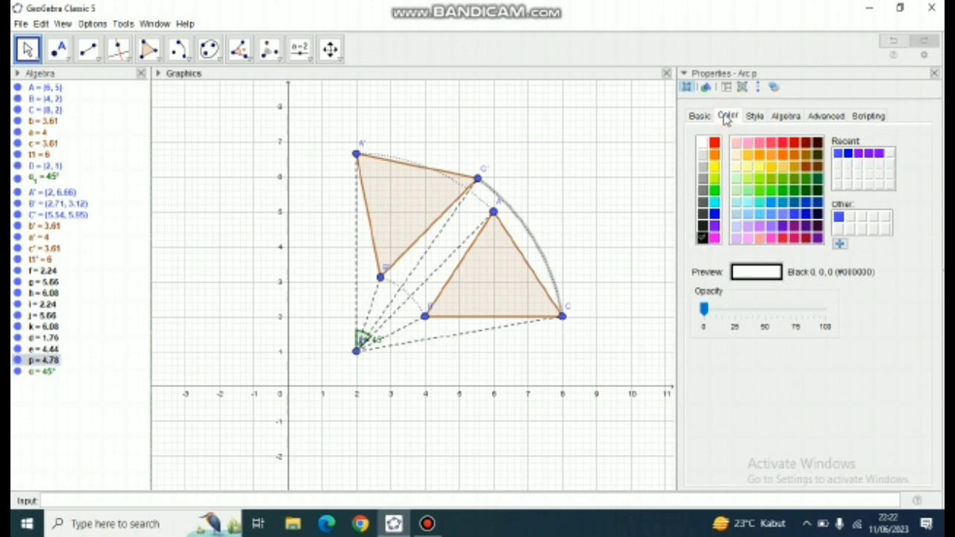
left_click(714, 214)
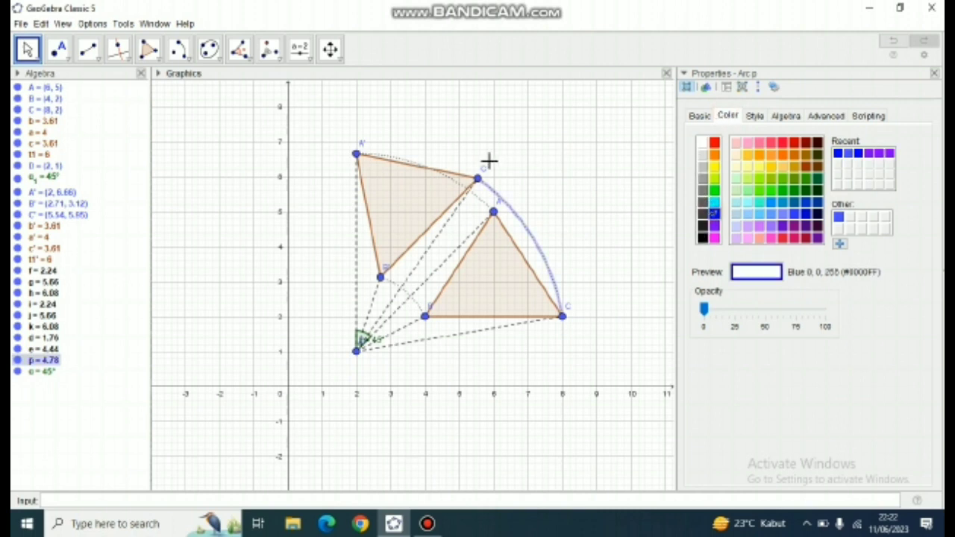
left_click(487, 208)
left_click(714, 213)
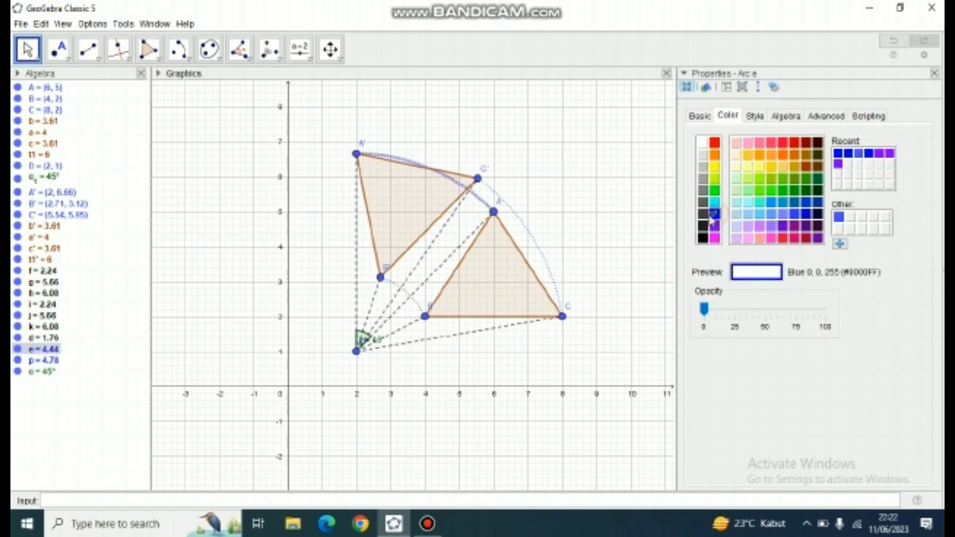
left_click(419, 310)
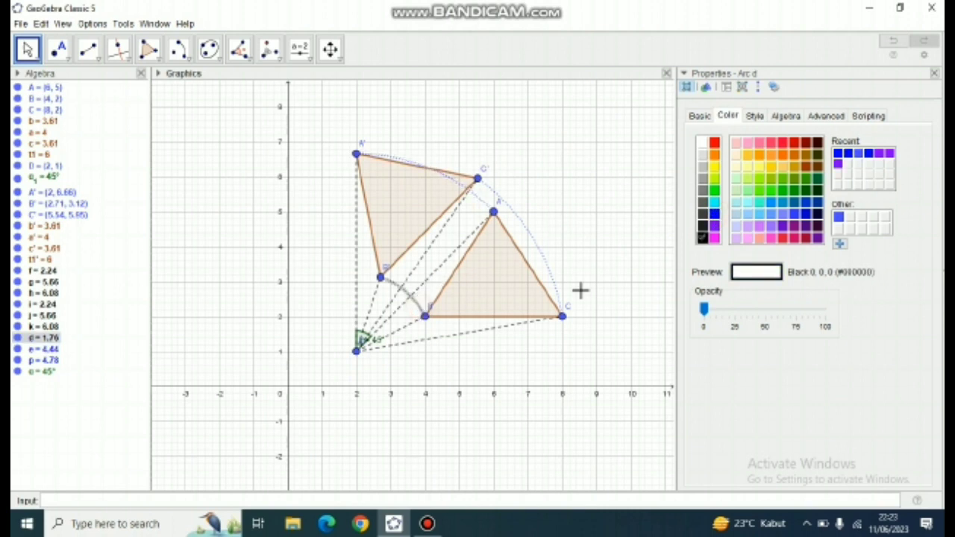
left_click(715, 215)
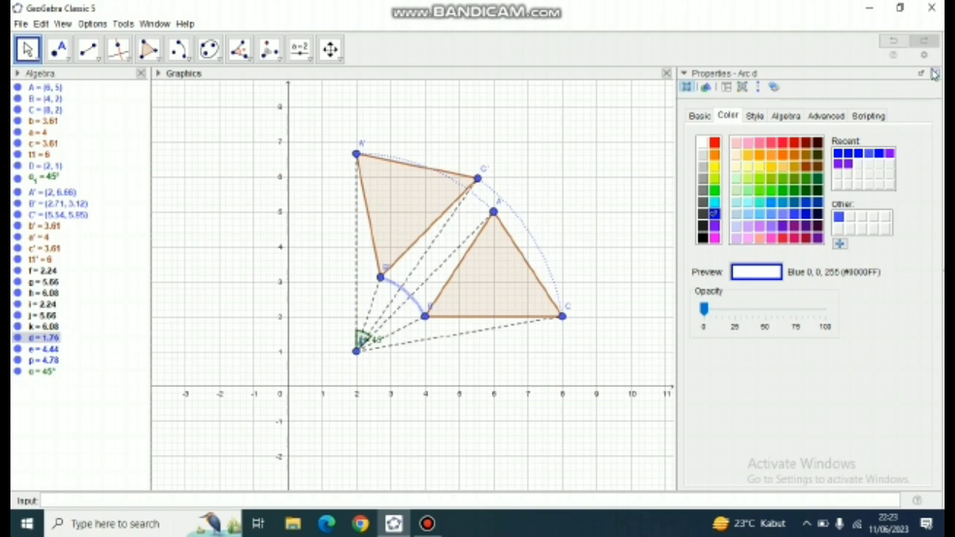
- Close the object properties and start animating the angle slider α₁
left_click(936, 74)
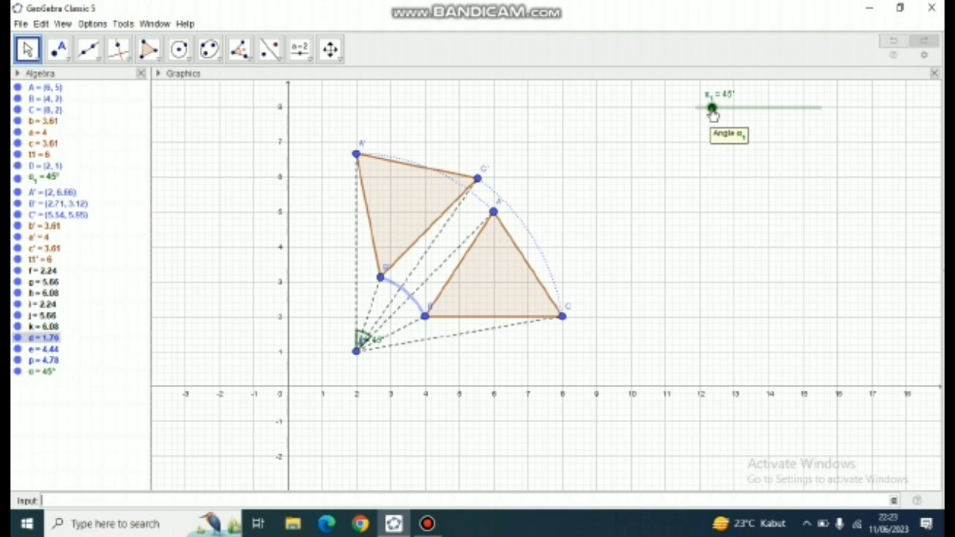
right_click(712, 109)
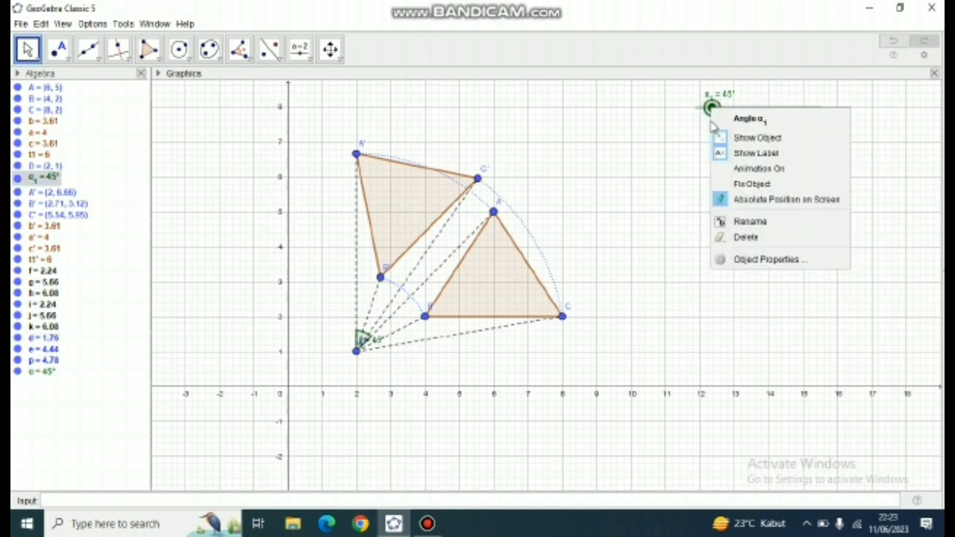
left_click(758, 169)
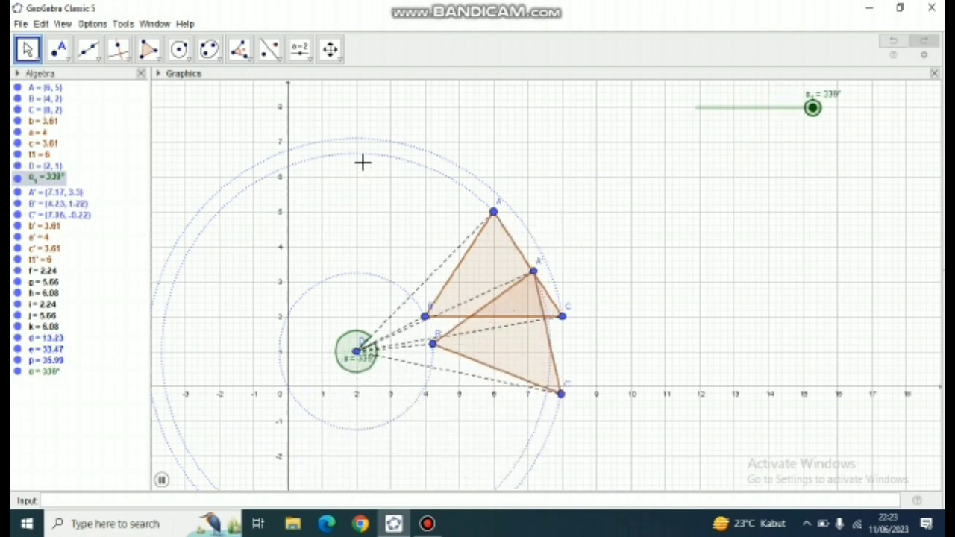
- Zoom the graphics view out and back in to examine the full animated rotation of the triangle around D
left_click(330, 49)
left_click(337, 57)
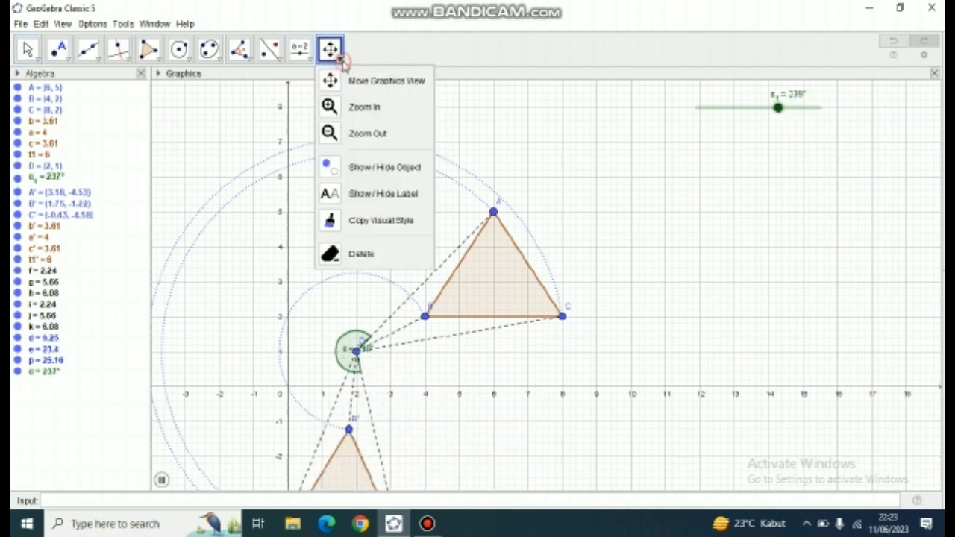
left_click(365, 130)
left_click(565, 177)
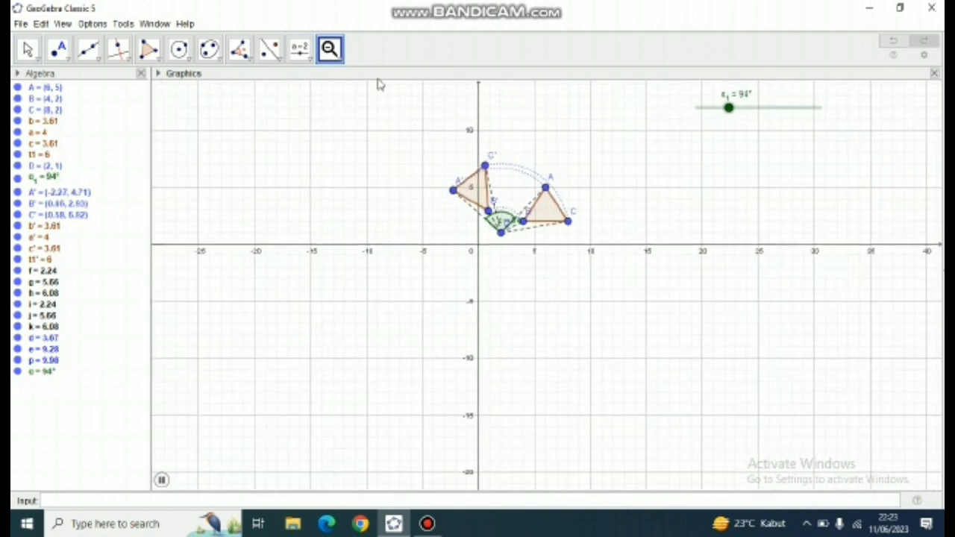
left_click(331, 52)
left_click(357, 107)
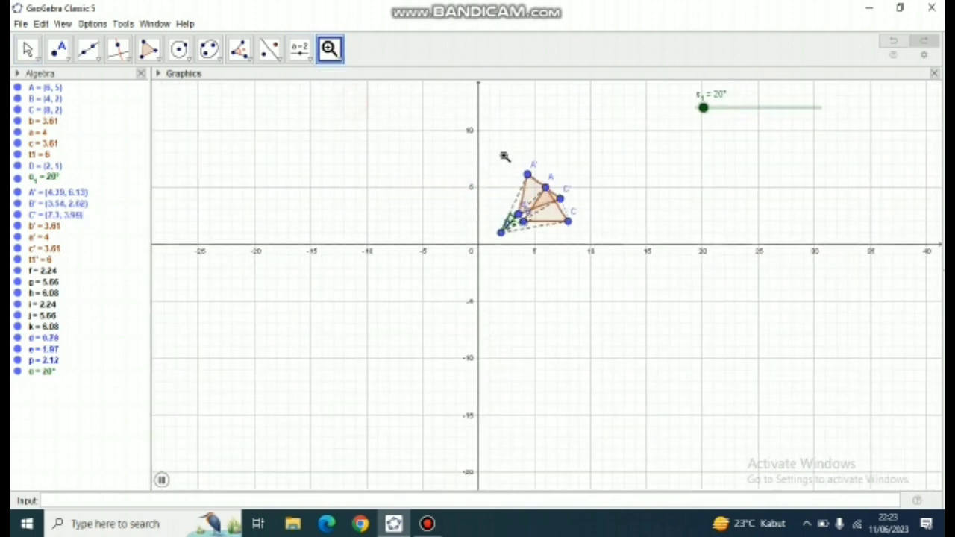
left_click(556, 148)
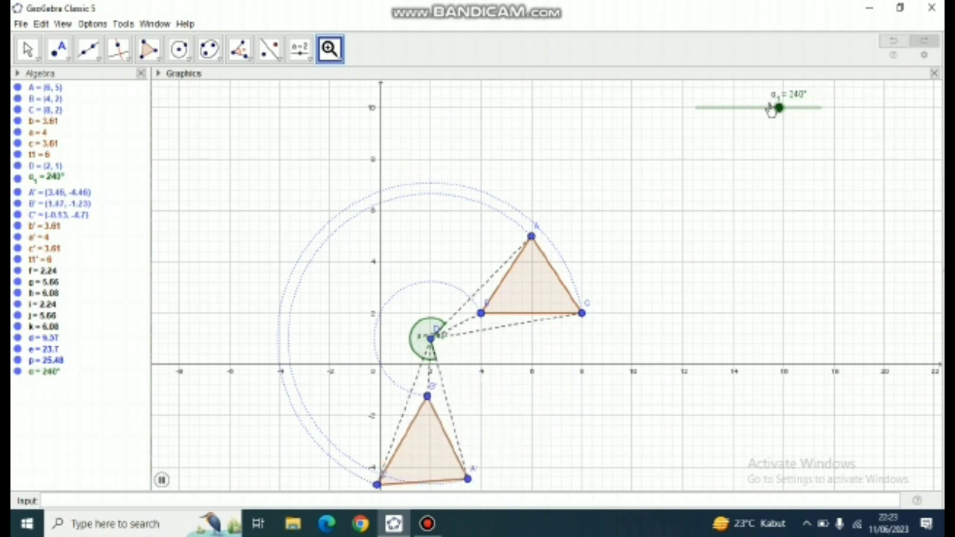
key("Escape")
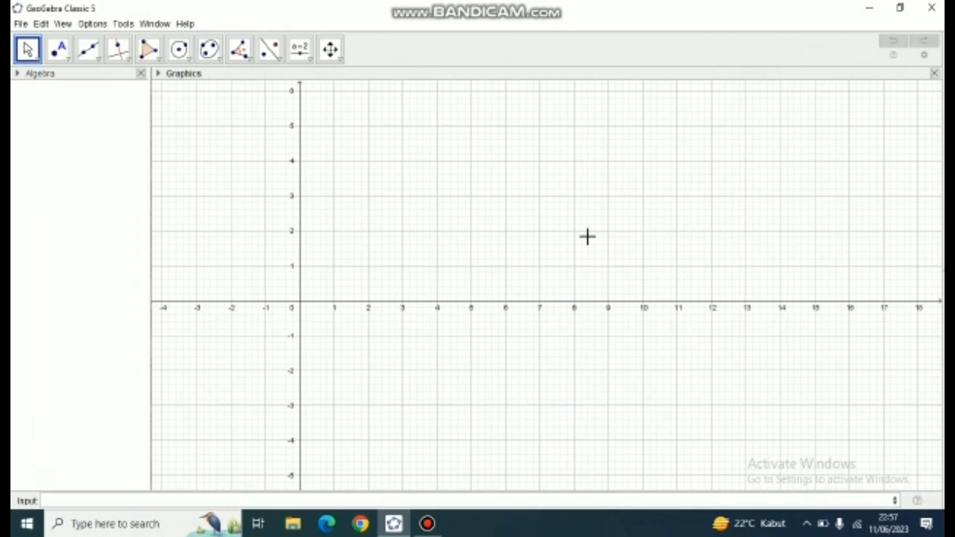
- Draw a triangle in the empty graphics view with vertices A (2, 4), B (2, 1) and C (5, 1)
left_click_drag(481, 214, 537, 273)
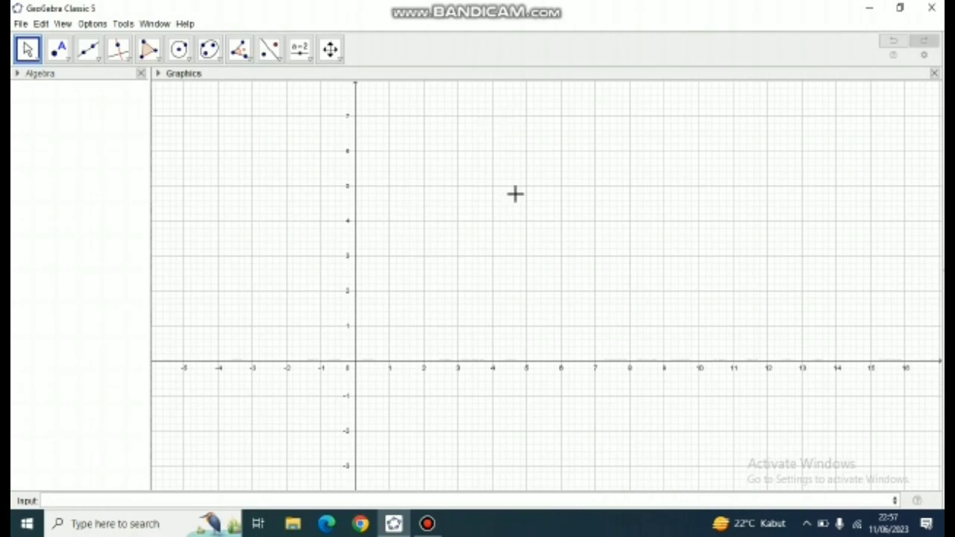
left_click(162, 65)
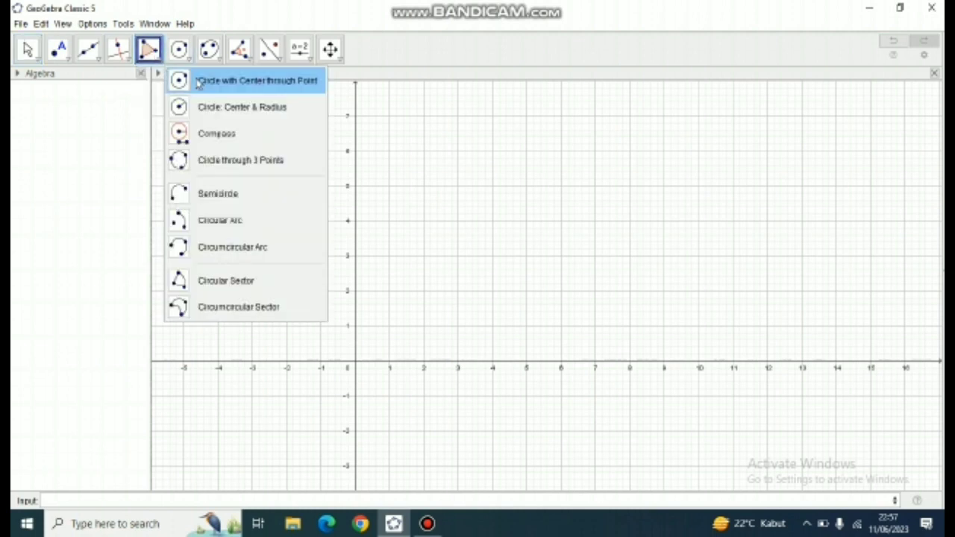
left_click(162, 80)
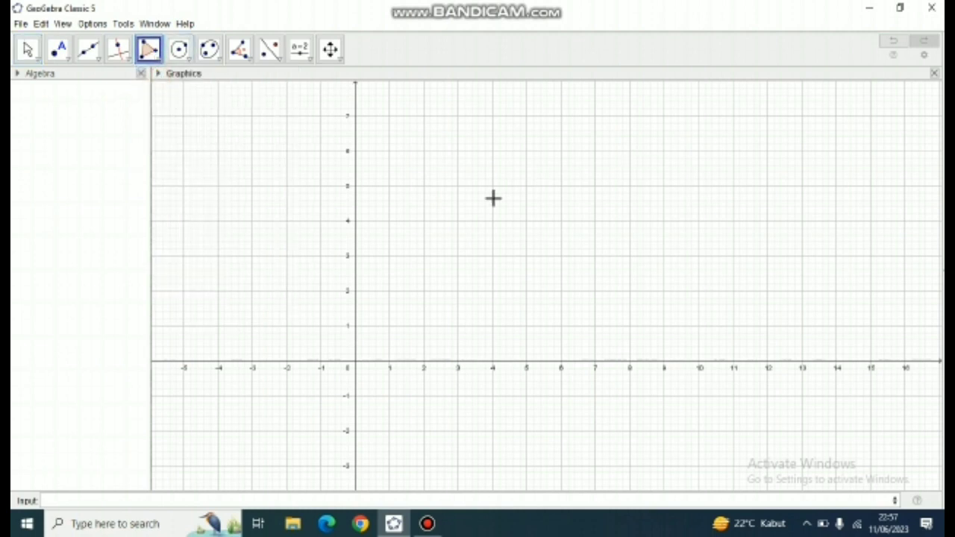
left_click(423, 221)
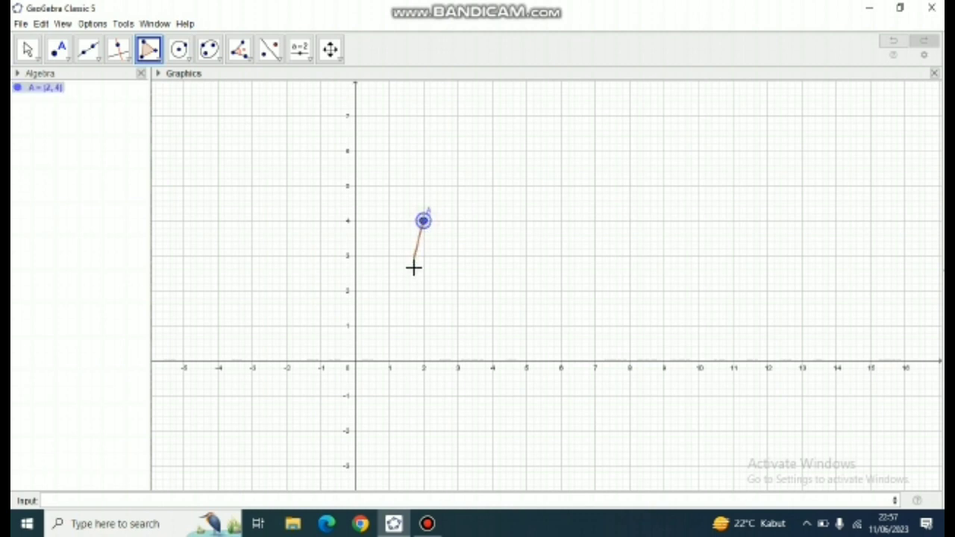
left_click(423, 326)
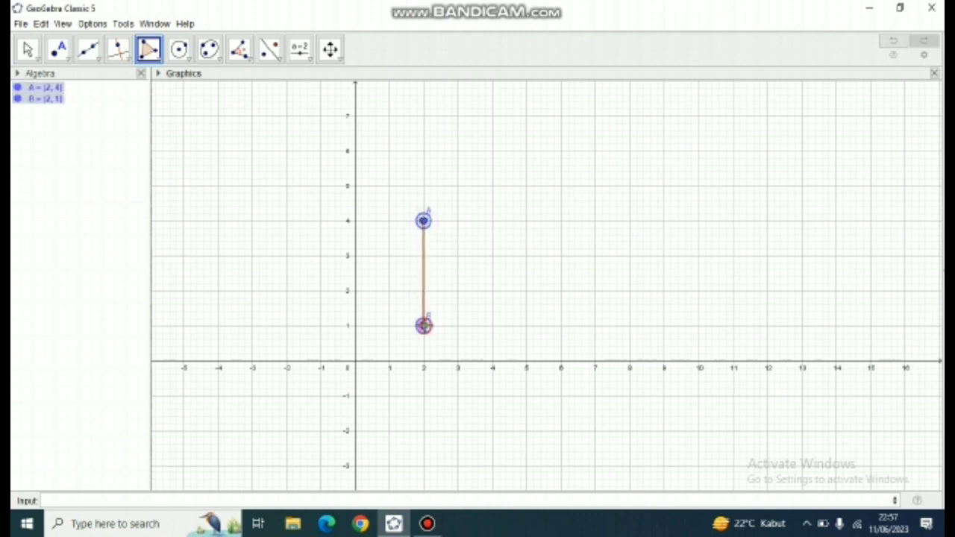
left_click(527, 325)
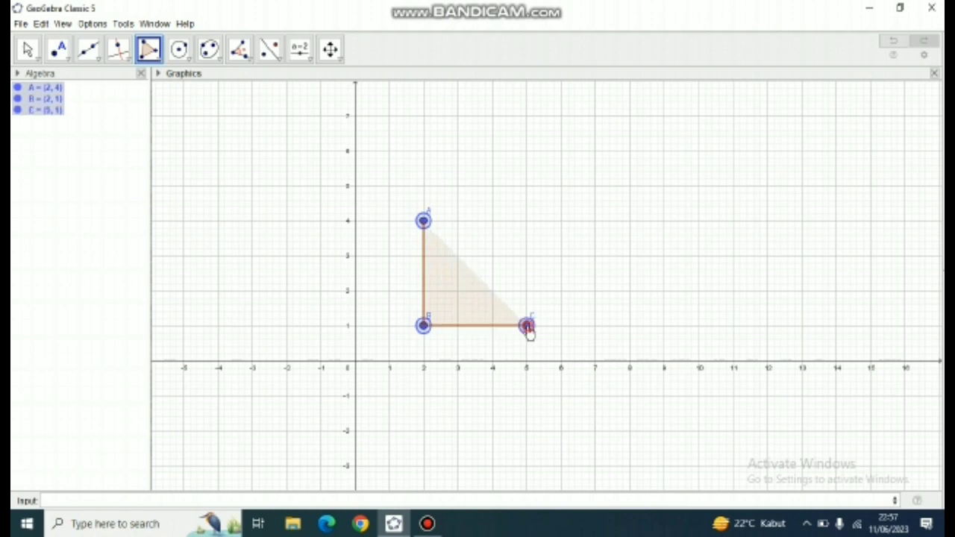
left_click(423, 221)
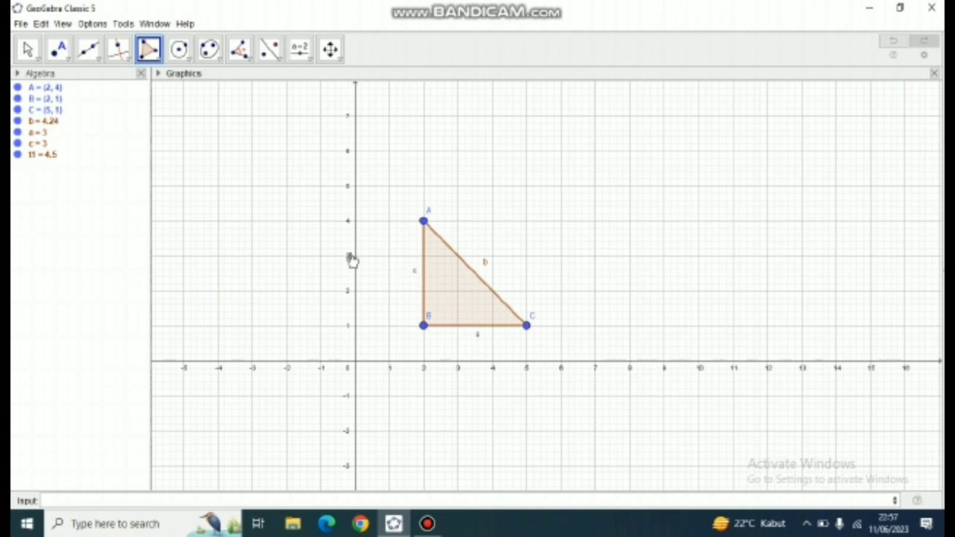
- Hide the labels of the triangle's sides b, a and c
right_click(45, 123)
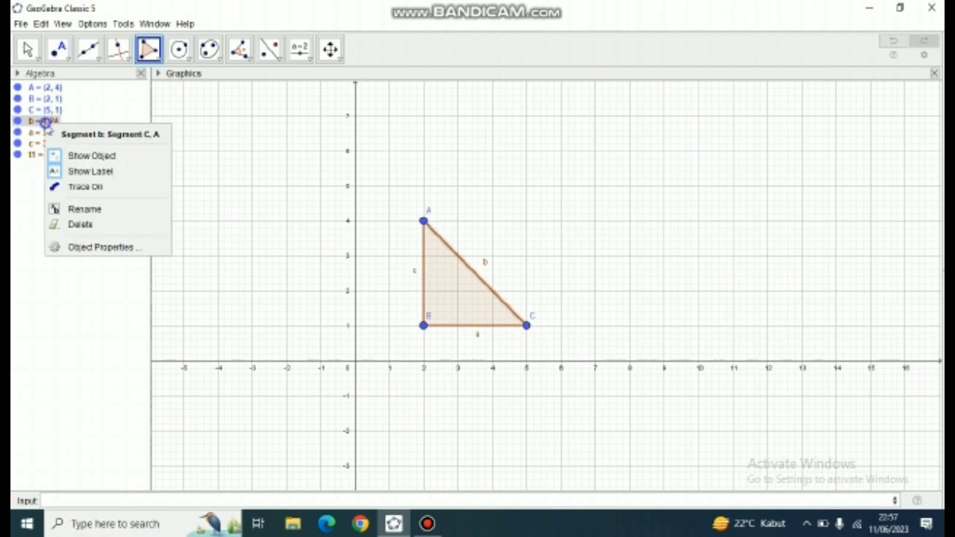
left_click(91, 171)
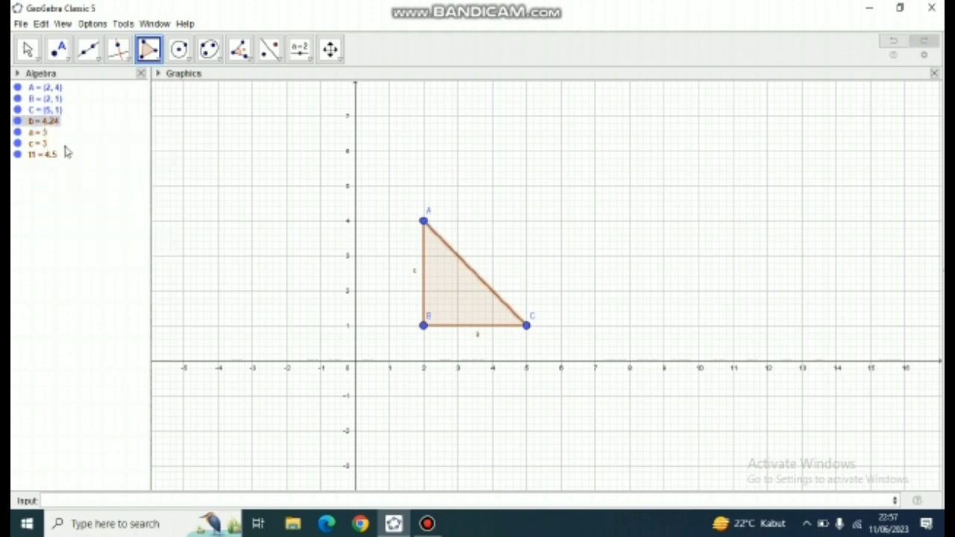
right_click(46, 133)
left_click(79, 177)
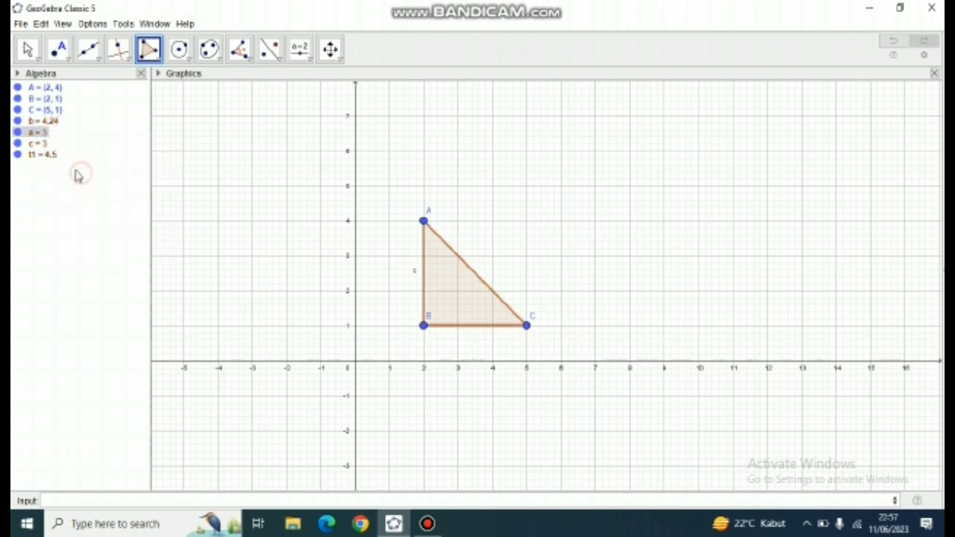
right_click(43, 145)
left_click(81, 192)
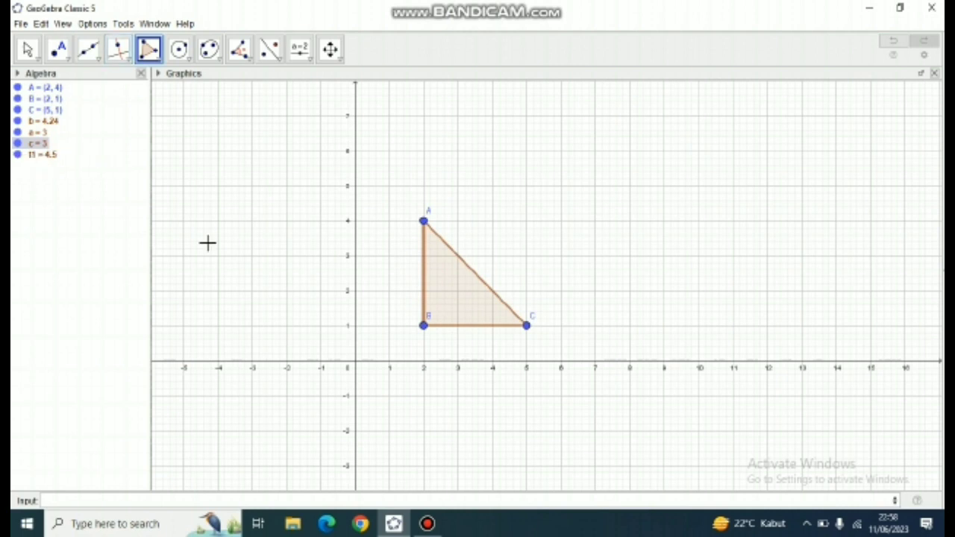
- Create the line y=2x by entering its equation
left_click(106, 500)
type("y=2")
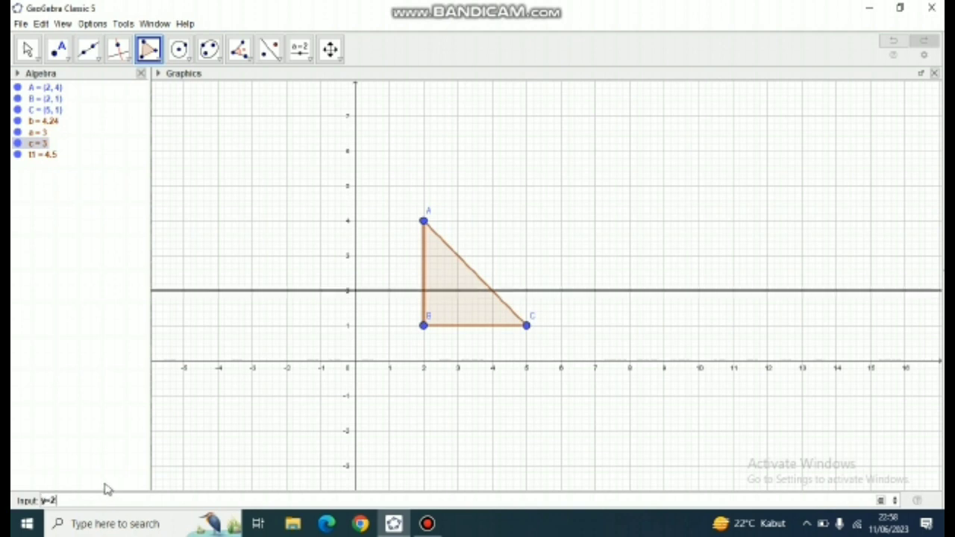
type("x")
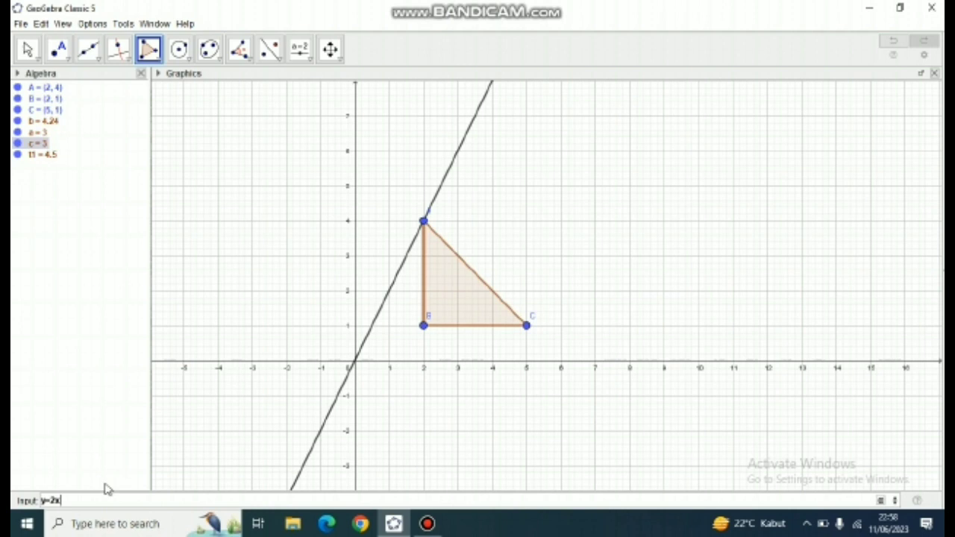
key("Return")
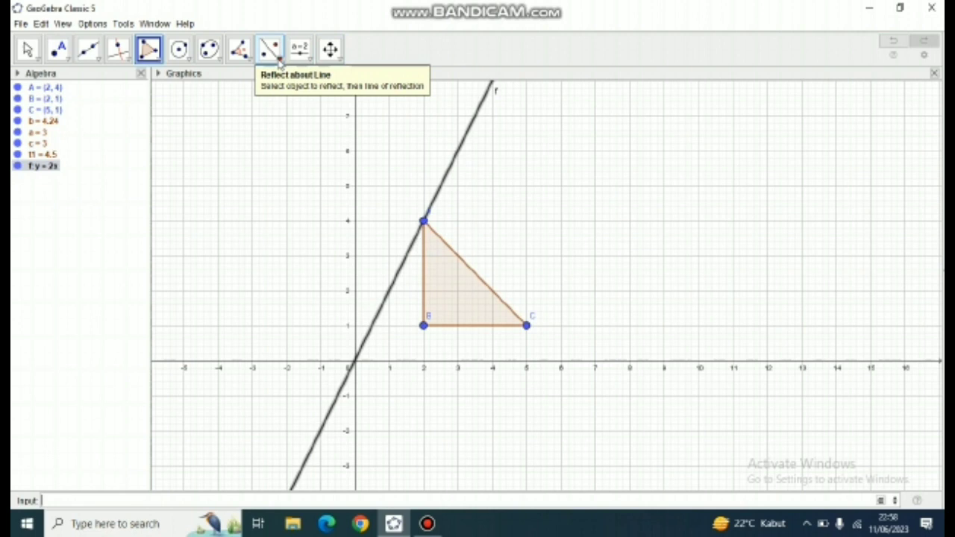
- Reflect triangle ABC about the line y = 2x with Reflect about Line
left_click(279, 64)
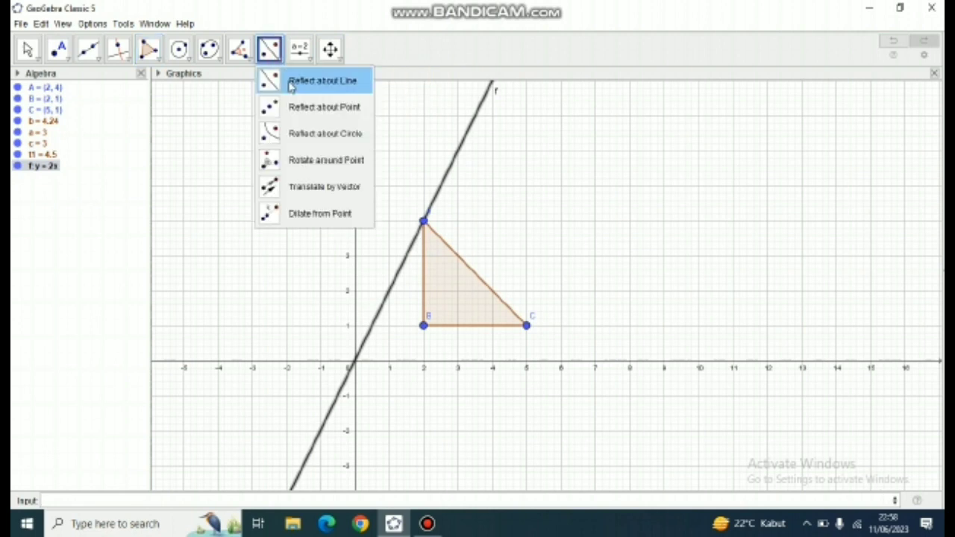
left_click(291, 82)
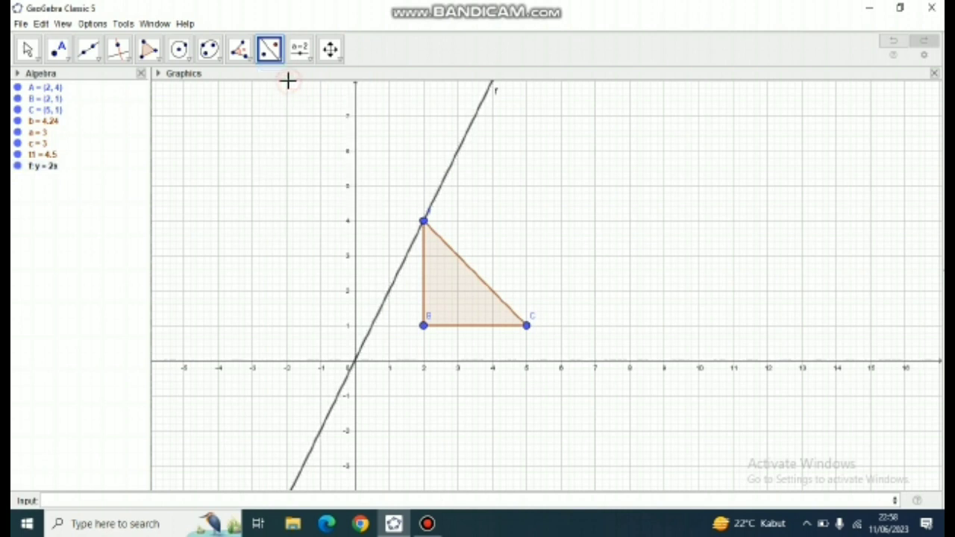
left_click(454, 278)
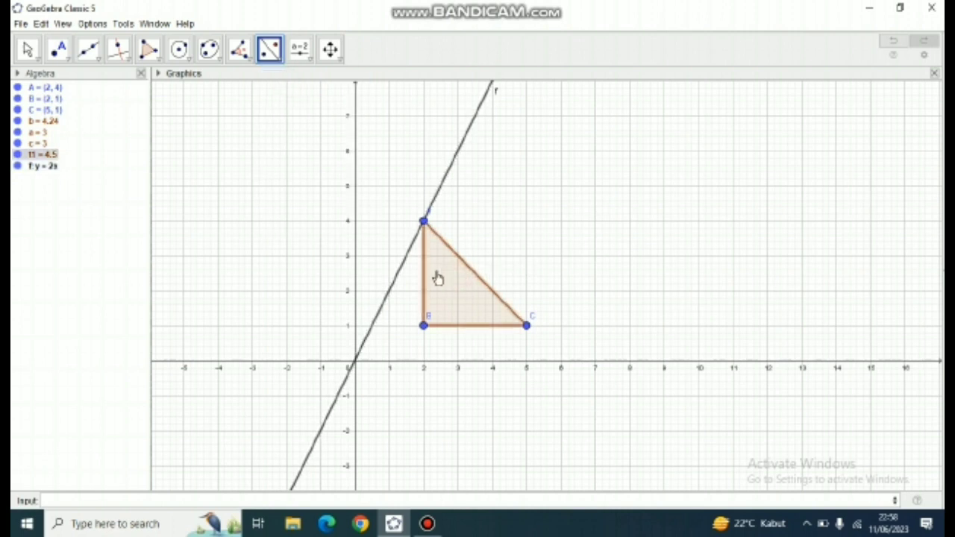
left_click(402, 263)
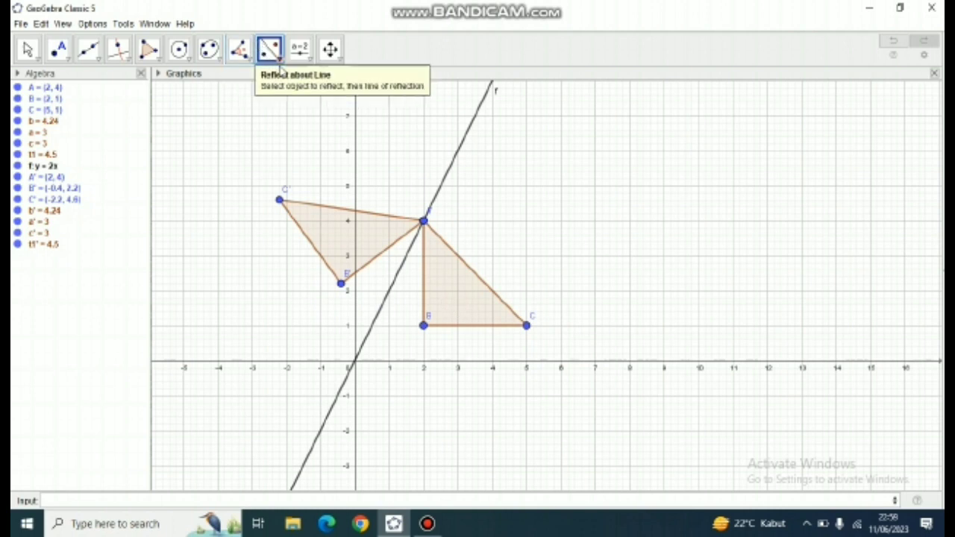
- Reflect triangle ABC about the y-axis and about the x-axis
left_click(467, 289)
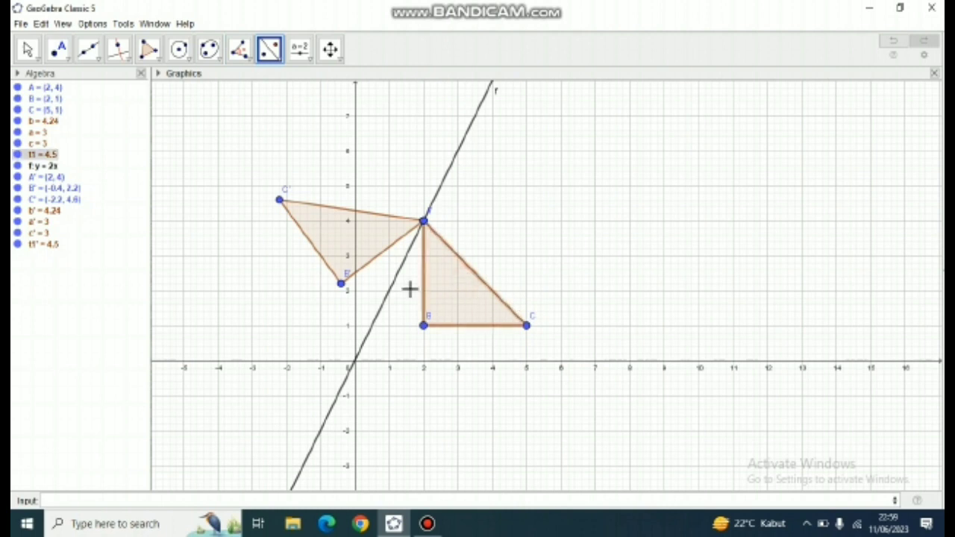
left_click(354, 313)
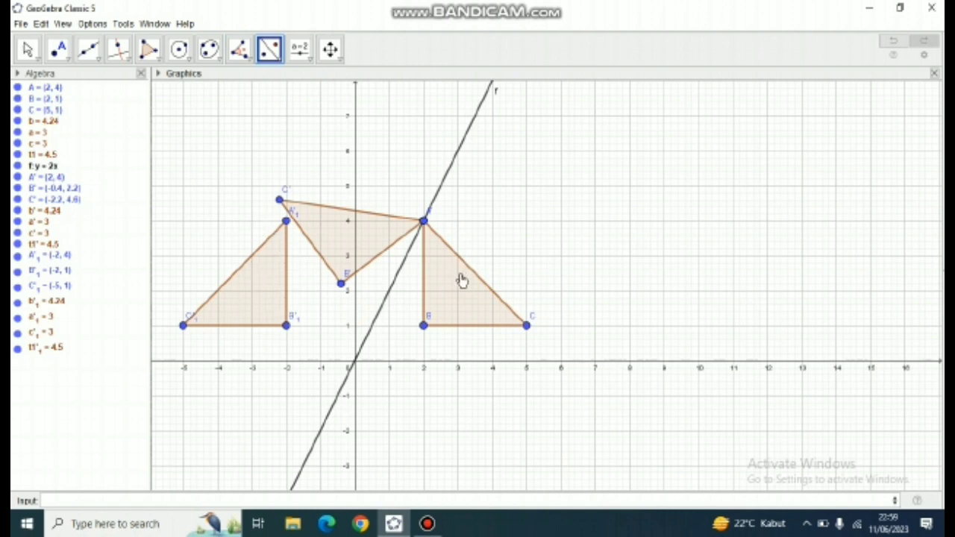
left_click(472, 299)
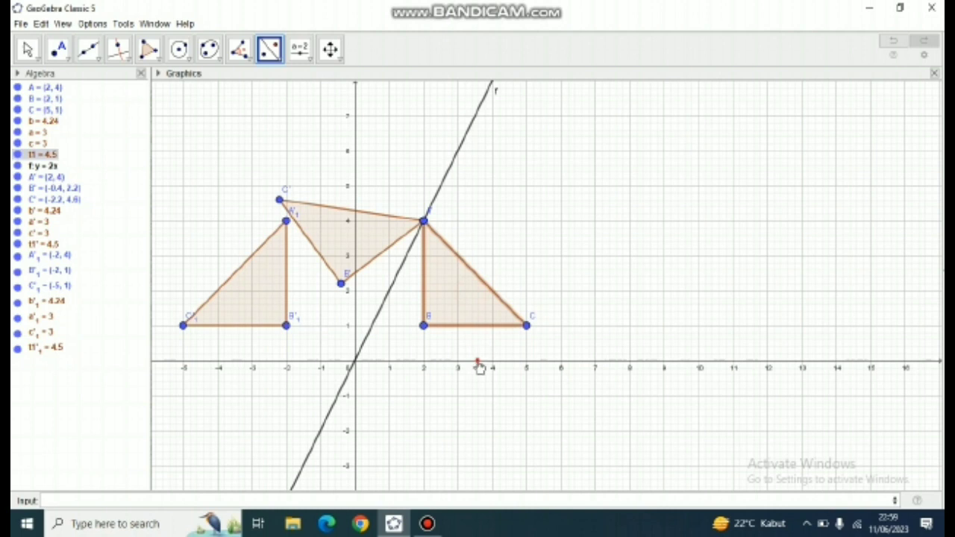
left_click(478, 366)
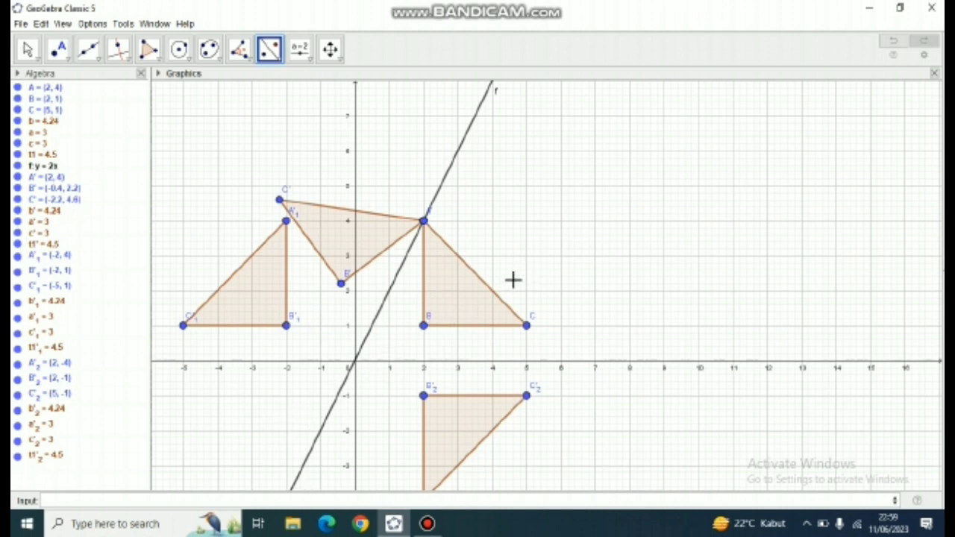
- Place a point at the origin (0, 0), where the line y = 2x crosses the axes
left_click(60, 50)
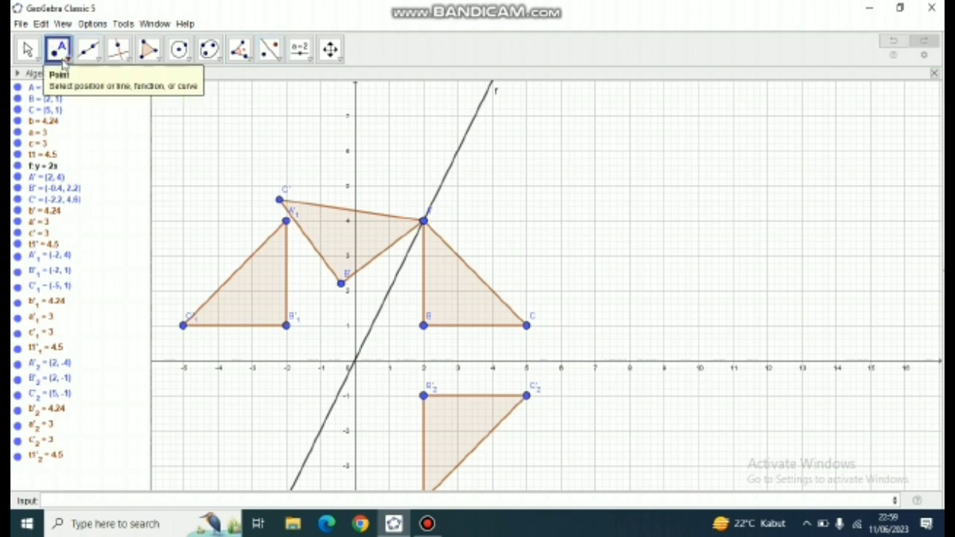
left_click(63, 60)
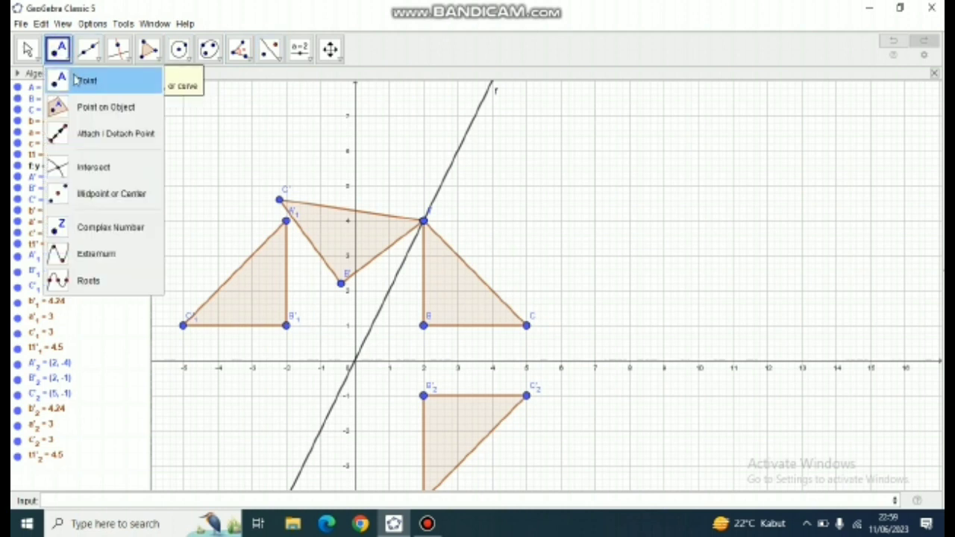
left_click(74, 80)
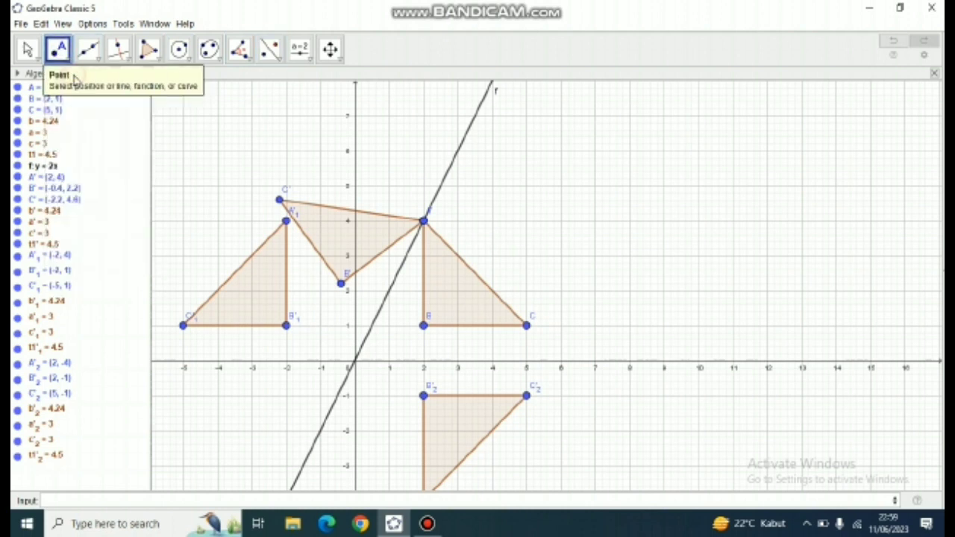
left_click(355, 364)
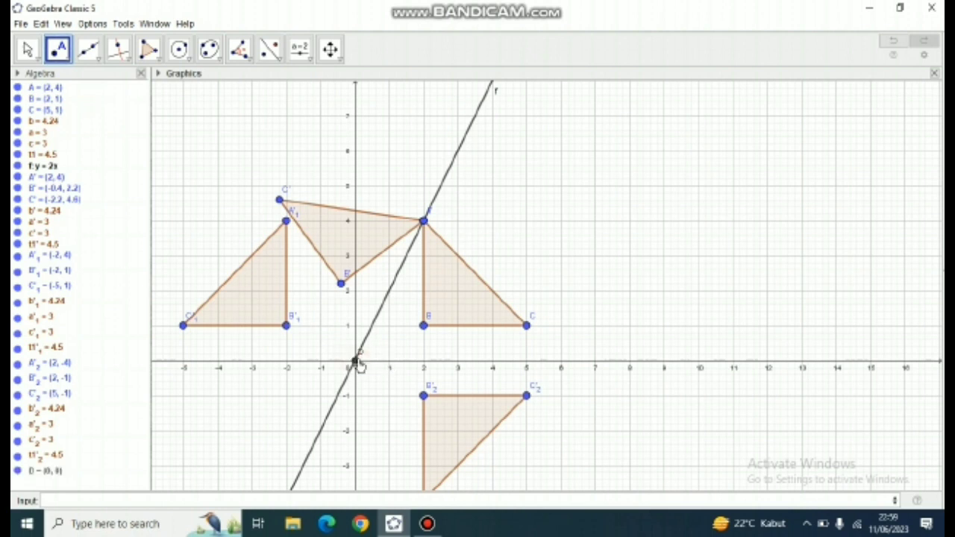
- Reflect triangle ABC about the point at the origin with Reflect about Point
left_click(273, 52)
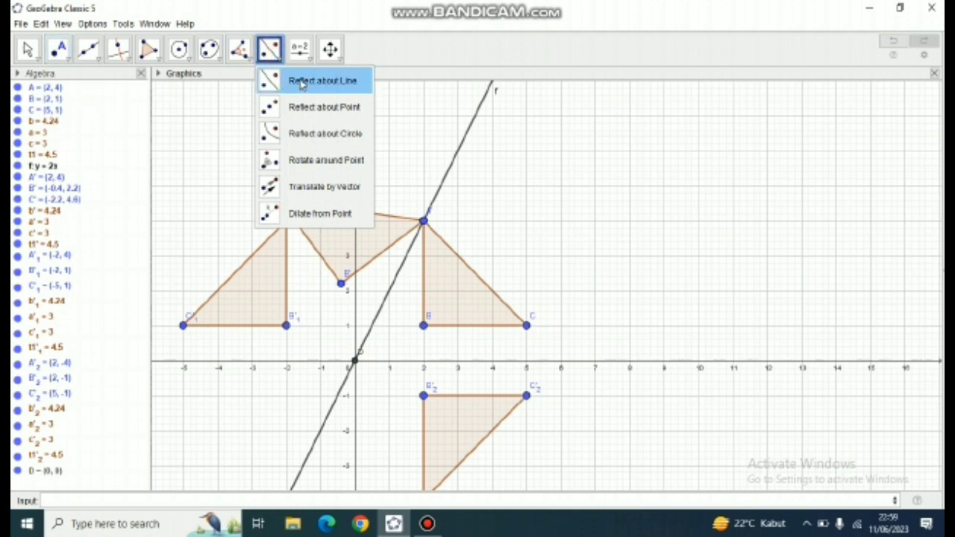
left_click(335, 112)
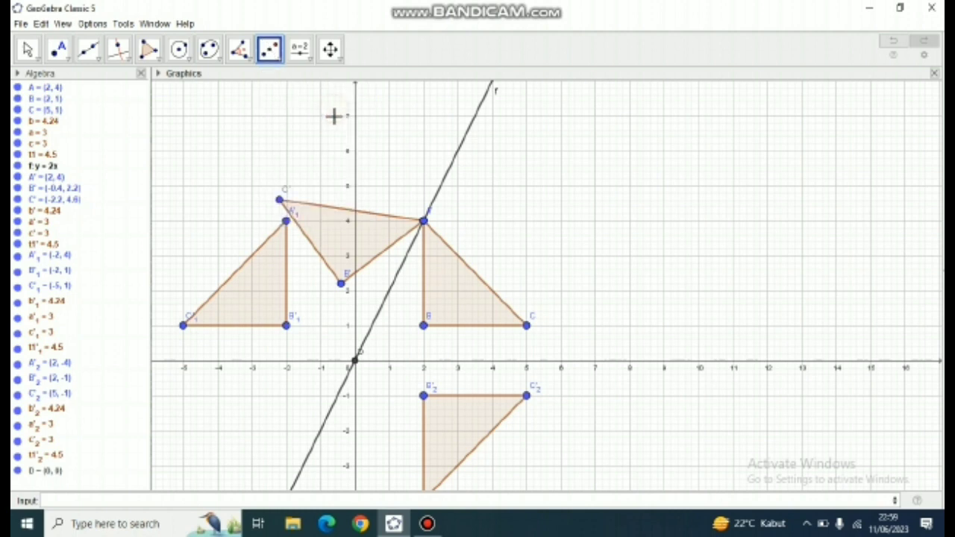
left_click(451, 278)
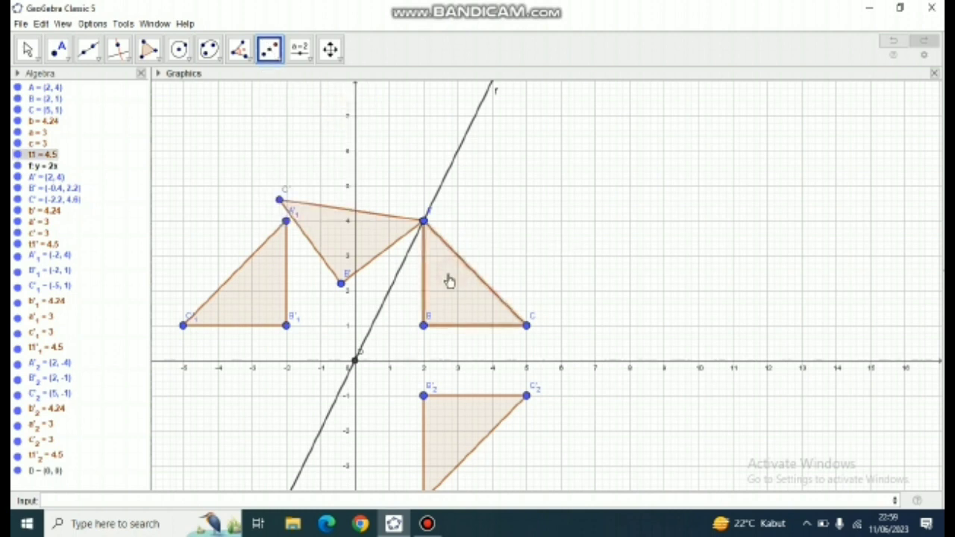
left_click(356, 363)
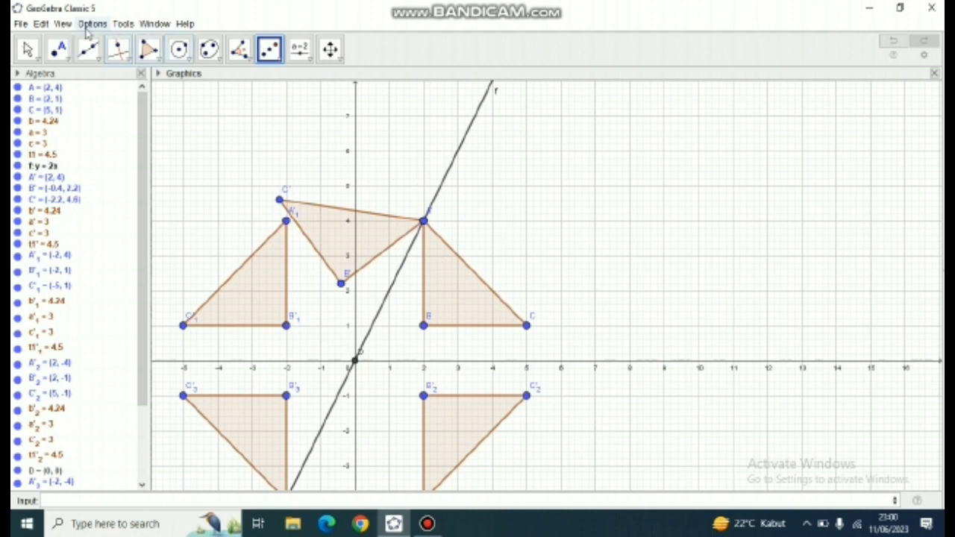
left_click(28, 49)
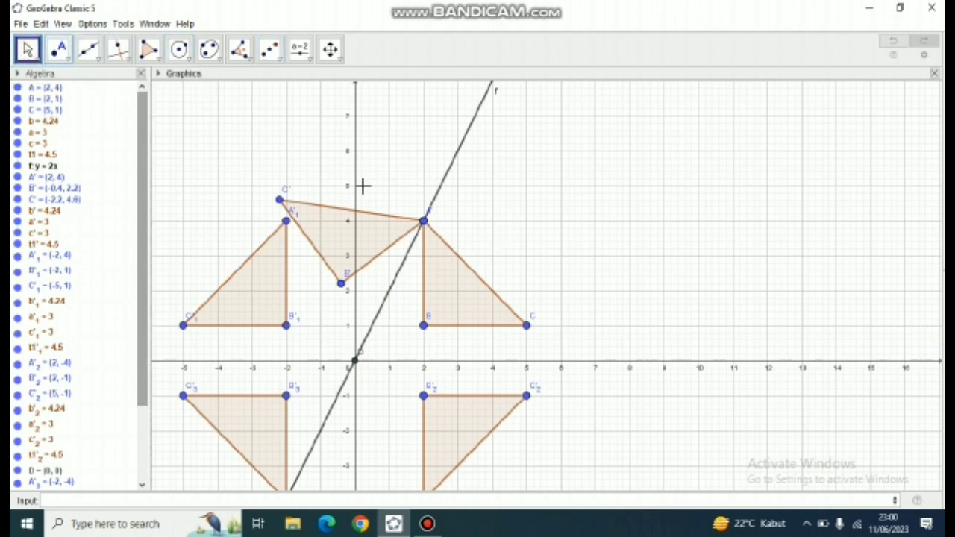
left_click_drag(366, 180, 458, 148)
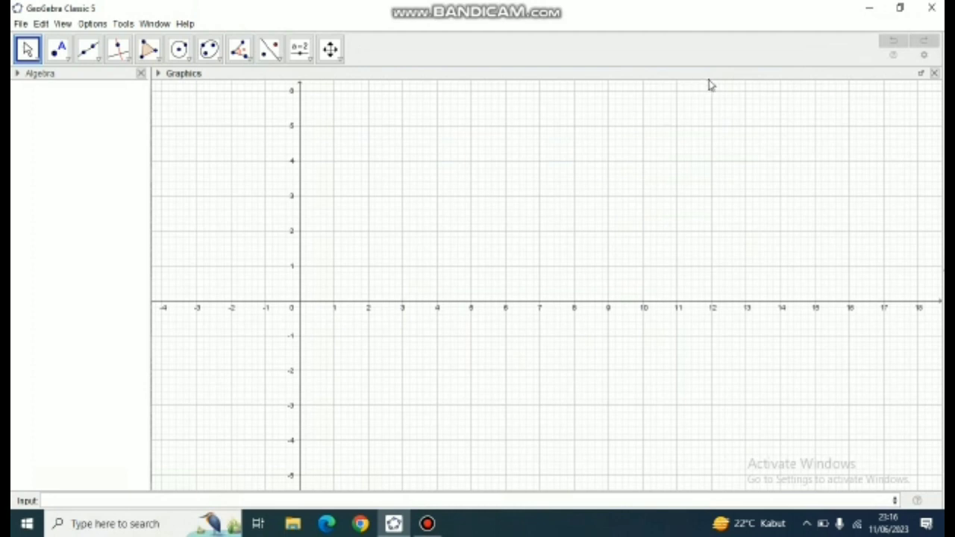
- Place points A (1, 2), B (4, 2), C (4, 5) and D (1, 5) in the empty graphics view
left_click(358, 216)
left_click_drag(347, 249, 350, 313)
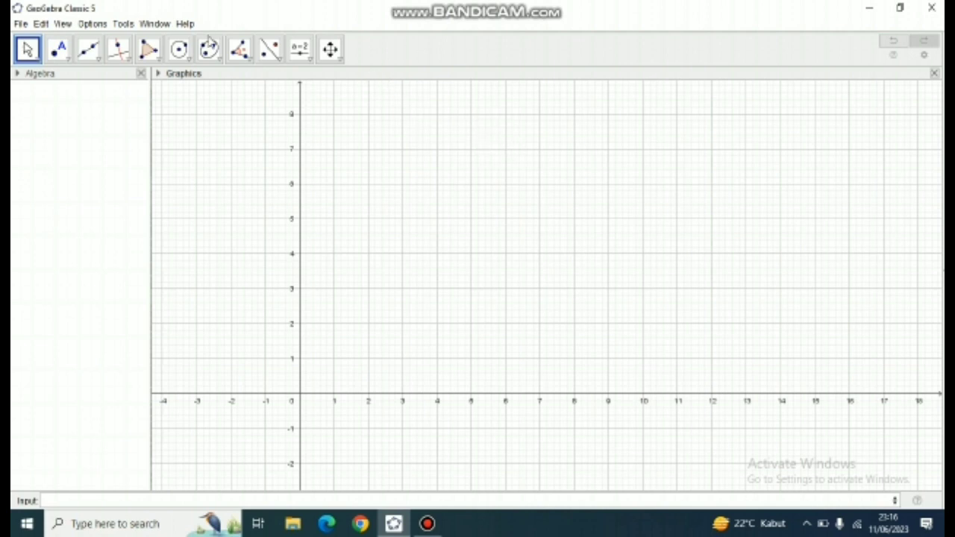
left_click(69, 60)
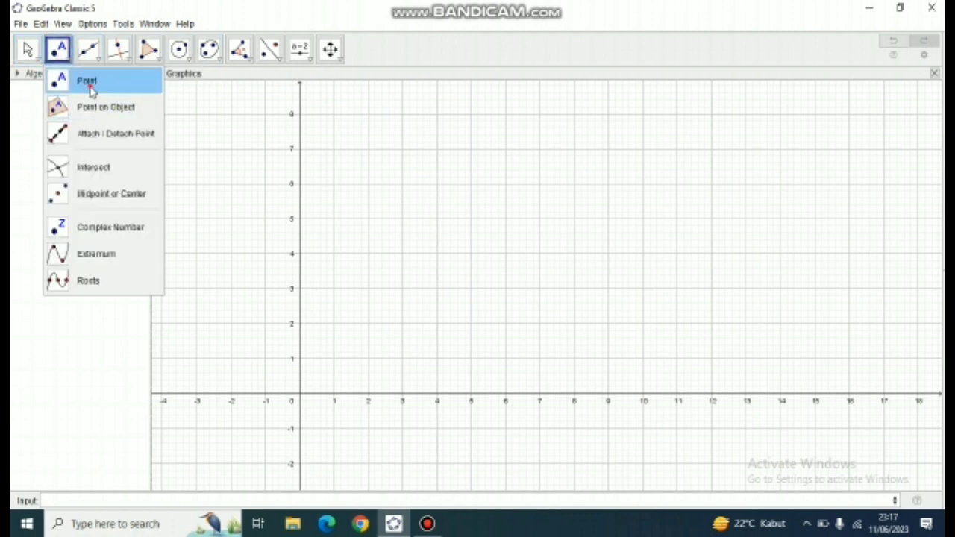
left_click(91, 82)
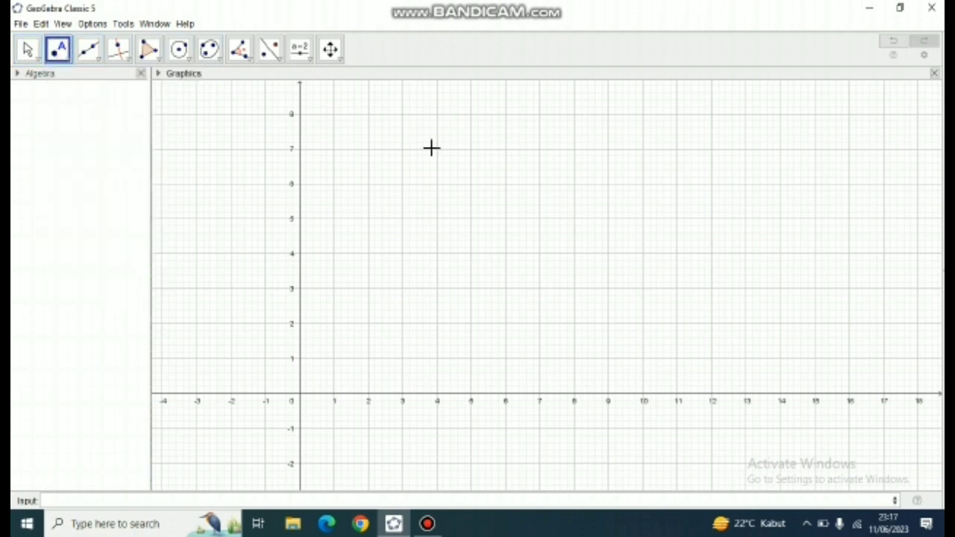
left_click(334, 323)
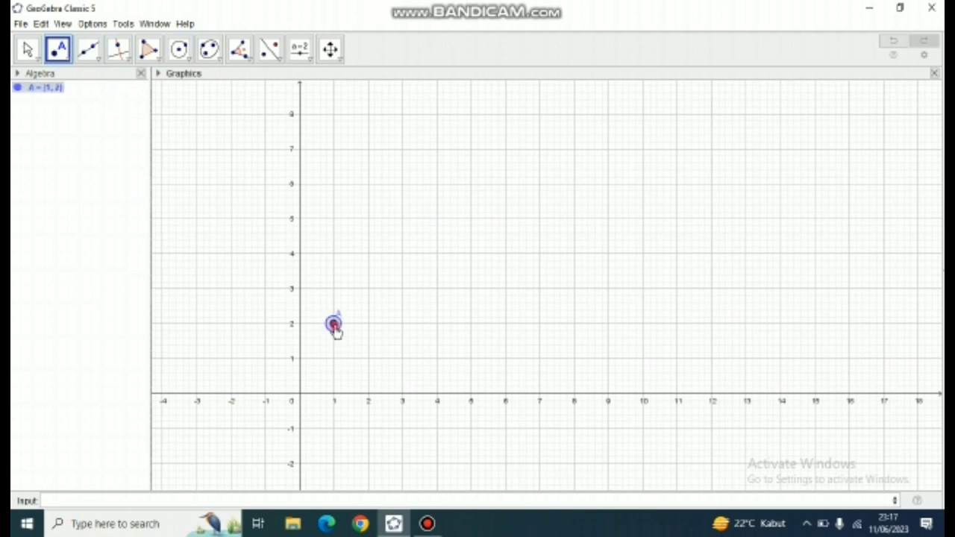
left_click(438, 324)
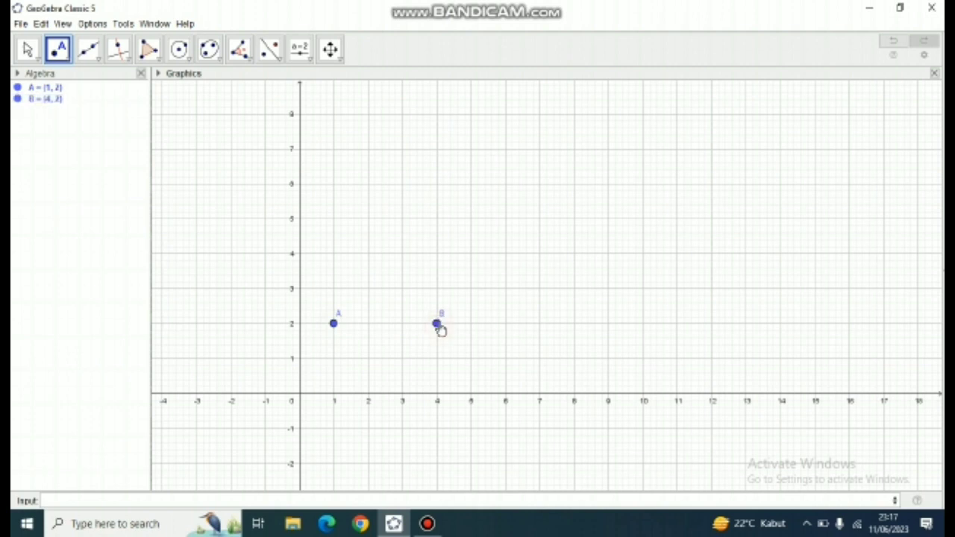
left_click(437, 219)
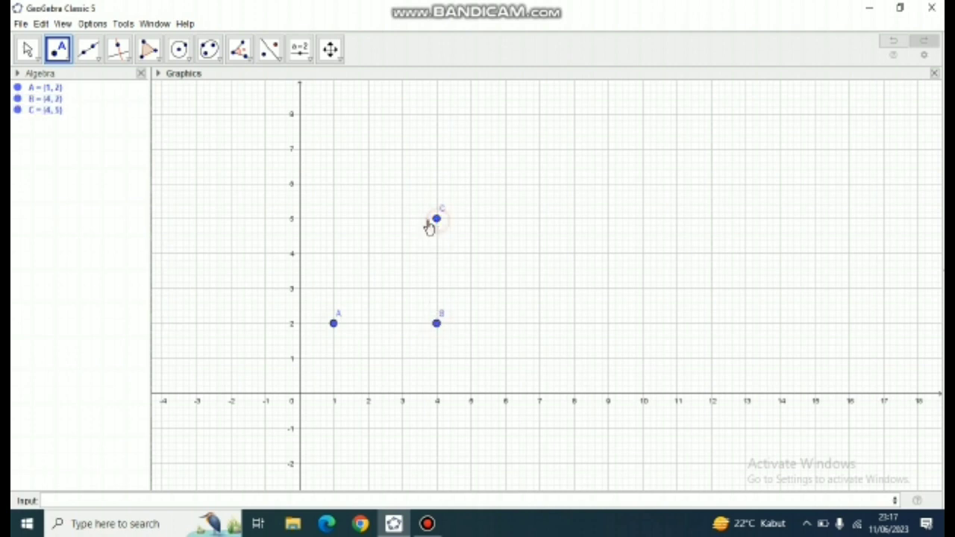
left_click(333, 218)
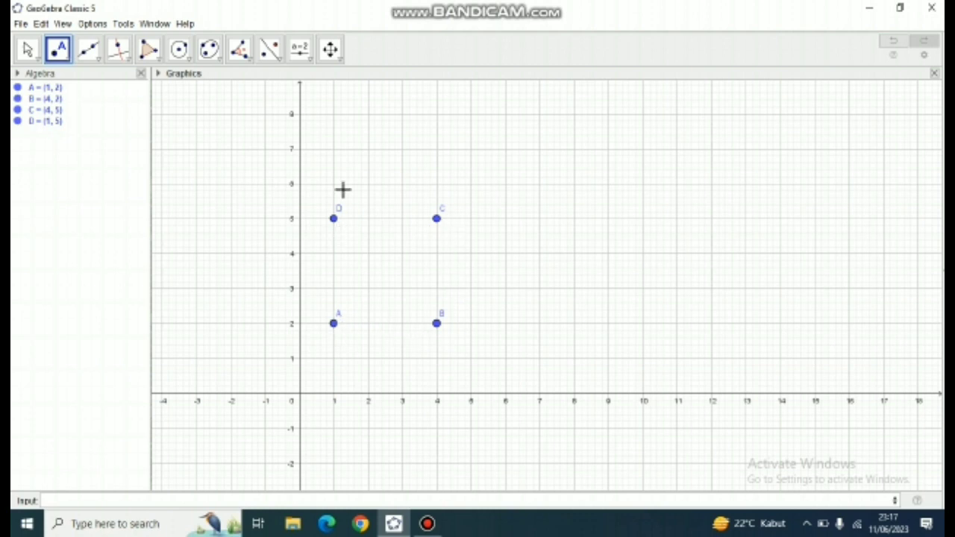
- Create square ABCD with the Polygon tool through points A, B, C and D
left_click(165, 66)
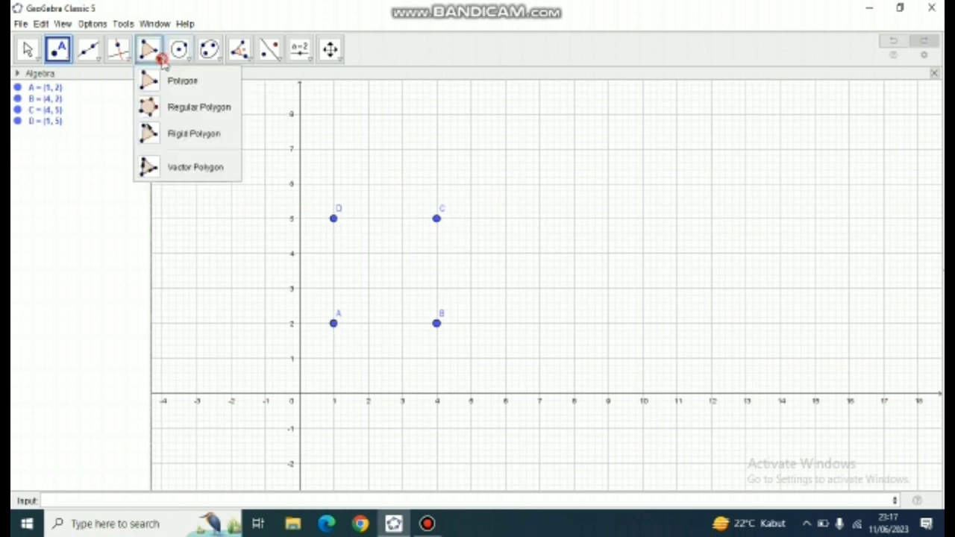
left_click(170, 78)
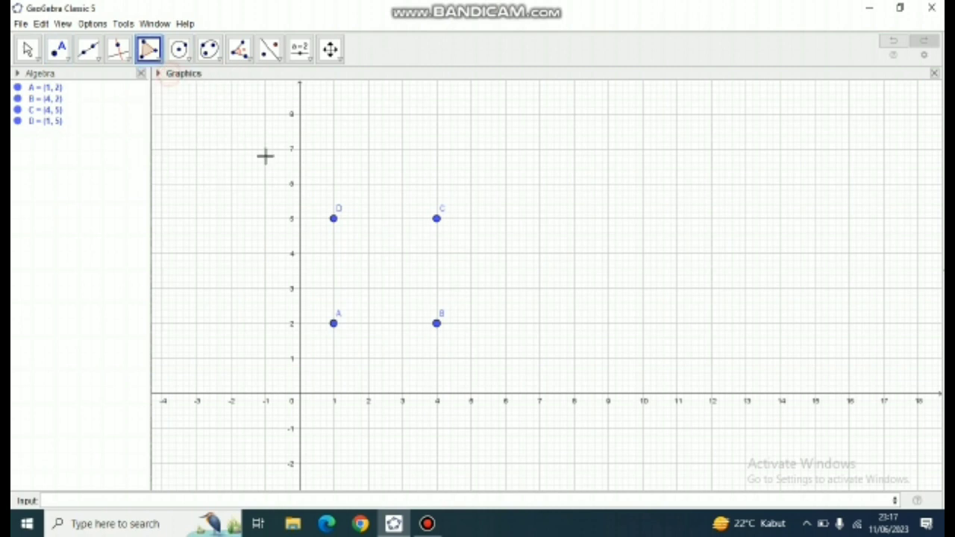
left_click(334, 325)
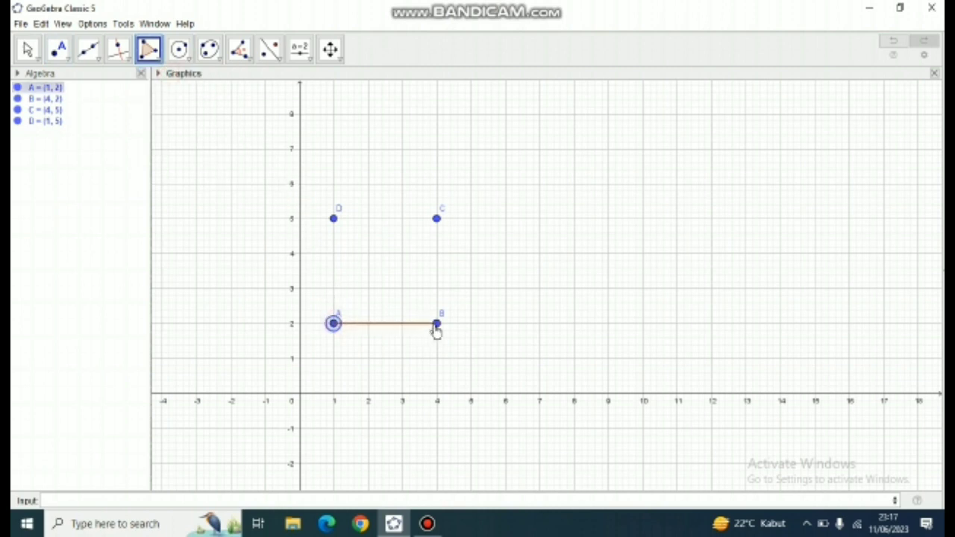
left_click(436, 325)
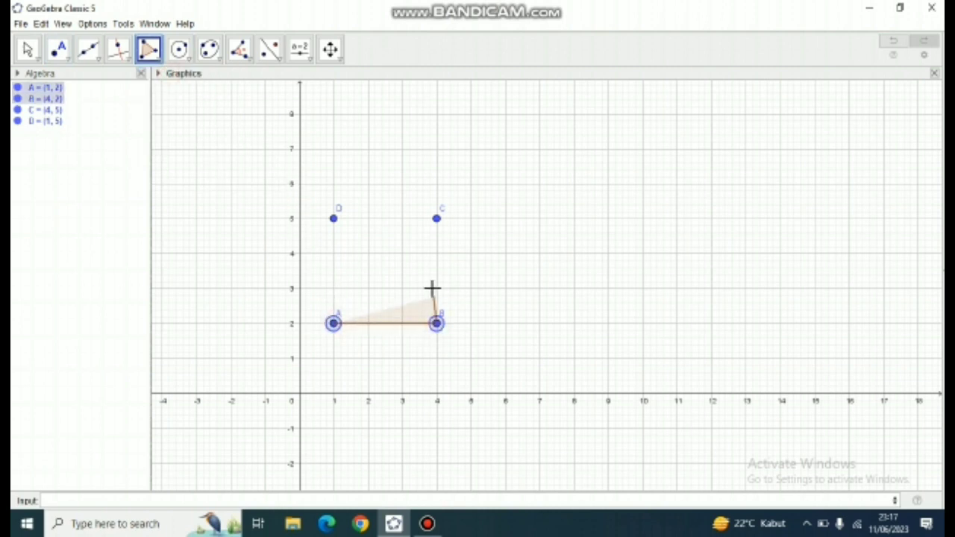
left_click(437, 218)
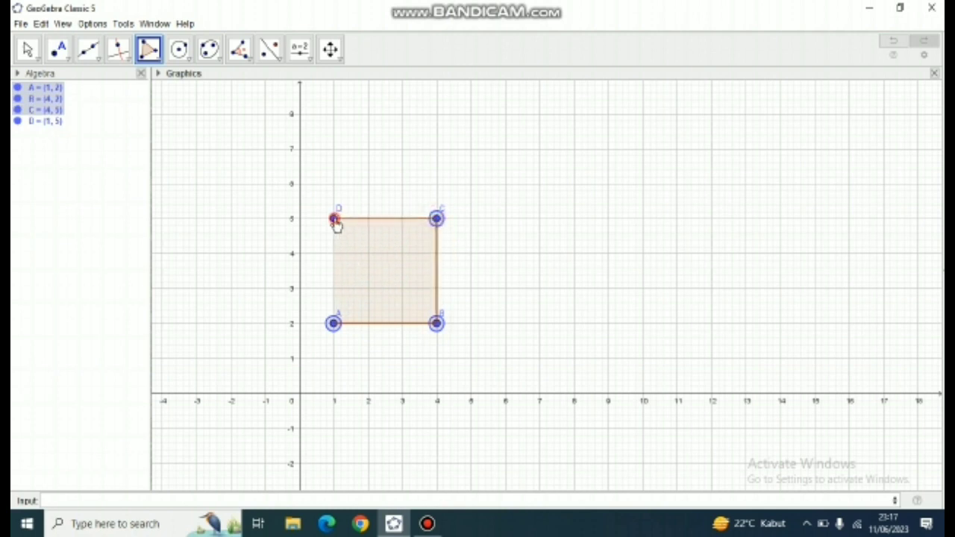
left_click(334, 221)
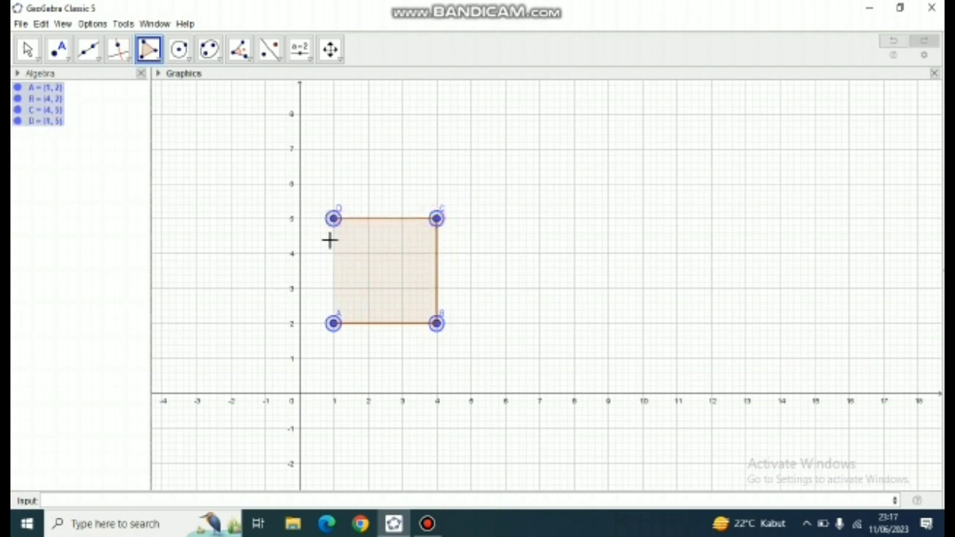
left_click(334, 324)
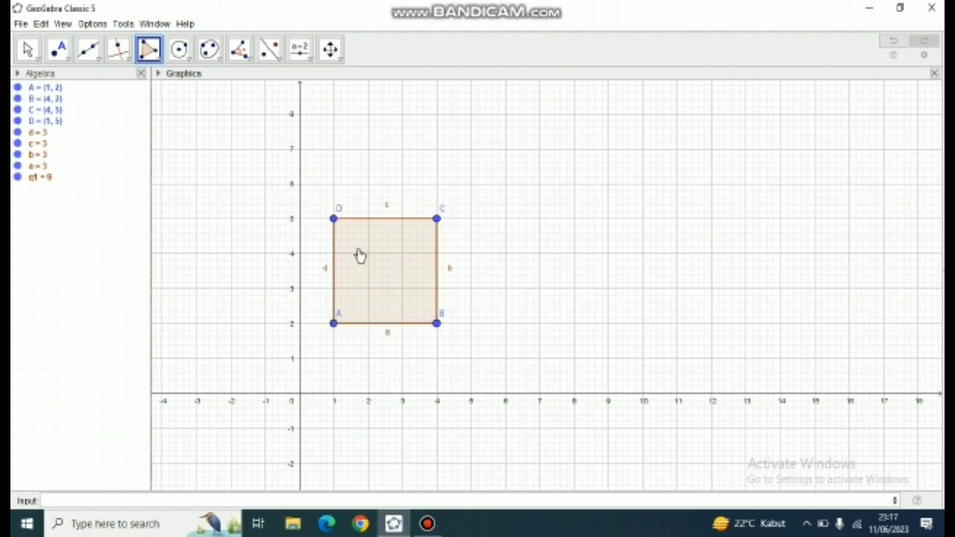
- Hide the labels of the square's four sides d, c, b and a
right_click(32, 139)
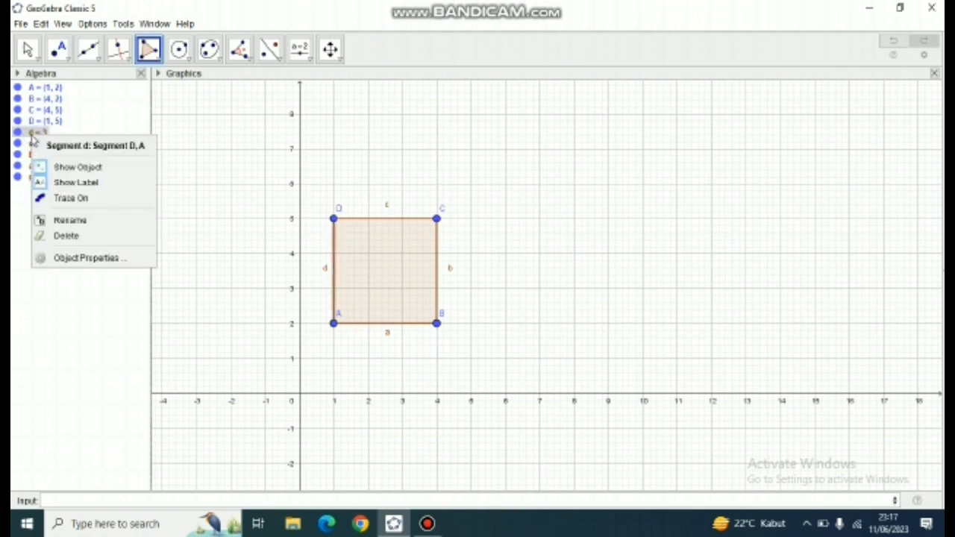
left_click(63, 182)
right_click(45, 146)
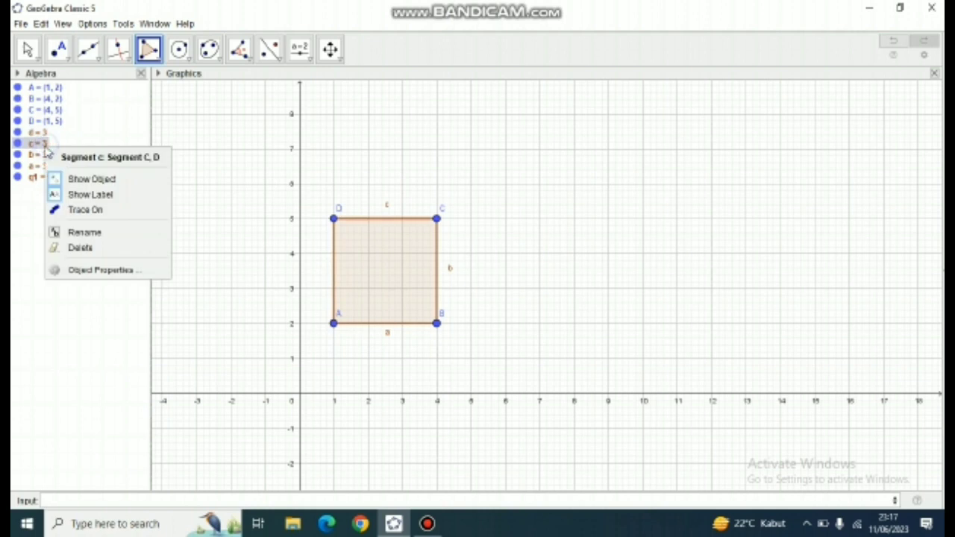
left_click(64, 193)
right_click(41, 157)
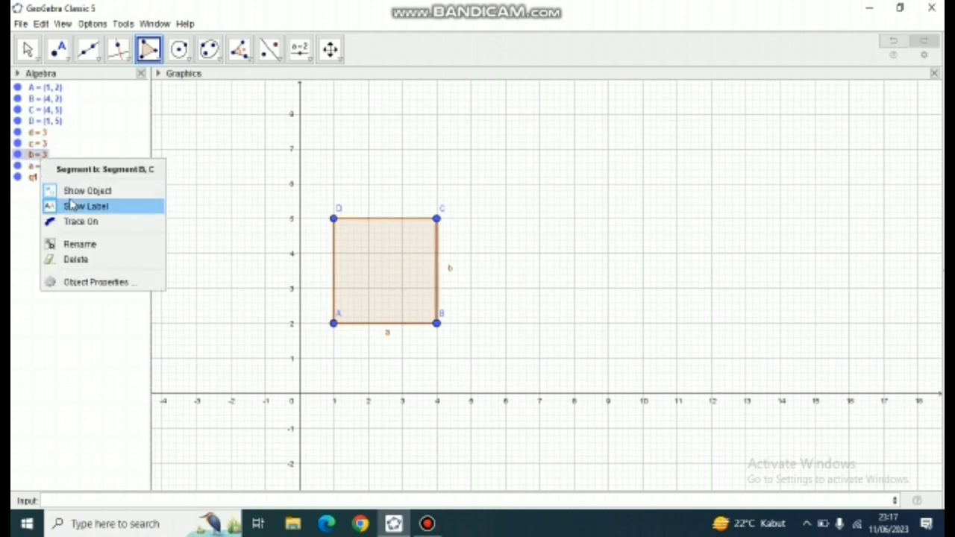
left_click(63, 204)
right_click(43, 167)
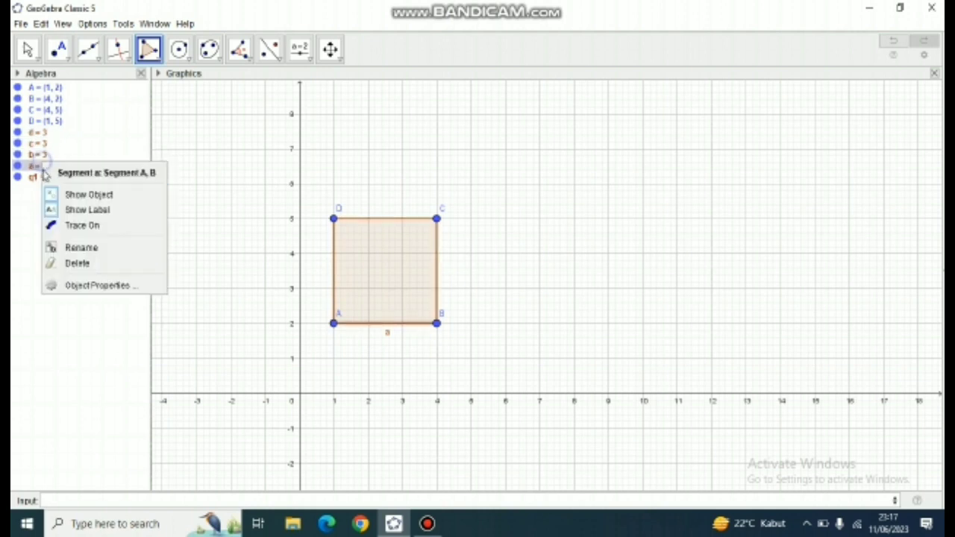
left_click(74, 215)
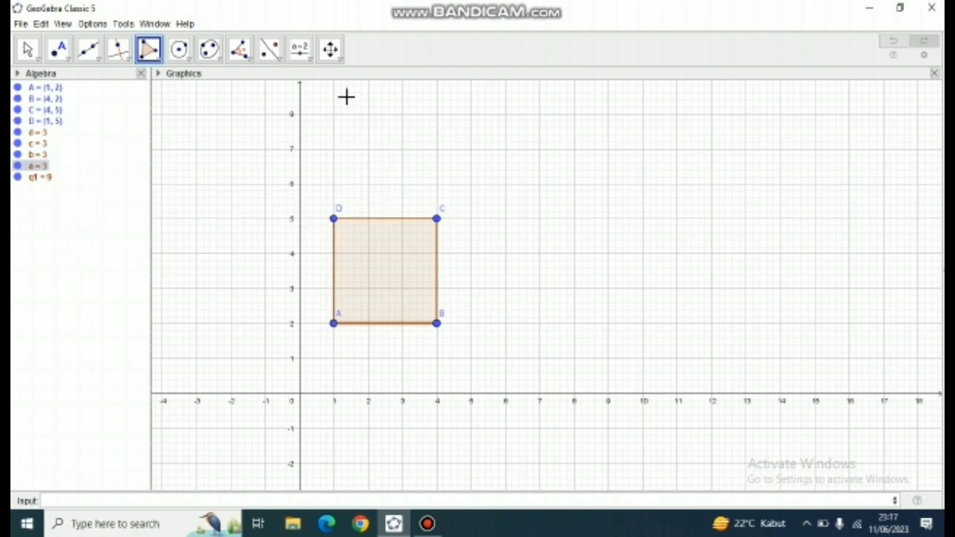
- Create a number slider named Translasi with a range of -5 to 5, placed above and beyond the square
left_click(304, 56)
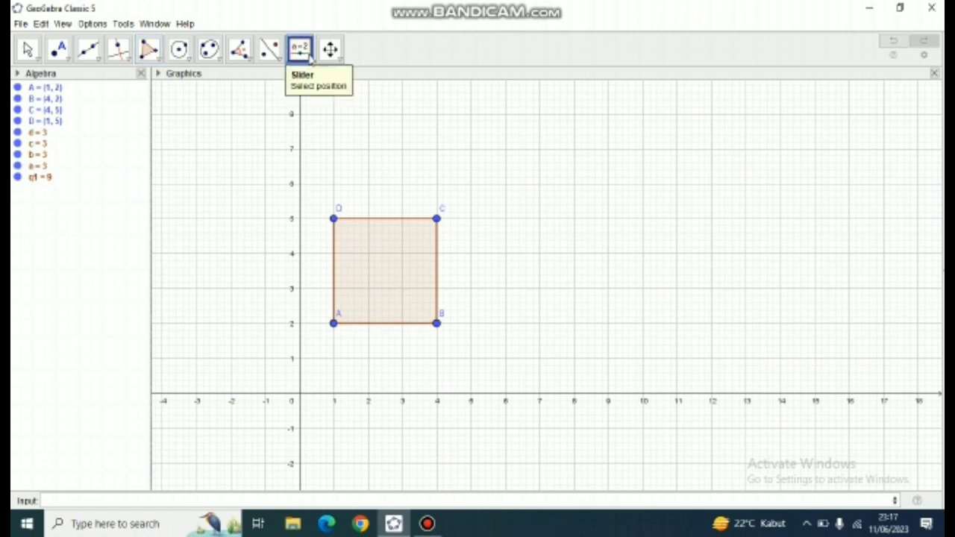
left_click(307, 57)
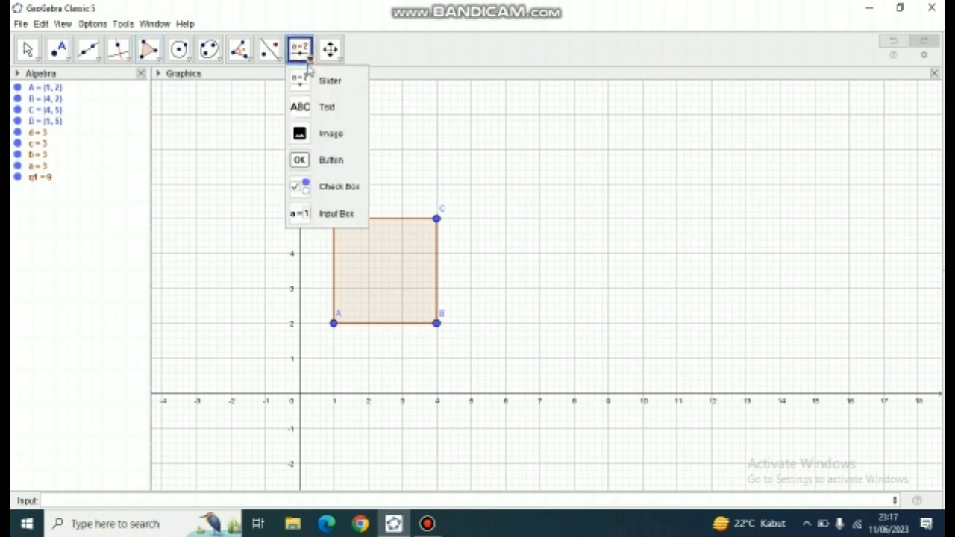
left_click(623, 117)
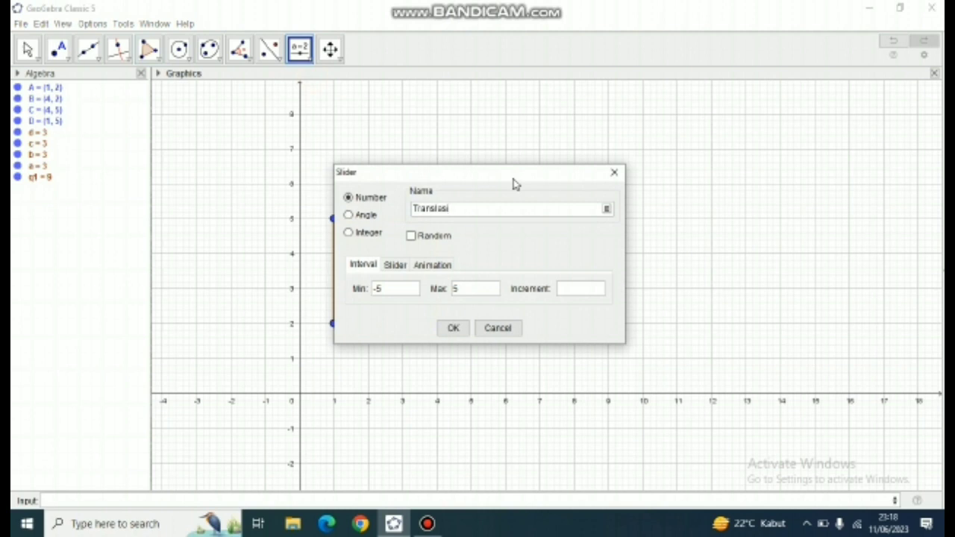
left_click(453, 328)
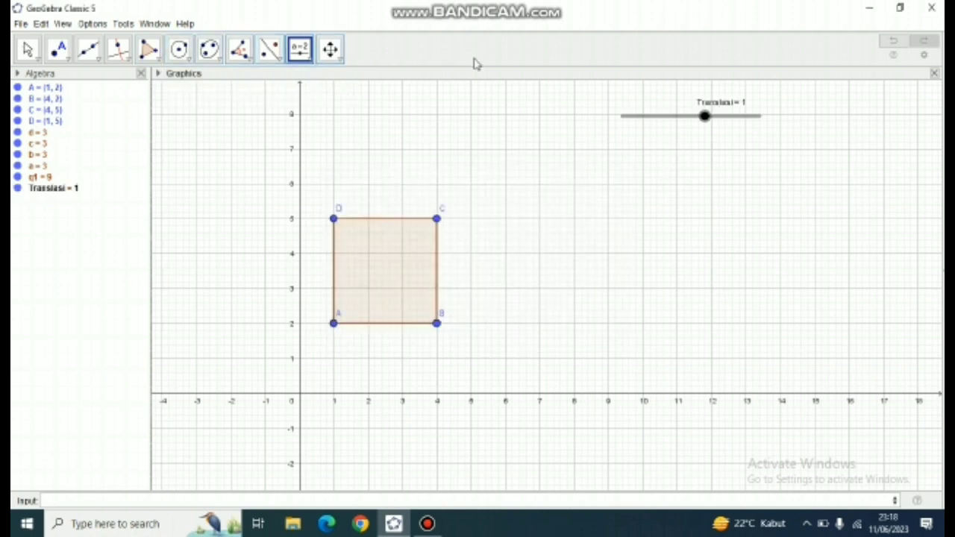
- Create a segment of length Translasi starting at about (9.68, 5.94), and set the Translasi slider to 2.5
left_click(94, 56)
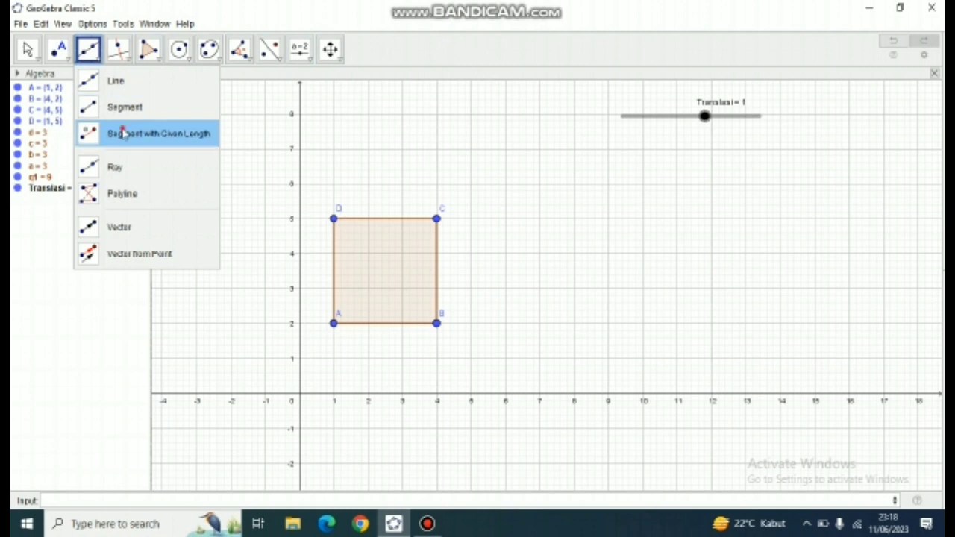
left_click(123, 133)
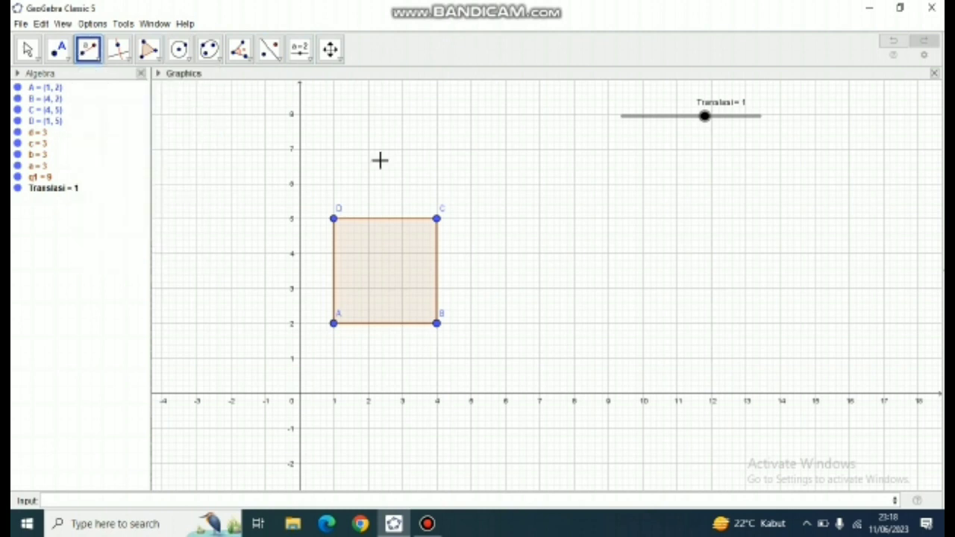
left_click(631, 185)
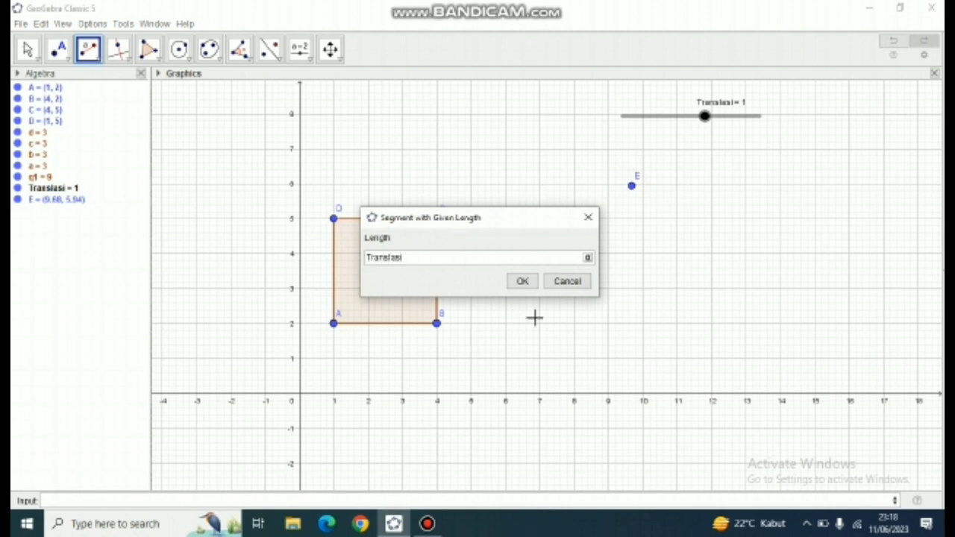
left_click(525, 282)
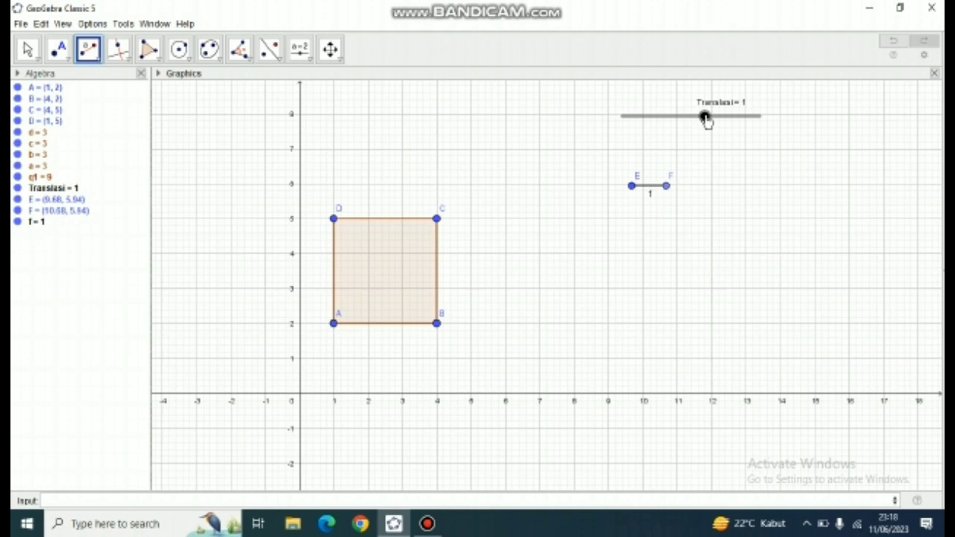
left_click_drag(706, 121, 727, 124)
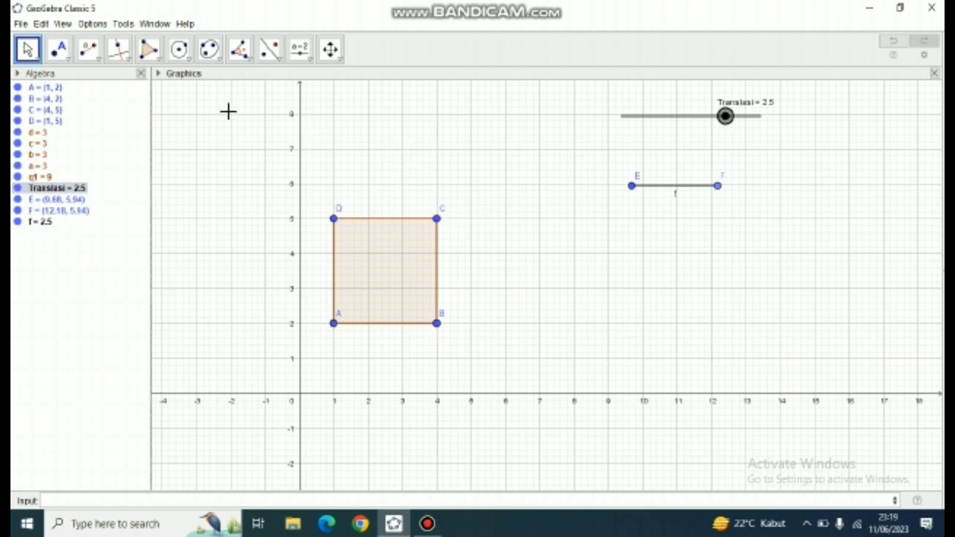
- Create a vector from point E to point F over the segment of length Translasi
left_click(100, 59)
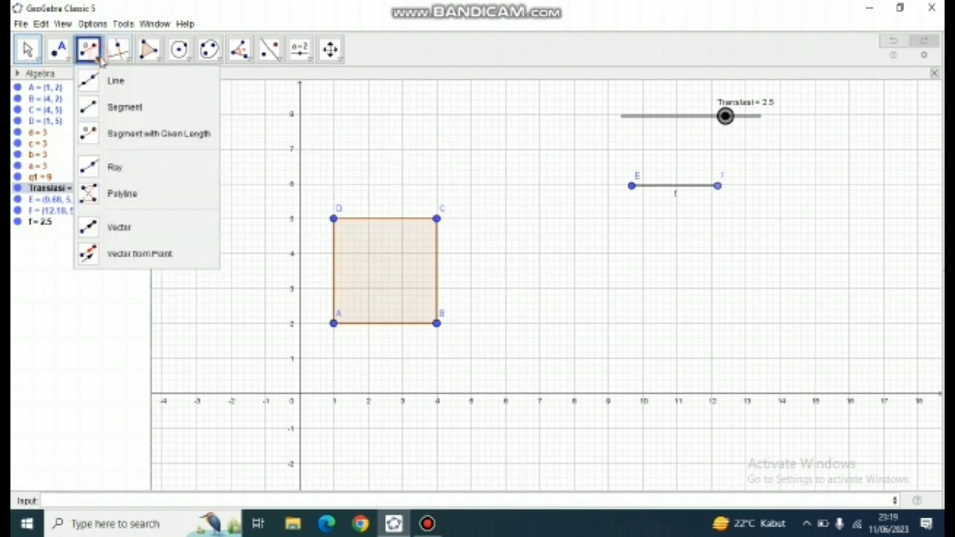
left_click(122, 227)
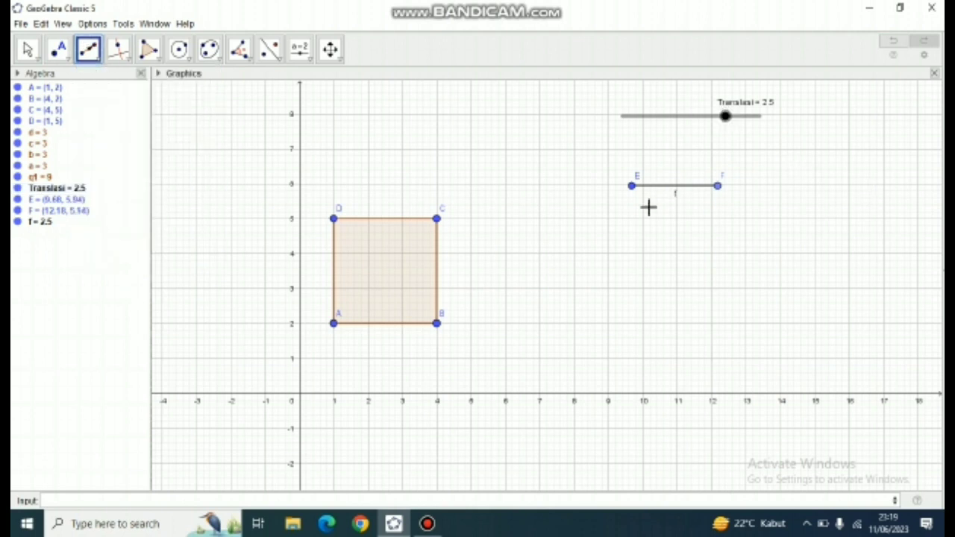
left_click(630, 188)
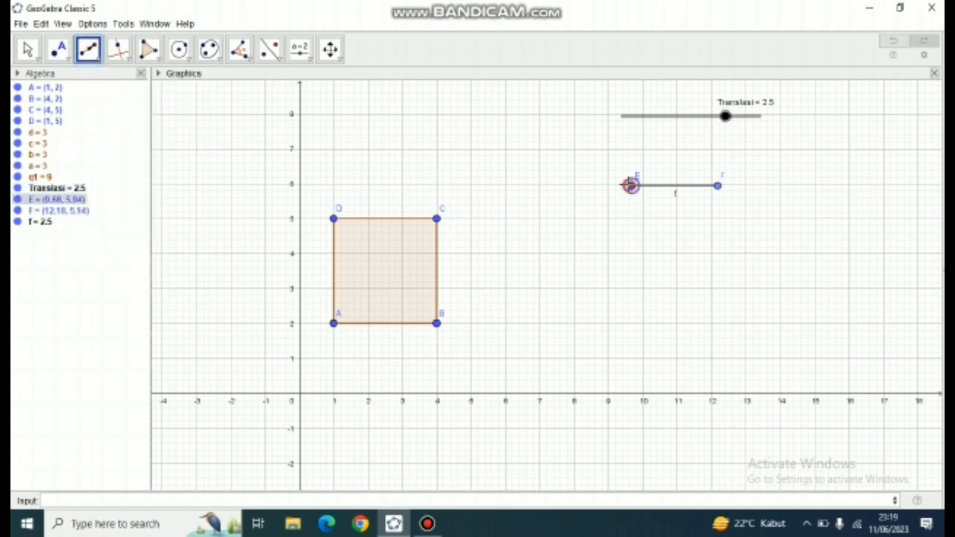
left_click(720, 188)
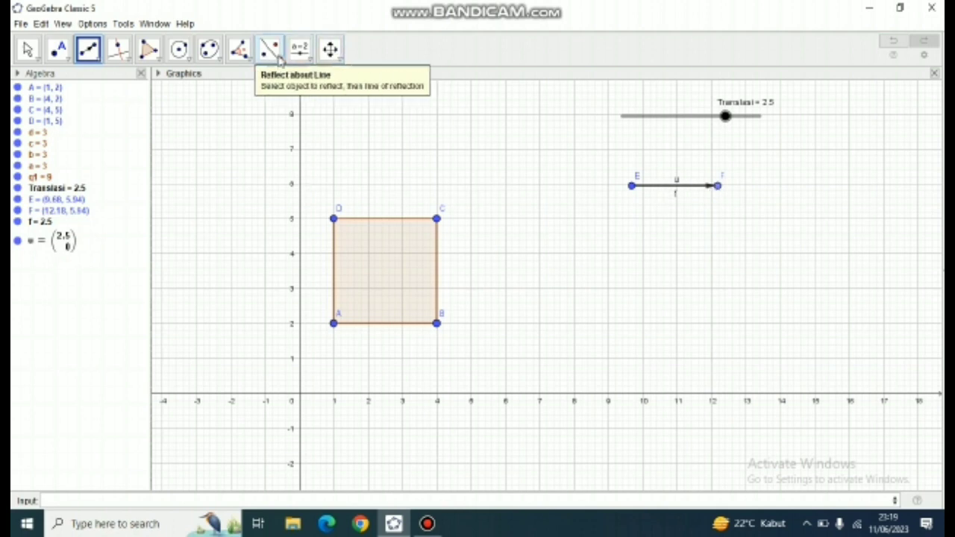
- Translate square ABCD by the vector from E to F using Translate by Vector
left_click(276, 57)
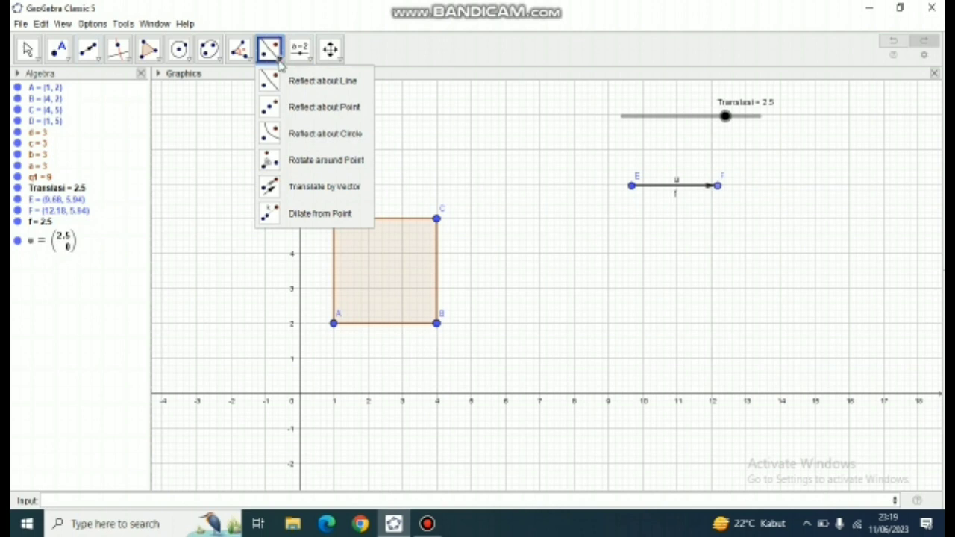
left_click(332, 192)
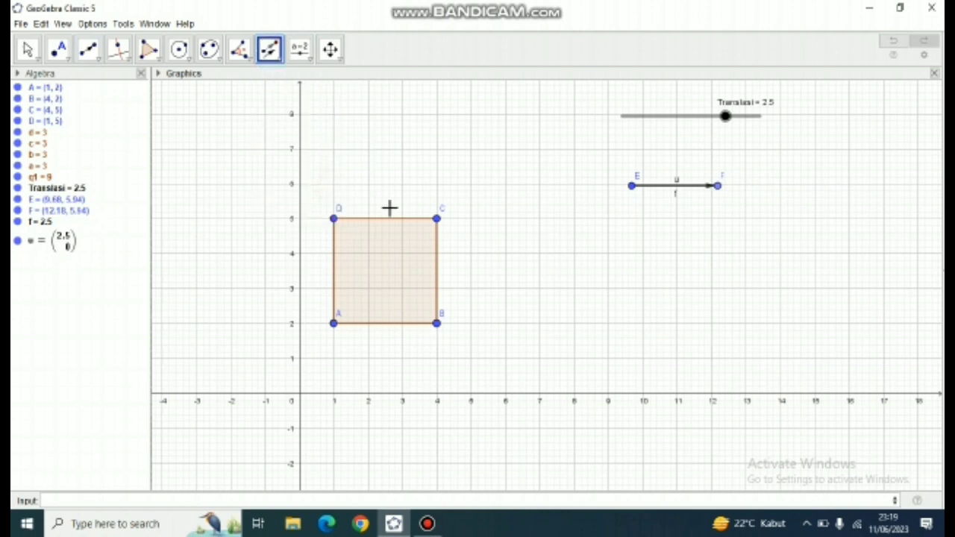
left_click(391, 249)
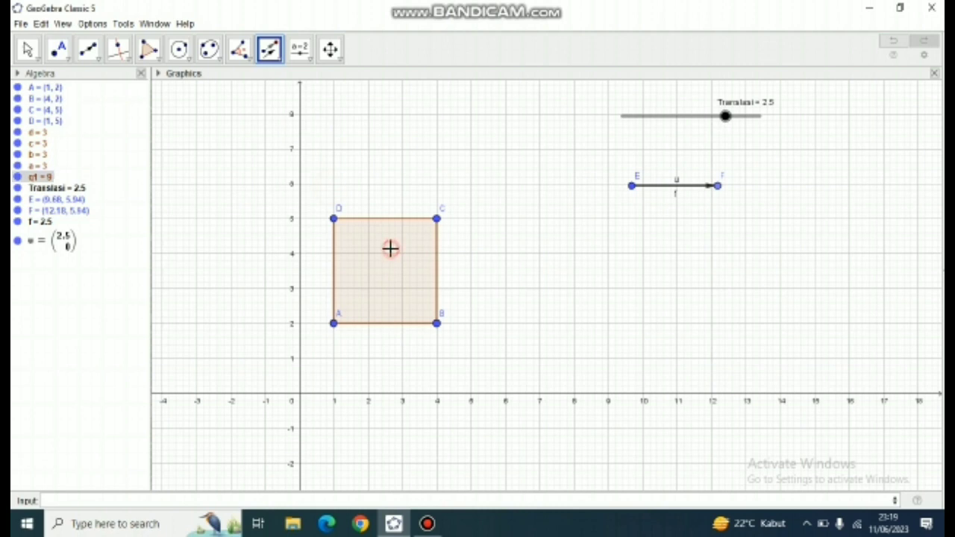
left_click(660, 193)
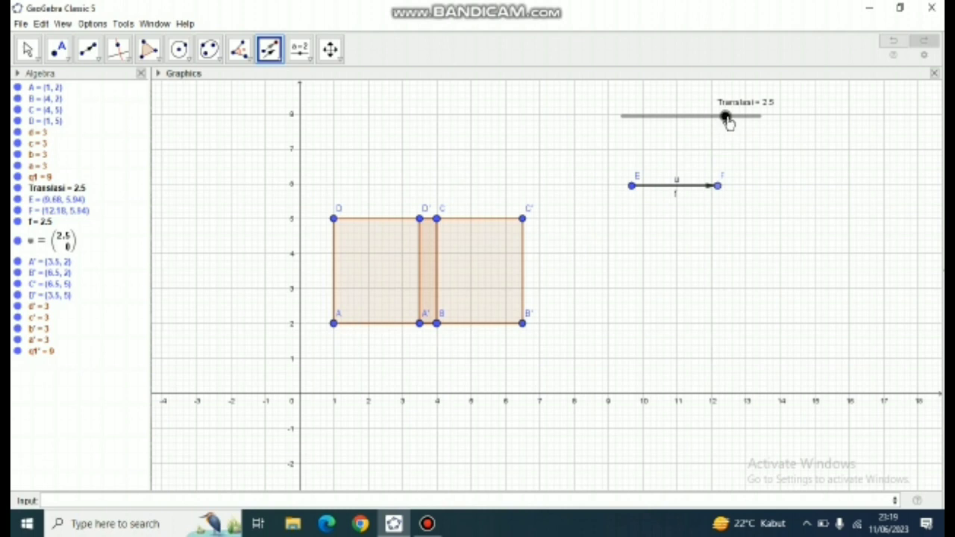
- Test the Translasi slider at 5 and set it to 3.5, and move vector endpoint F to about (12.27, 3.58)
left_click_drag(727, 122, 754, 127)
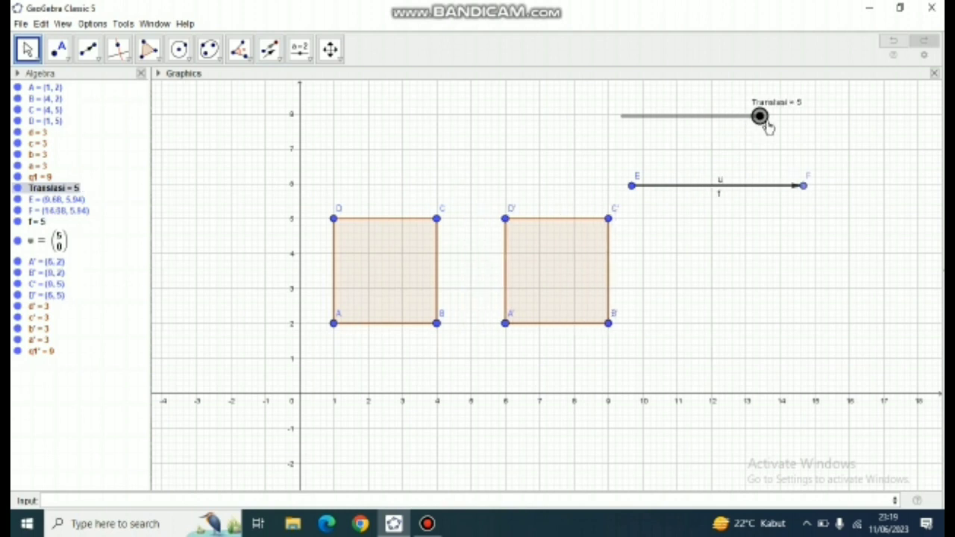
left_click_drag(761, 125, 741, 121)
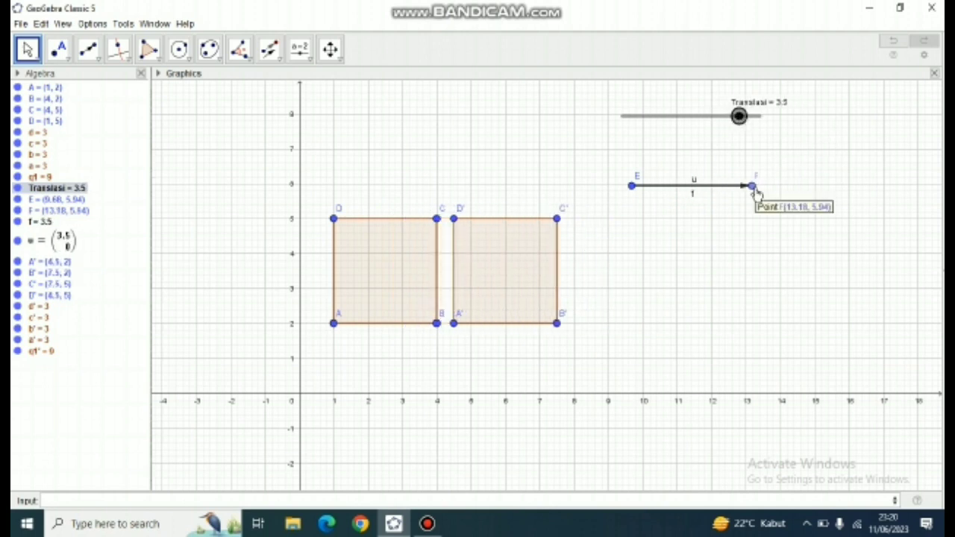
left_click_drag(753, 188, 719, 268)
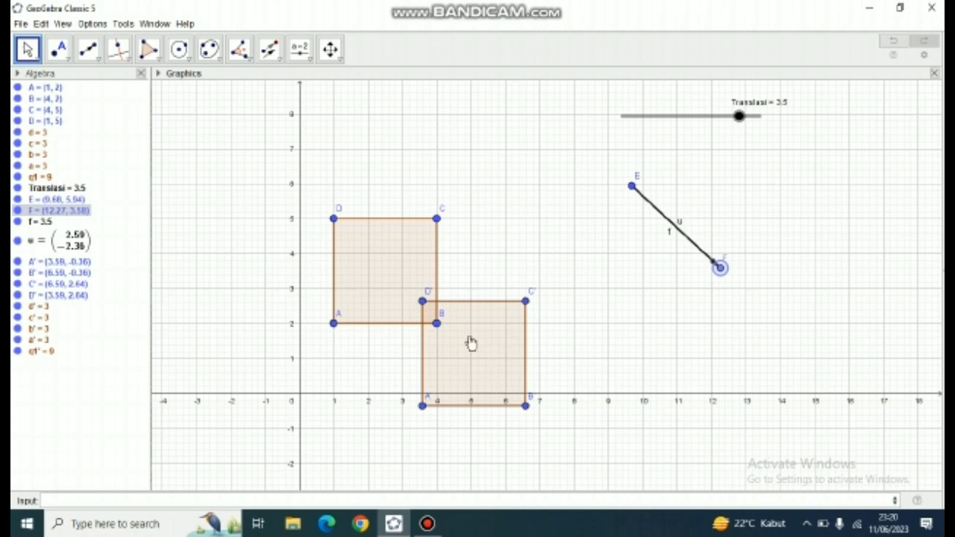
- Connect each vertex of square ABCD to its translated image with segments AA', DD', CC' and BB'
left_click(97, 62)
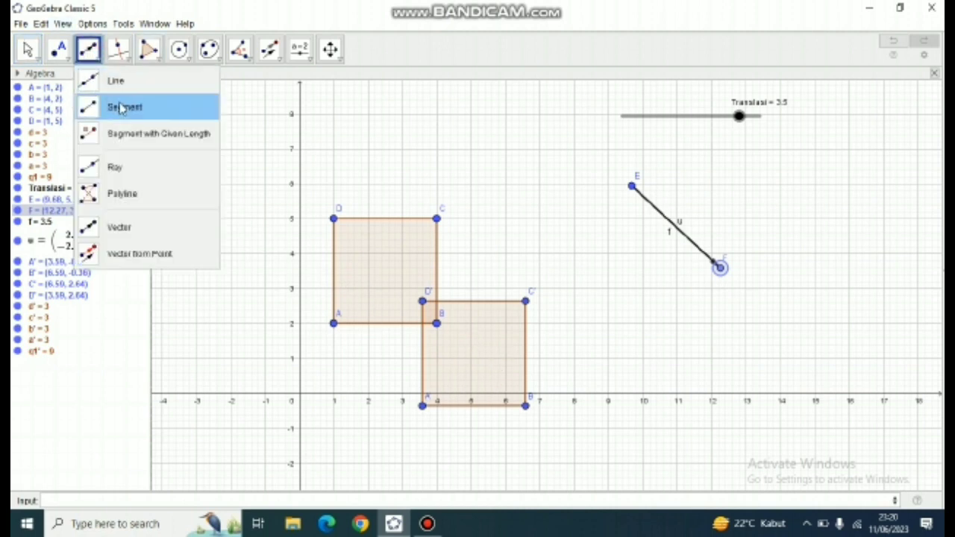
left_click(117, 105)
left_click(334, 324)
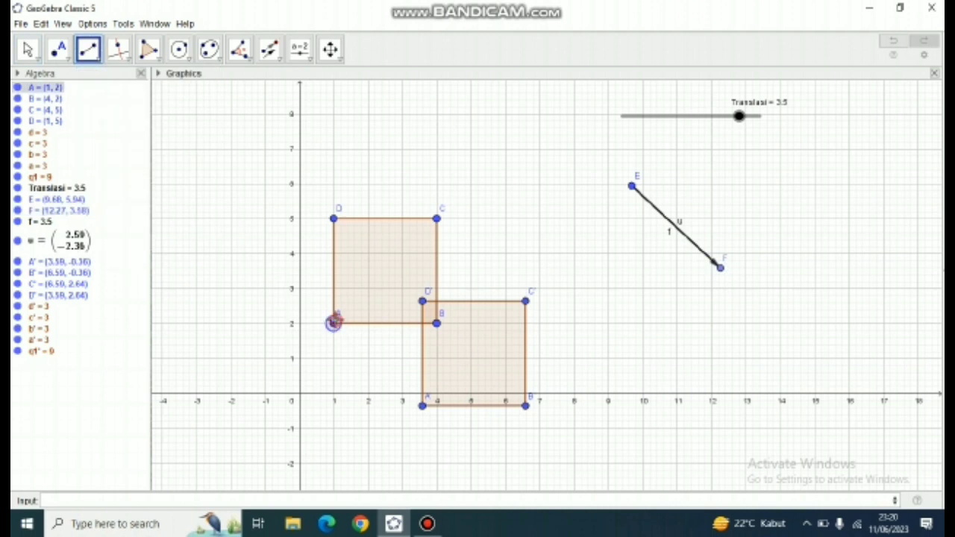
left_click(422, 406)
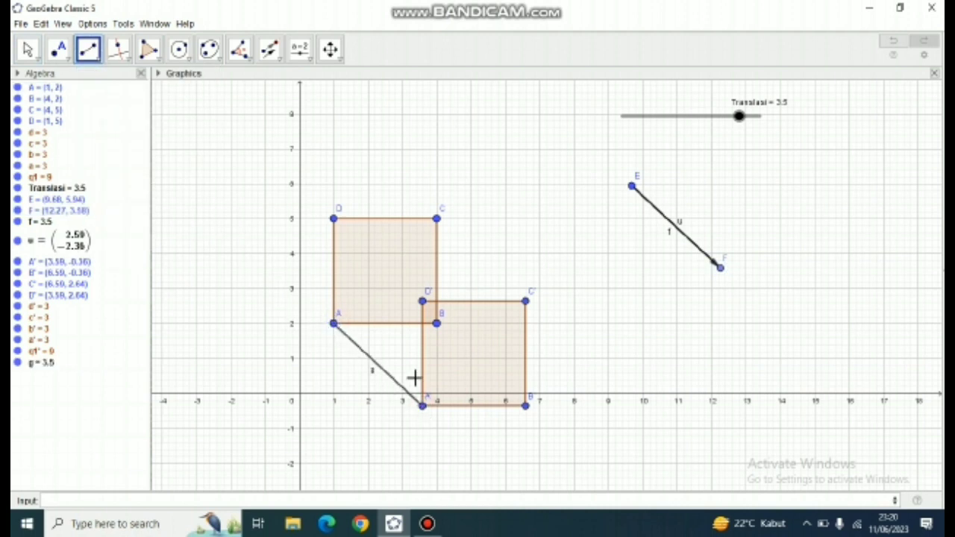
left_click(335, 221)
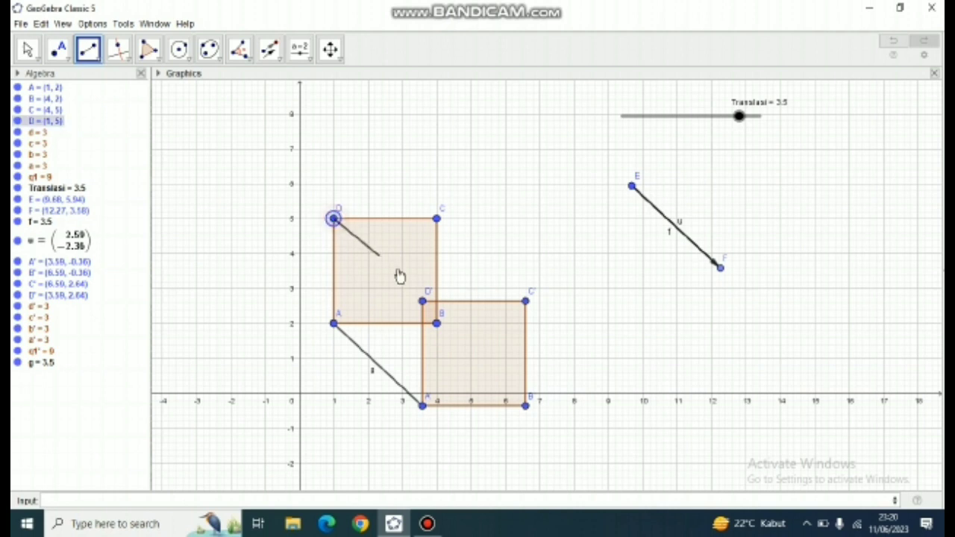
left_click(423, 302)
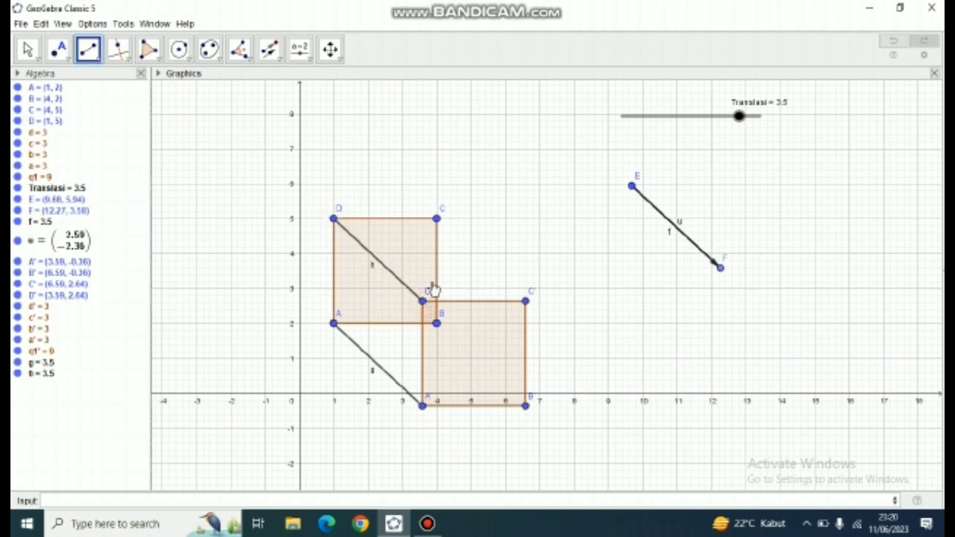
left_click(438, 218)
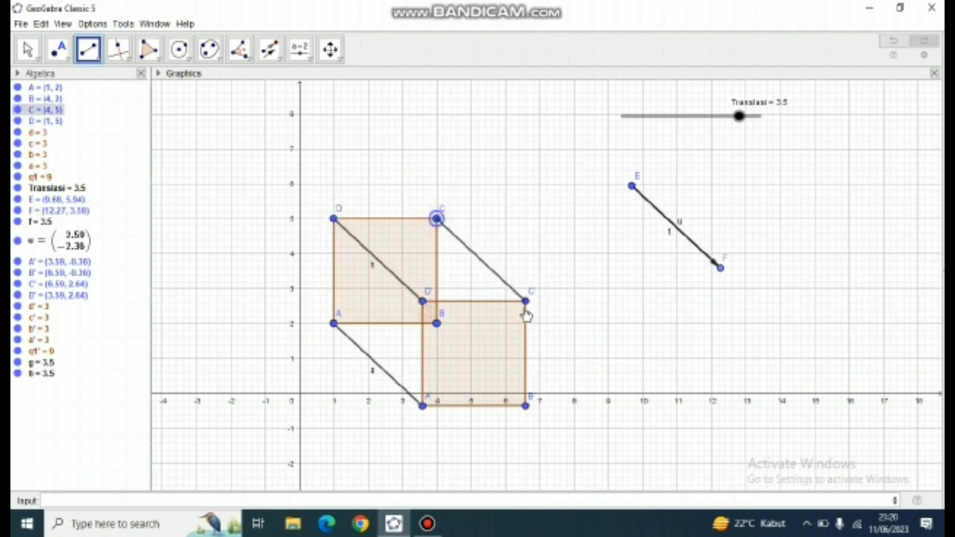
left_click(526, 303)
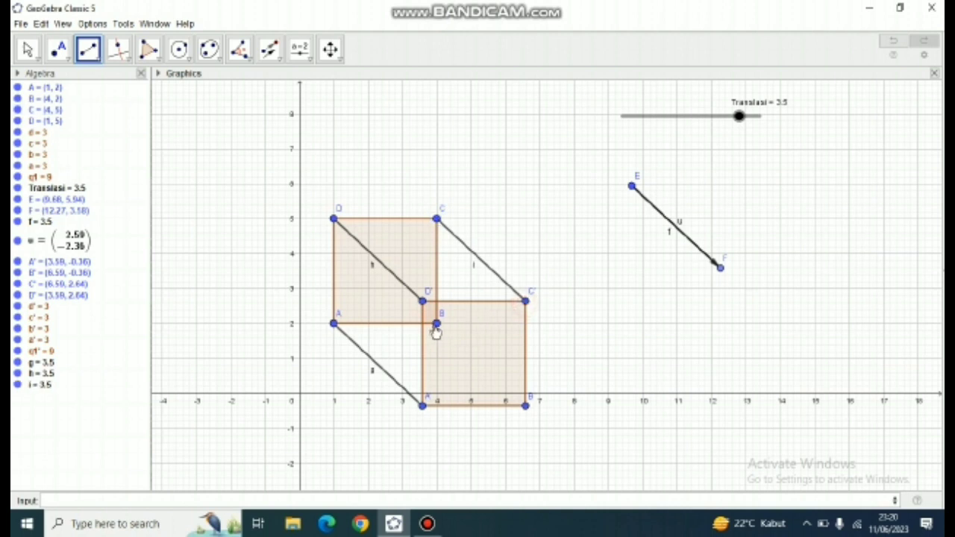
left_click(437, 325)
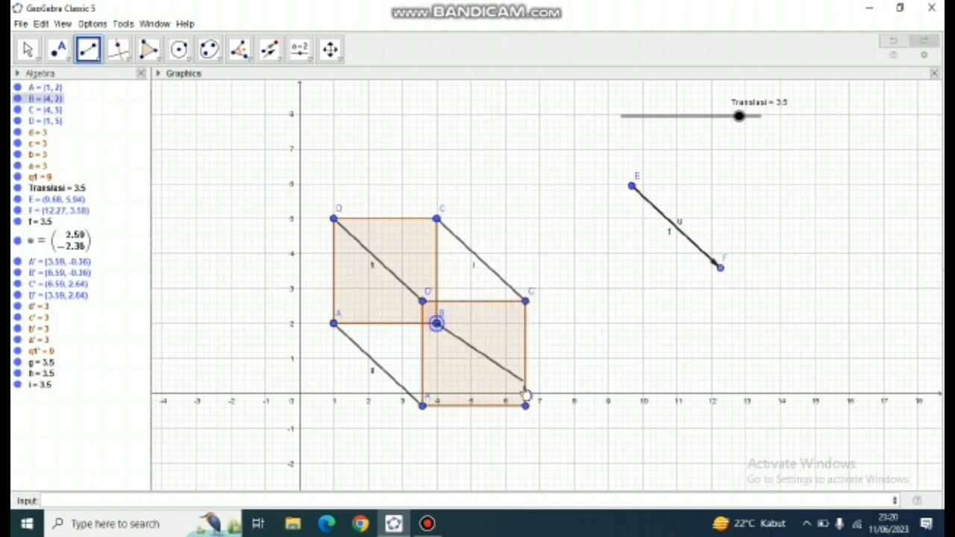
left_click(525, 407)
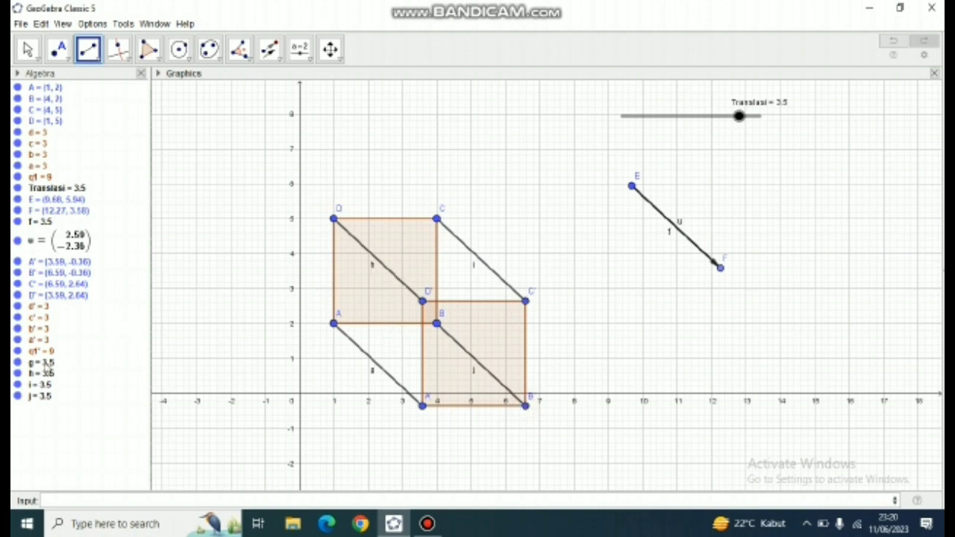
- Hide the labels of the four connecting segments g, h, i and j
right_click(43, 363)
left_click(88, 411)
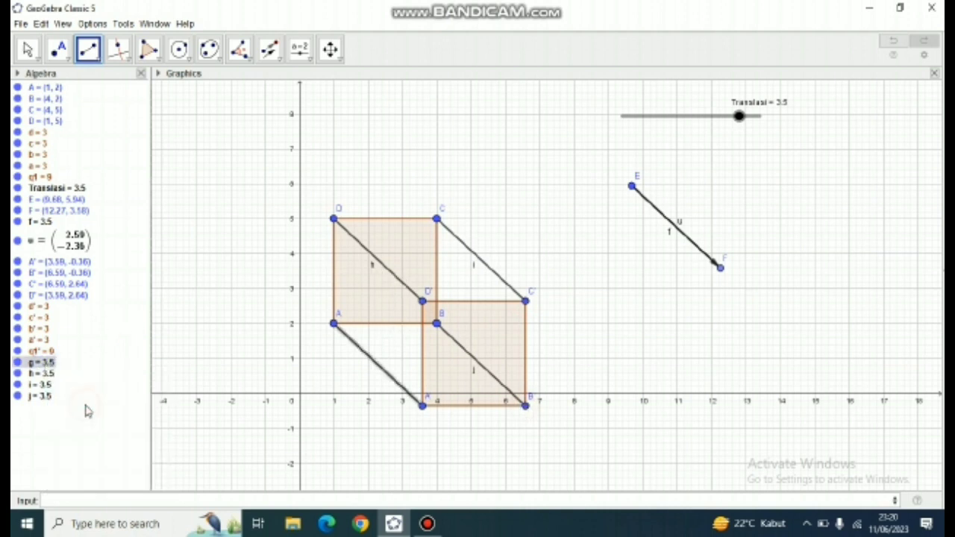
right_click(46, 363)
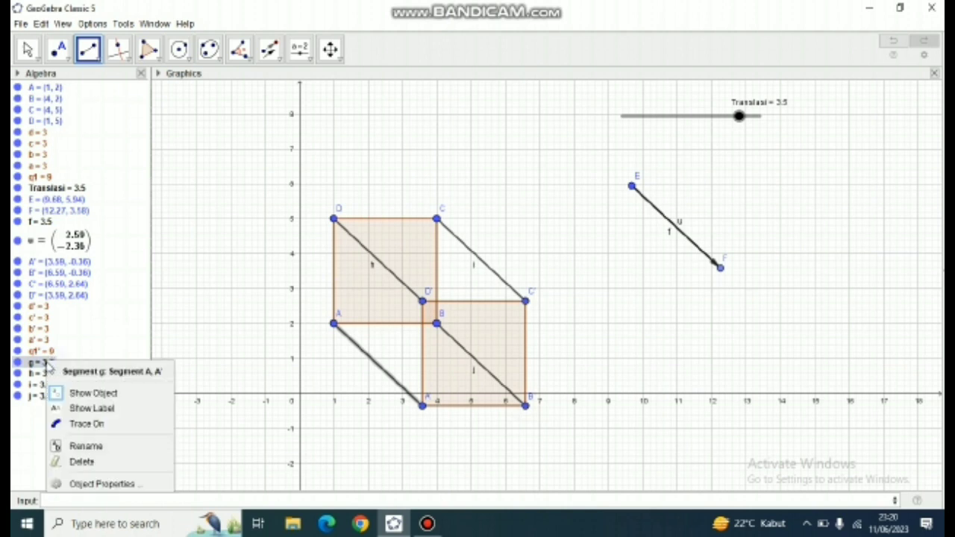
left_click(73, 413)
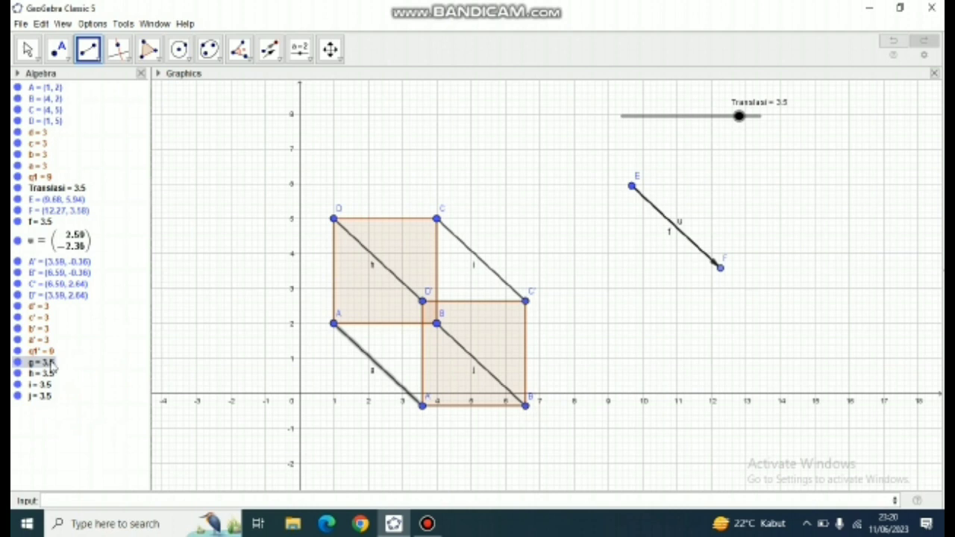
right_click(52, 363)
left_click(81, 410)
right_click(48, 372)
left_click(76, 416)
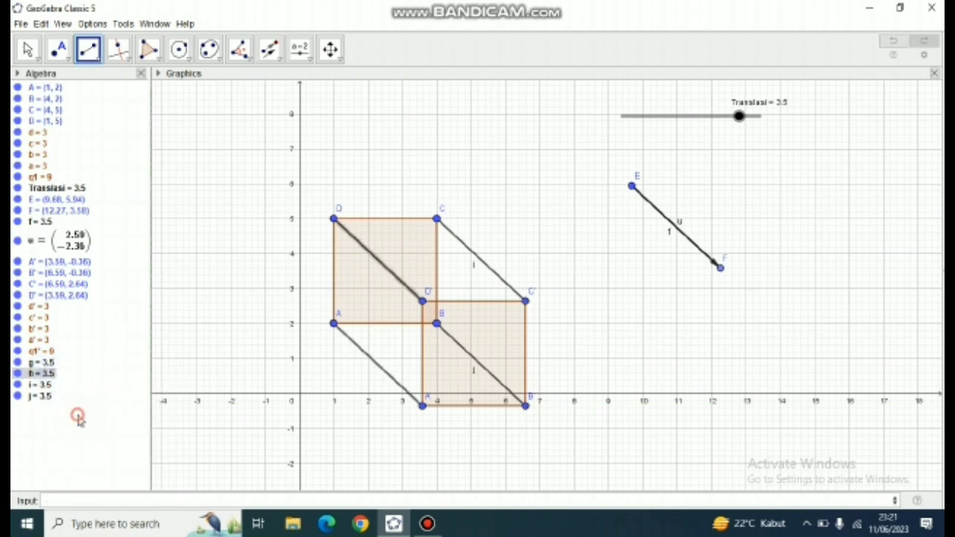
right_click(47, 384)
left_click(81, 430)
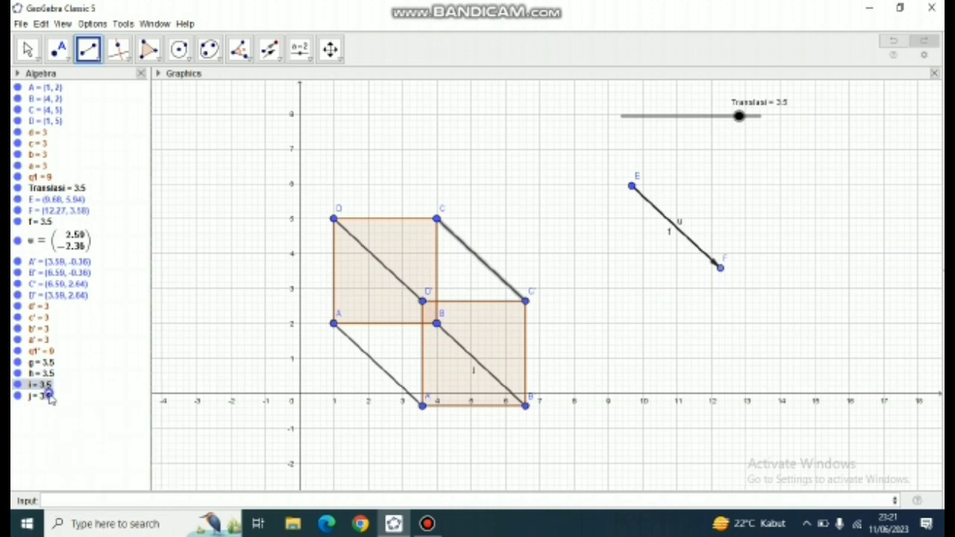
right_click(48, 396)
left_click(81, 441)
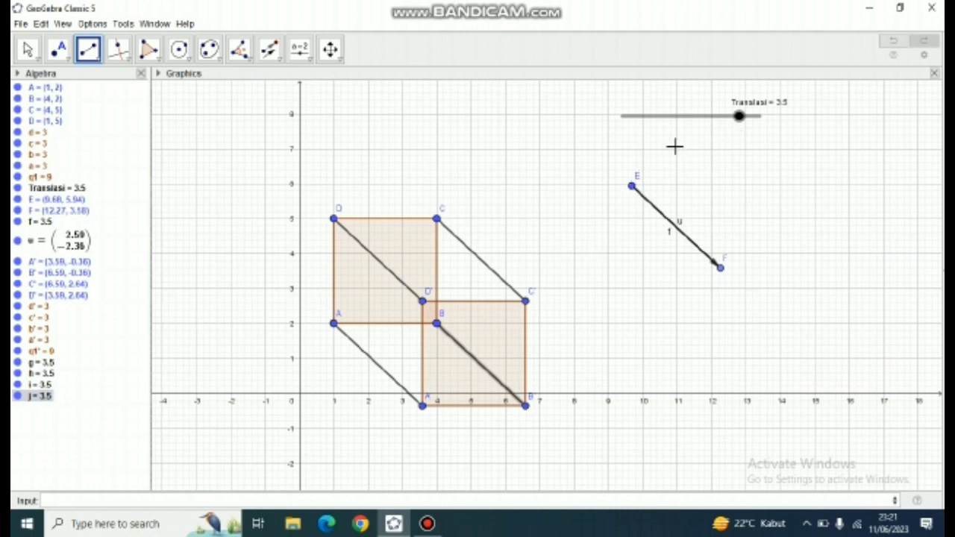
- Turn on the animation of the Translasi slider
key("Escape")
right_click(739, 117)
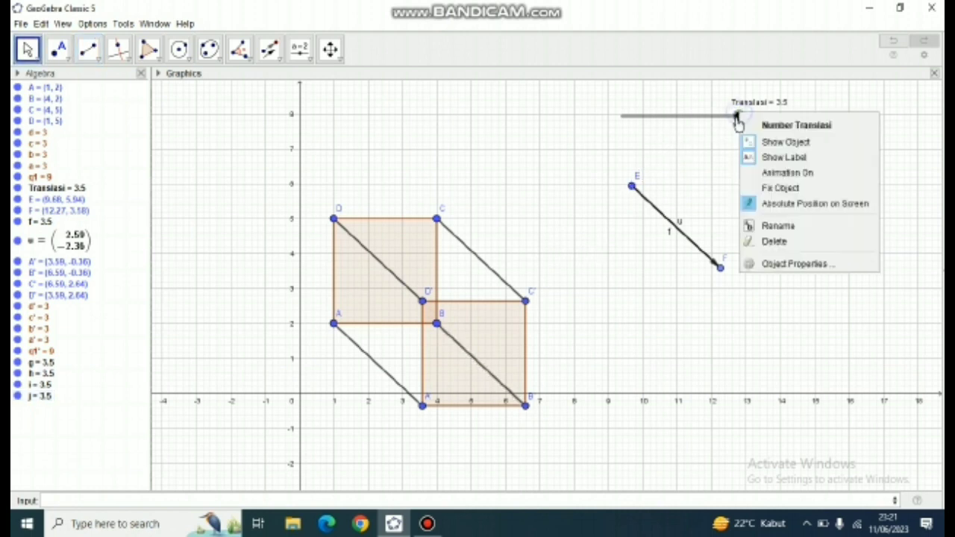
left_click(768, 174)
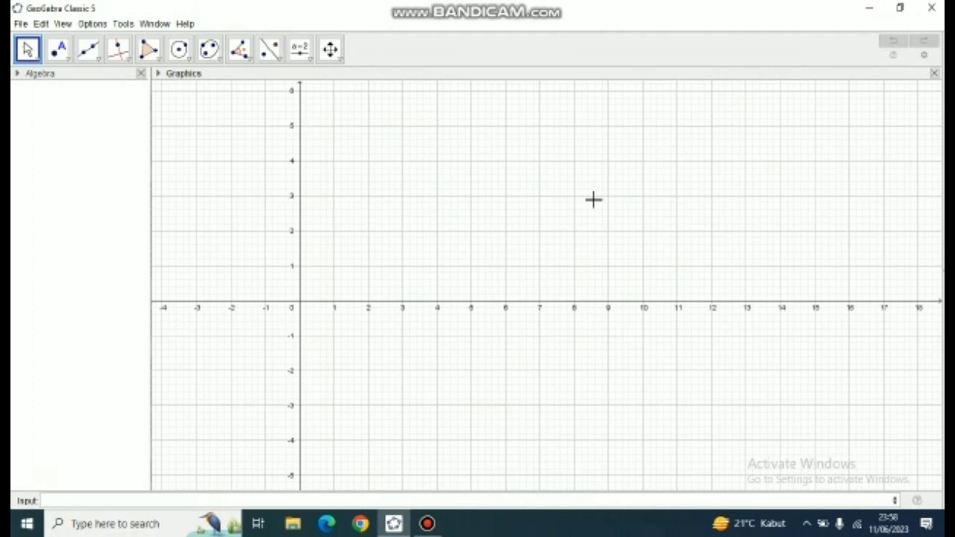
- Create triangle ABC in the empty construction with the Polygon tool through A (6, 4), B (4, 2) and C (8, 2)
left_click_drag(457, 245, 413, 343)
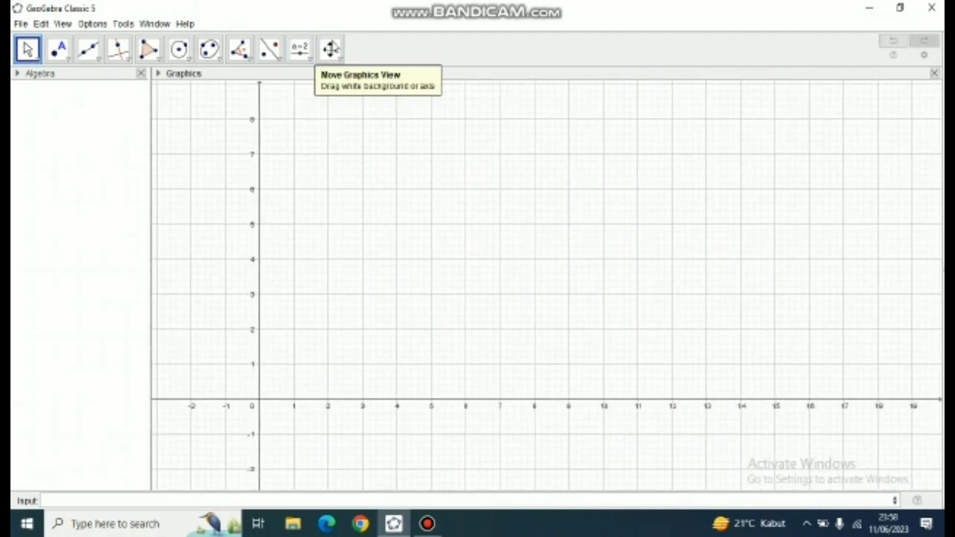
left_click(159, 62)
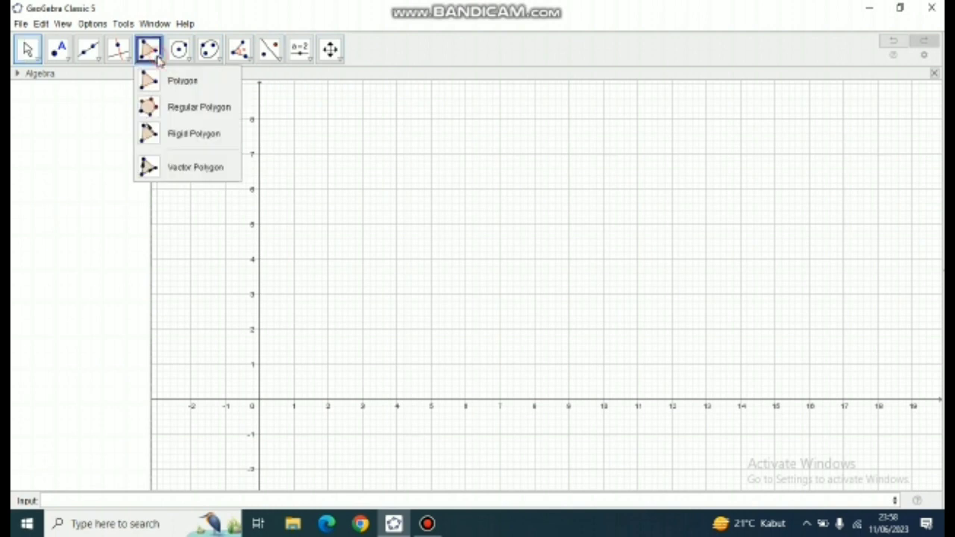
left_click(173, 84)
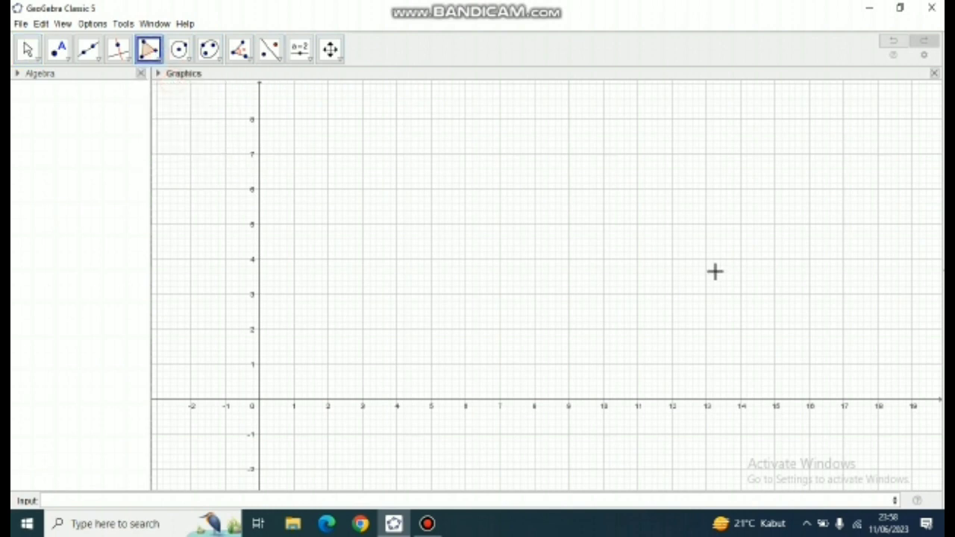
left_click(466, 259)
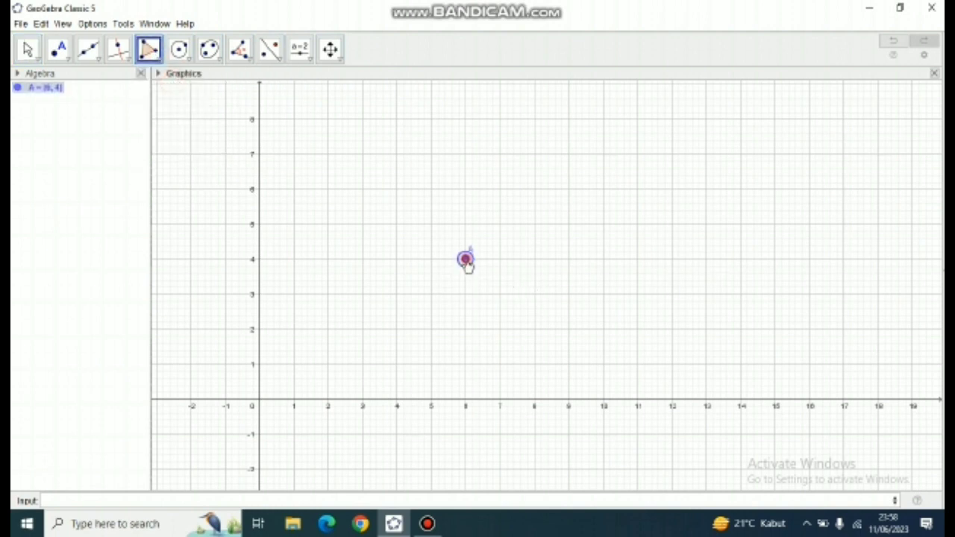
left_click(399, 329)
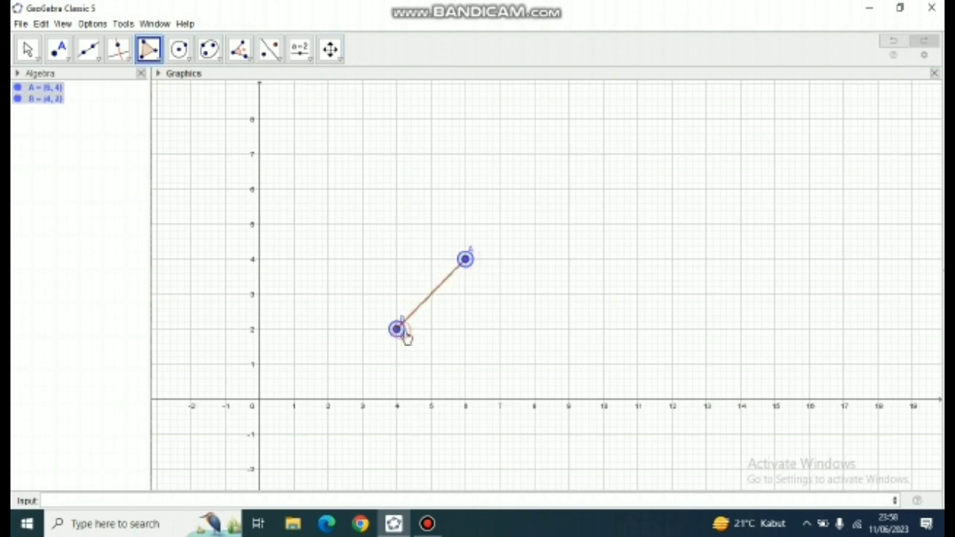
left_click(534, 329)
left_click(465, 259)
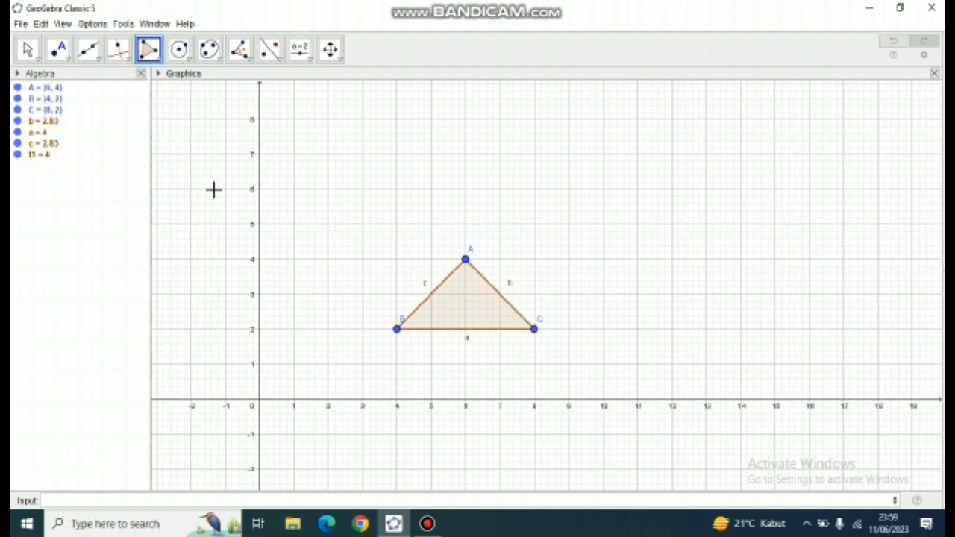
- Hide the labels of triangle ABC's three sides a, b and c
right_click(41, 128)
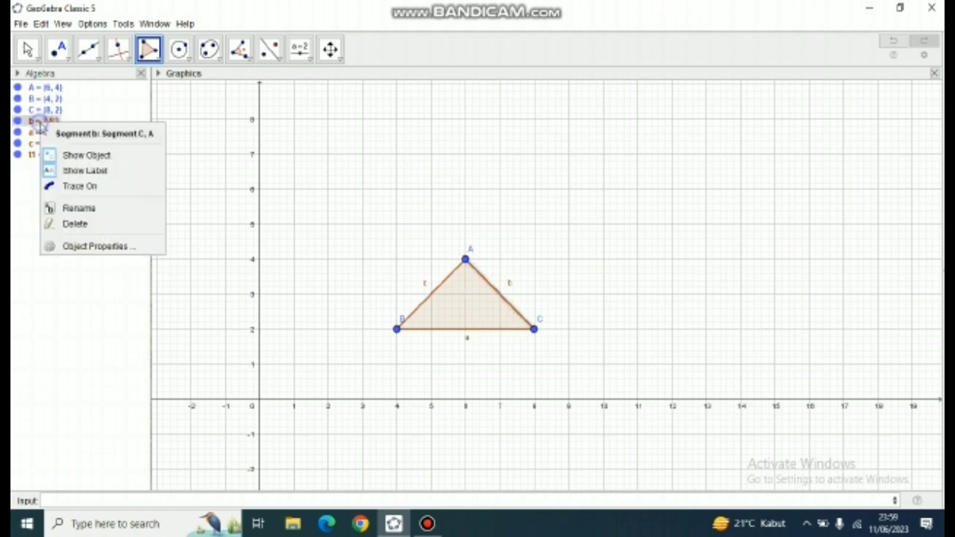
left_click(52, 172)
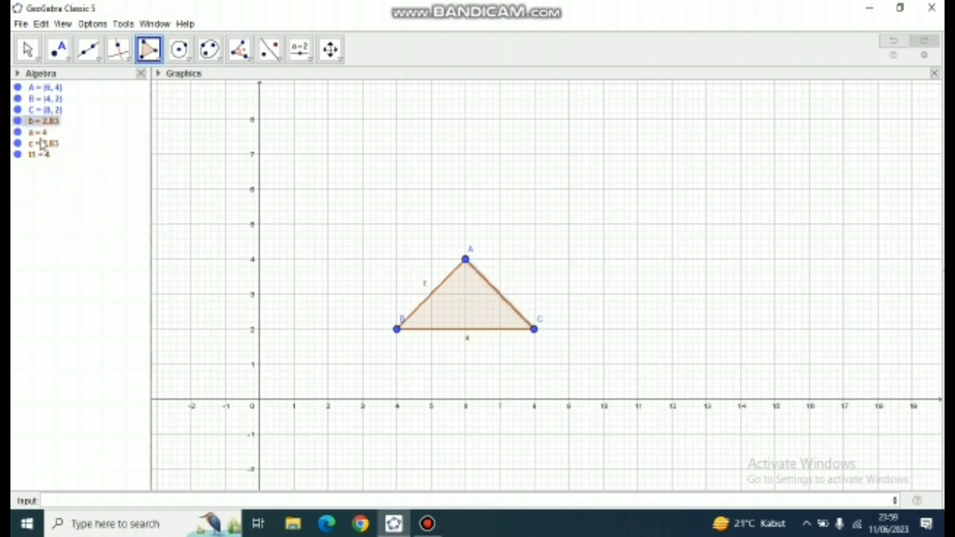
right_click(39, 133)
left_click(54, 183)
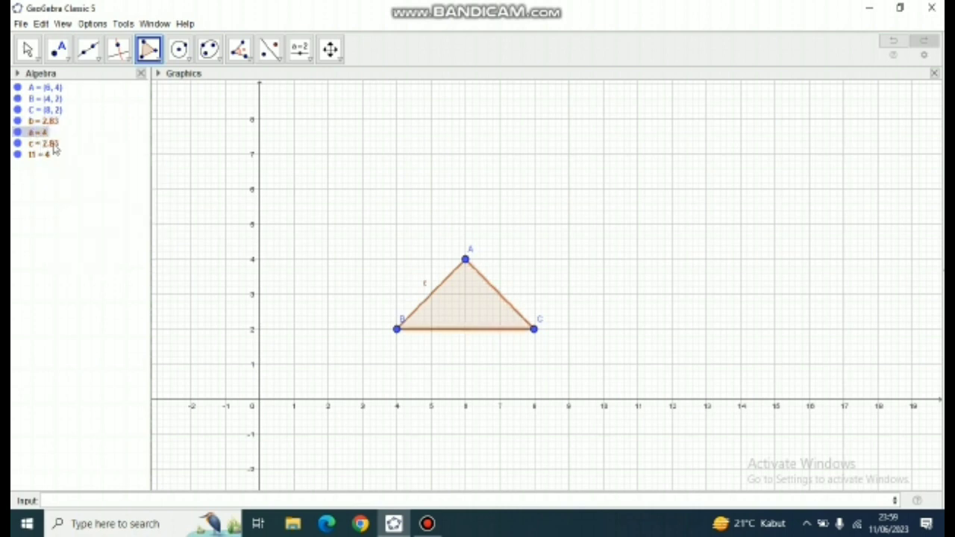
right_click(52, 145)
left_click(71, 187)
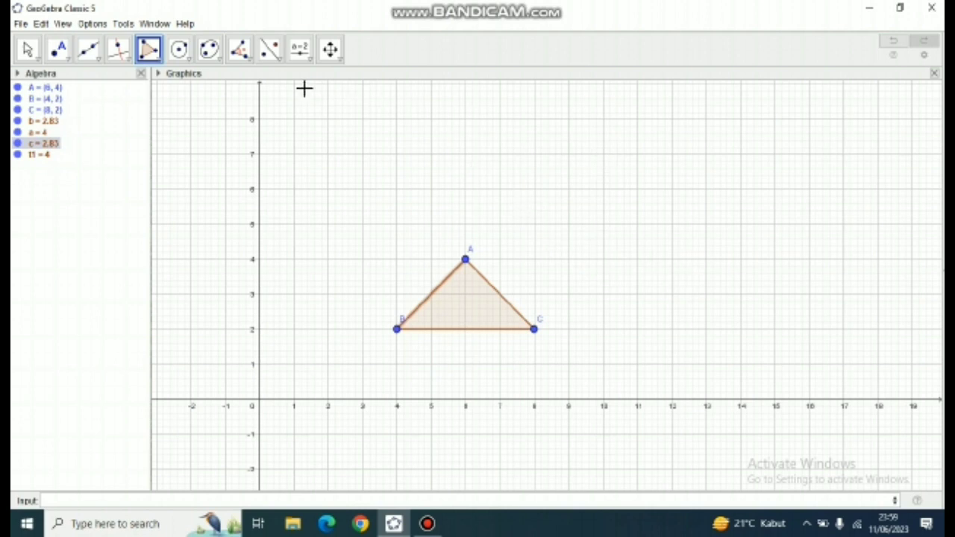
- Create a number slider named Dilatasi with a range of -5 to 5, placed at about (11, 8) above the triangle
left_click(303, 56)
left_click(321, 79)
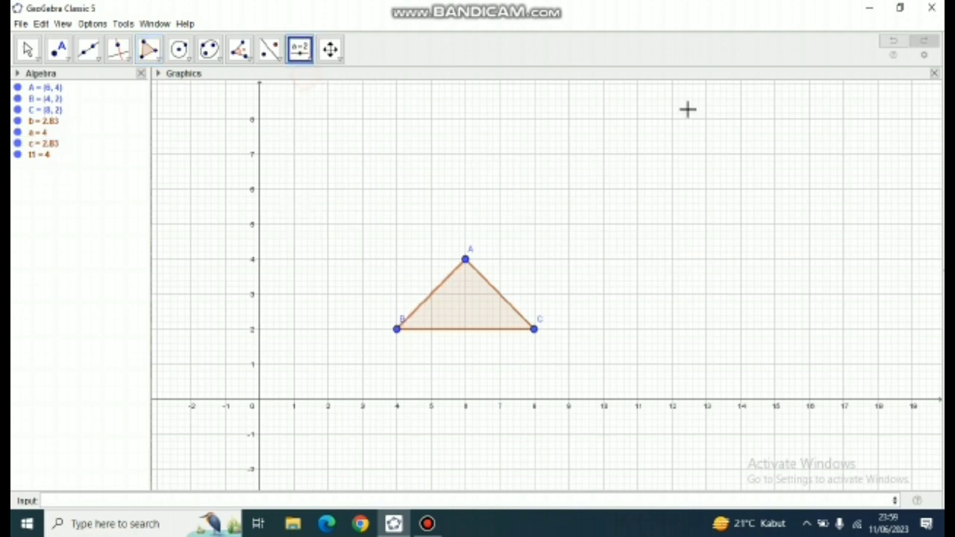
left_click(638, 120)
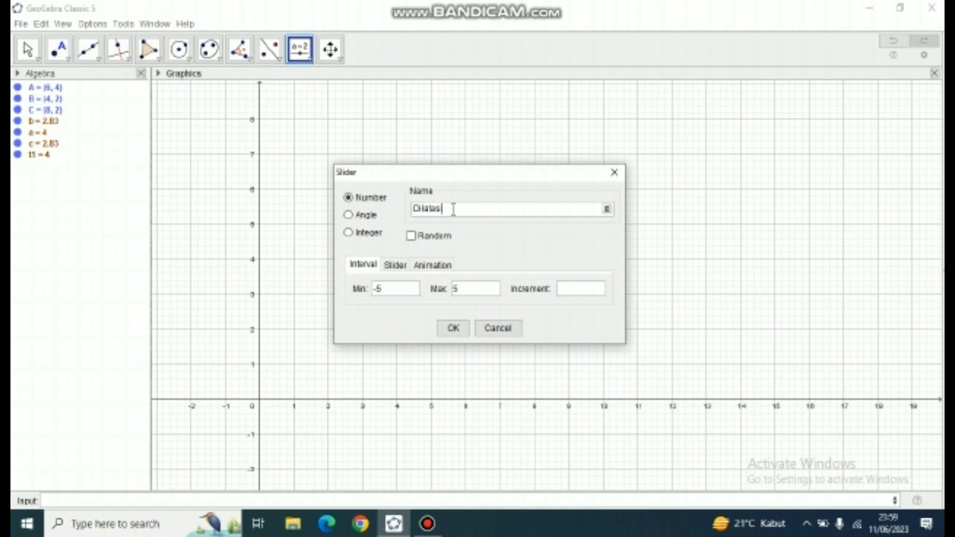
type("Dilatasi")
left_click(453, 329)
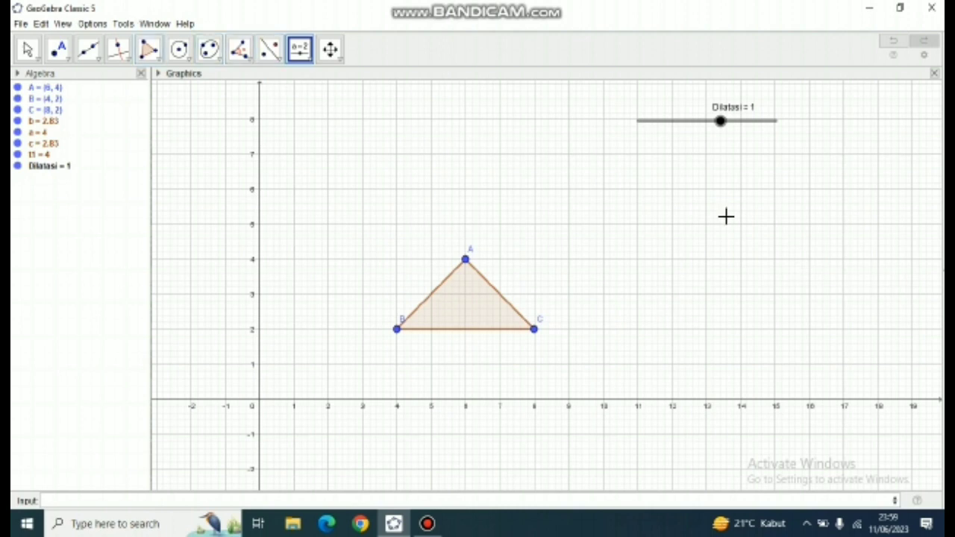
- Place a new point at (12, 3) and rename it PusatDilatasi
left_click(69, 60)
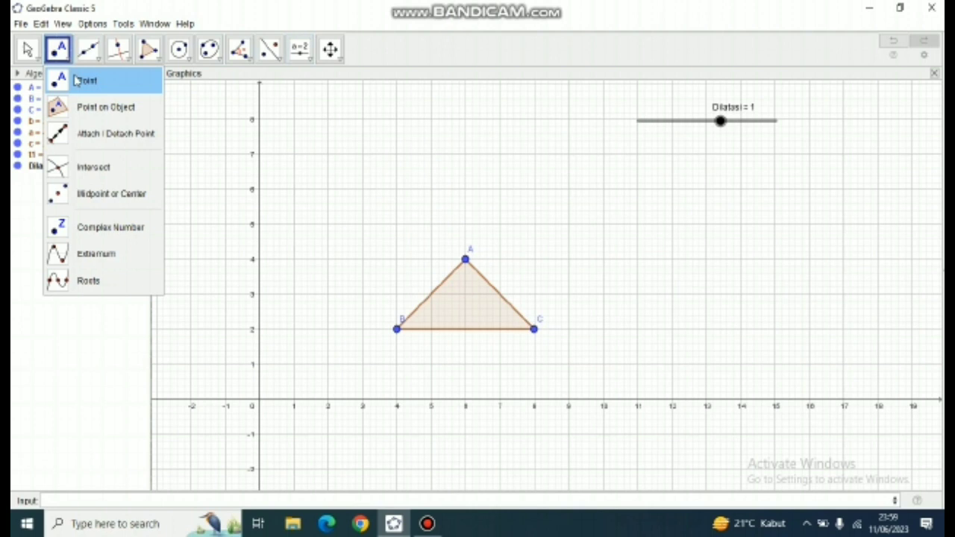
left_click(82, 81)
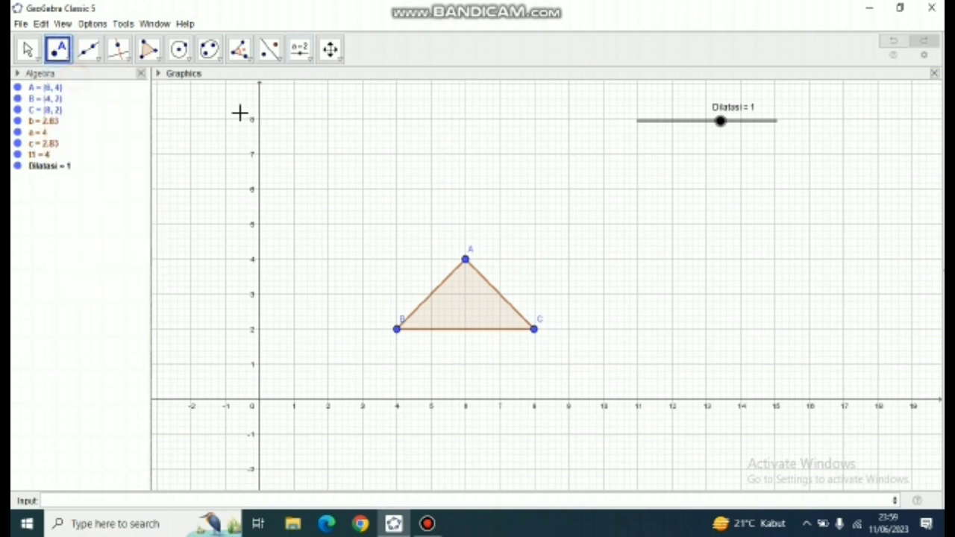
left_click(673, 293)
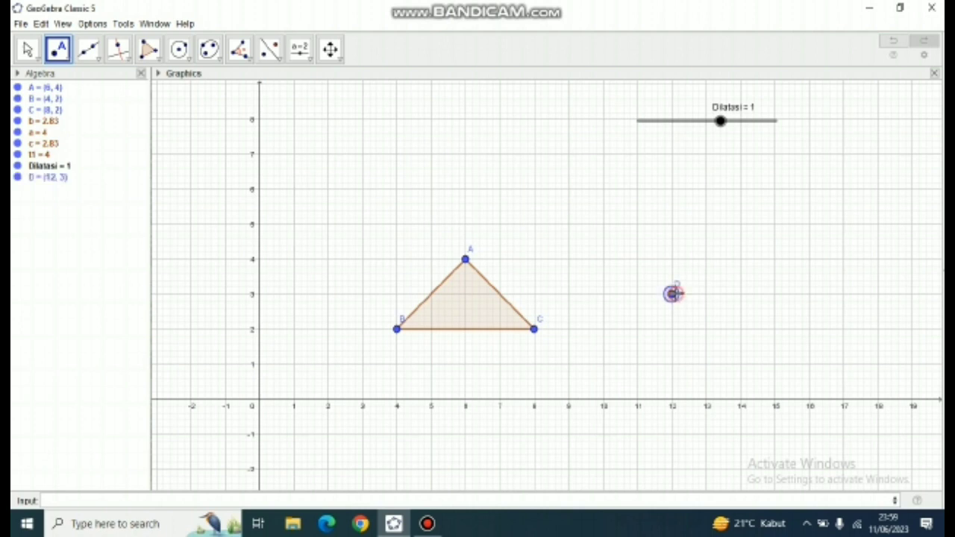
right_click(672, 296)
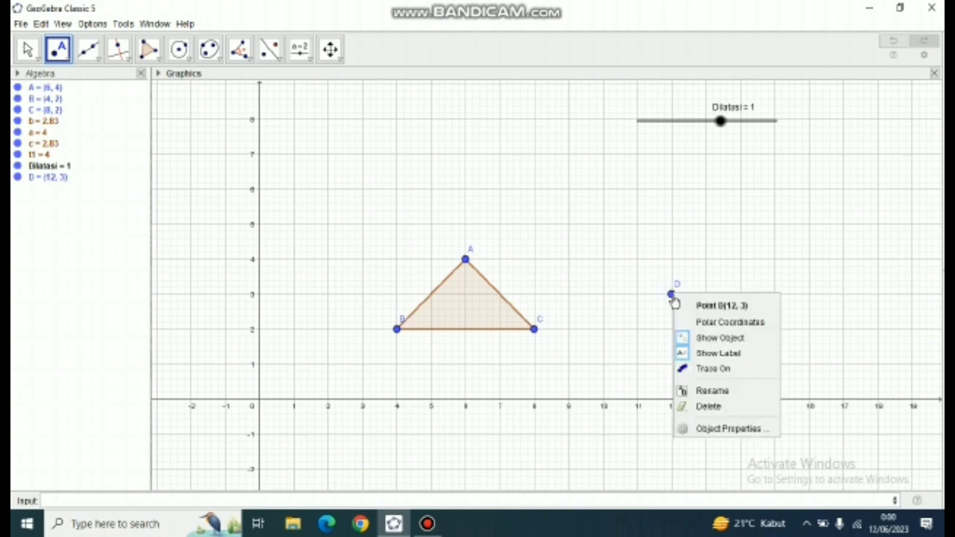
left_click(696, 390)
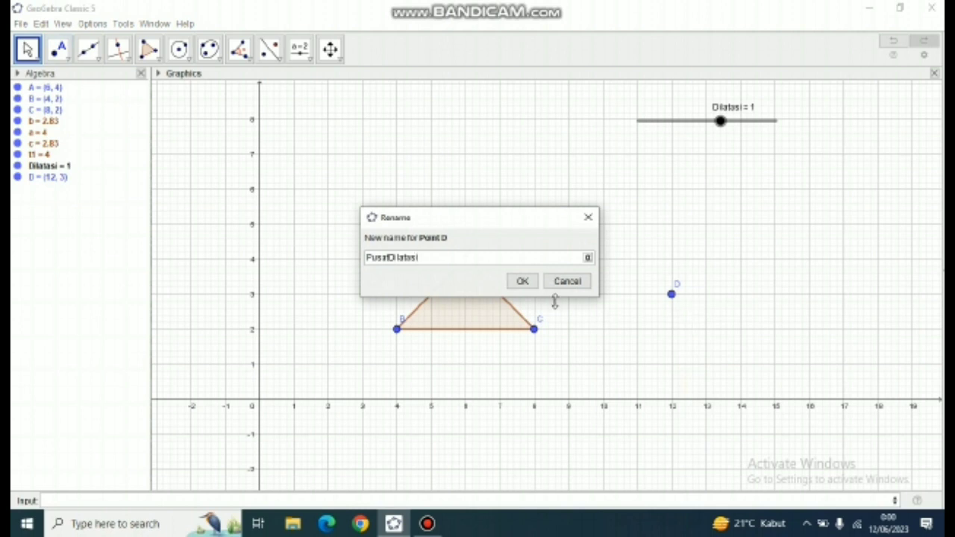
left_click(522, 280)
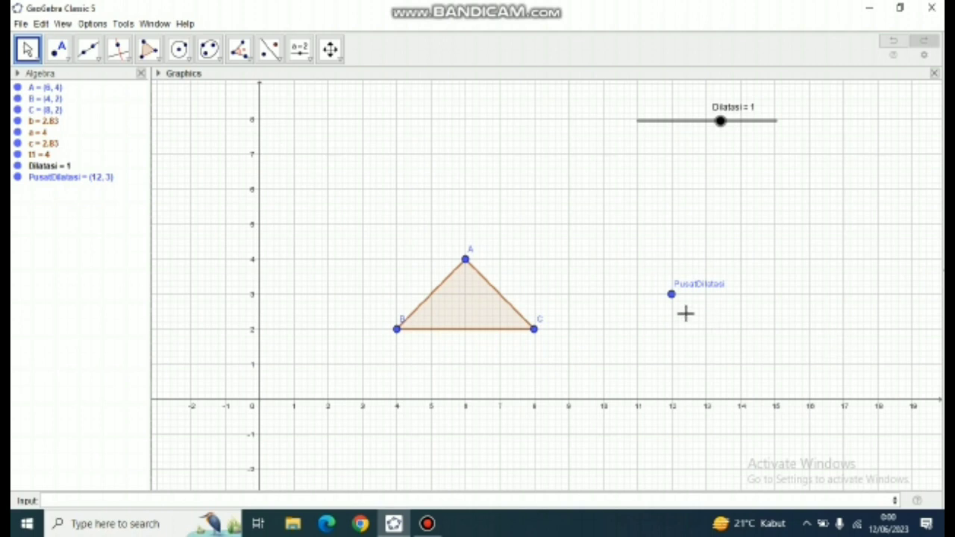
- Draw three rays starting at PusatDilatasi through the triangle's vertices A, C and B
left_click(97, 60)
mouse_move(118, 52)
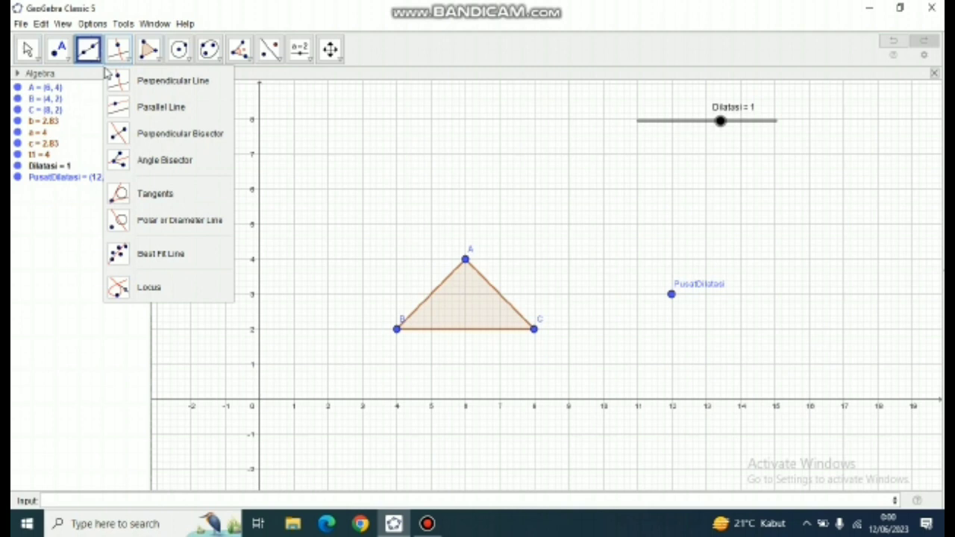
mouse_move(97, 66)
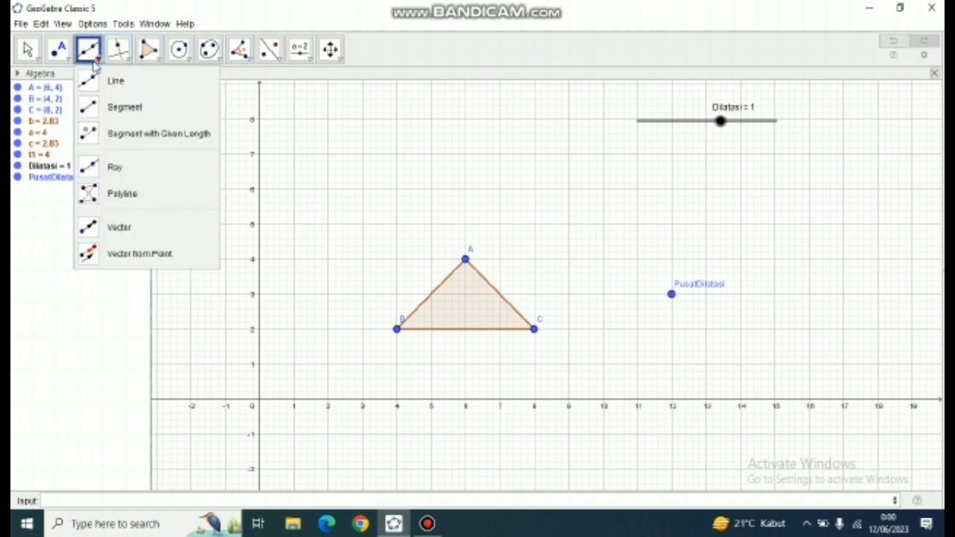
left_click(108, 165)
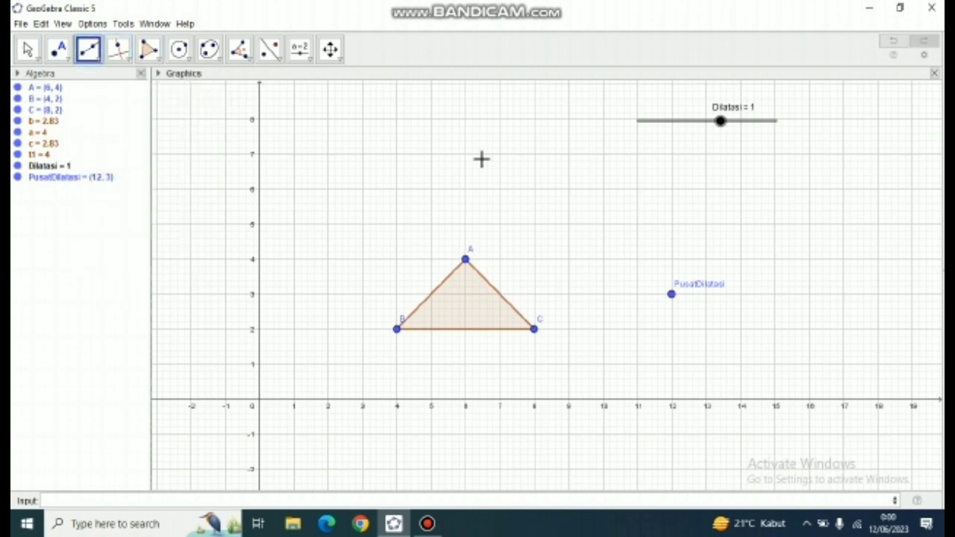
left_click(671, 296)
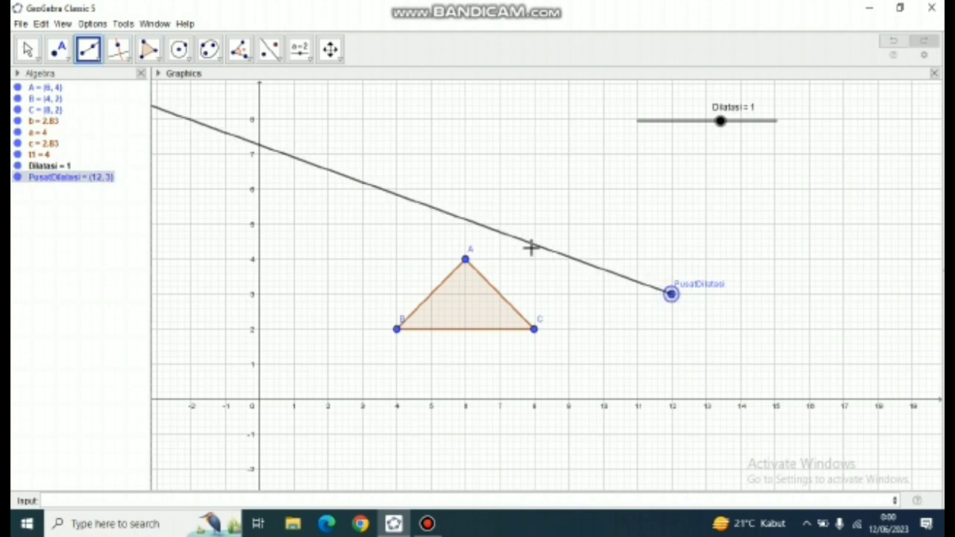
left_click(466, 261)
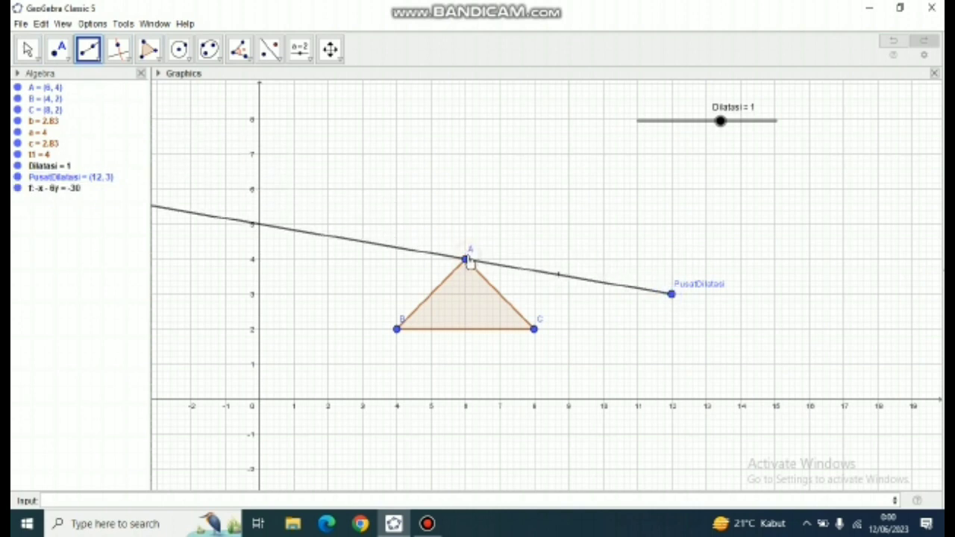
left_click(670, 294)
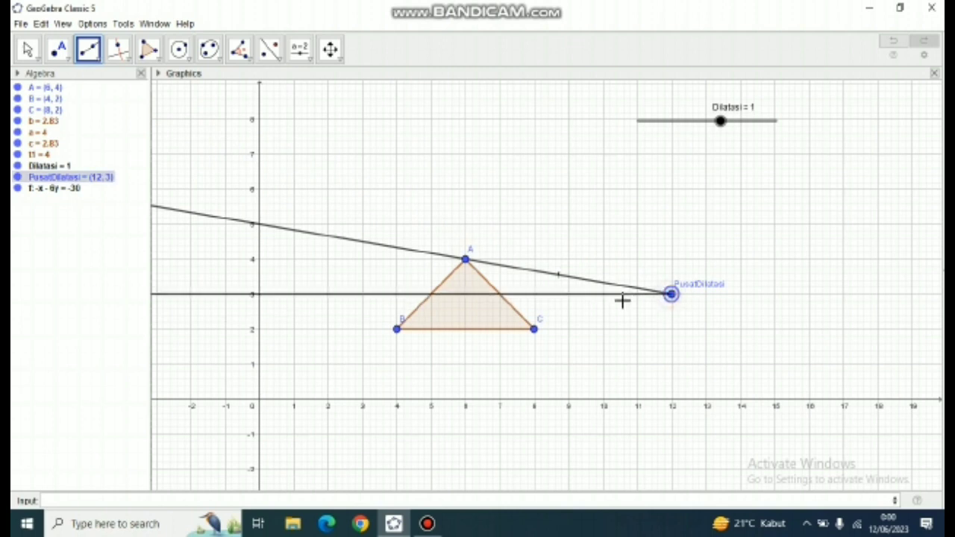
left_click(535, 331)
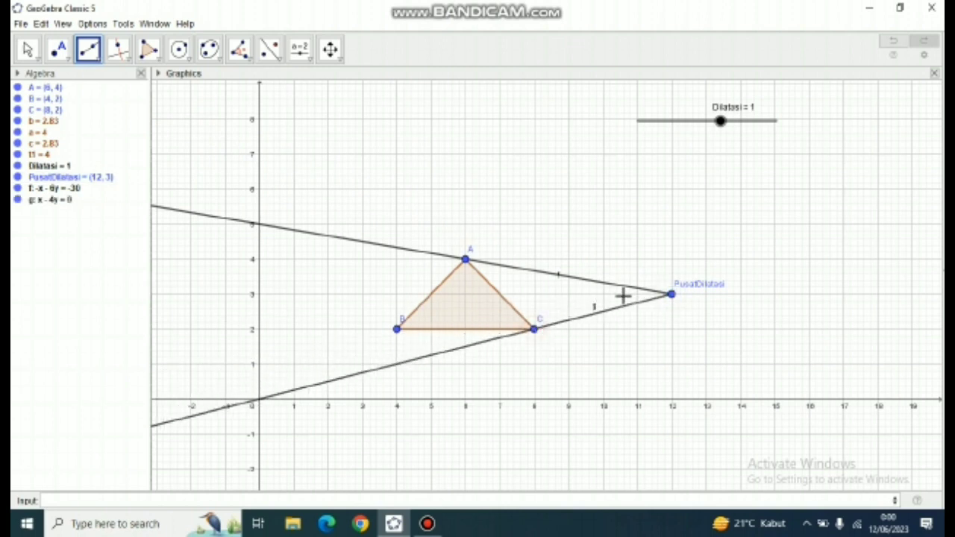
left_click(672, 297)
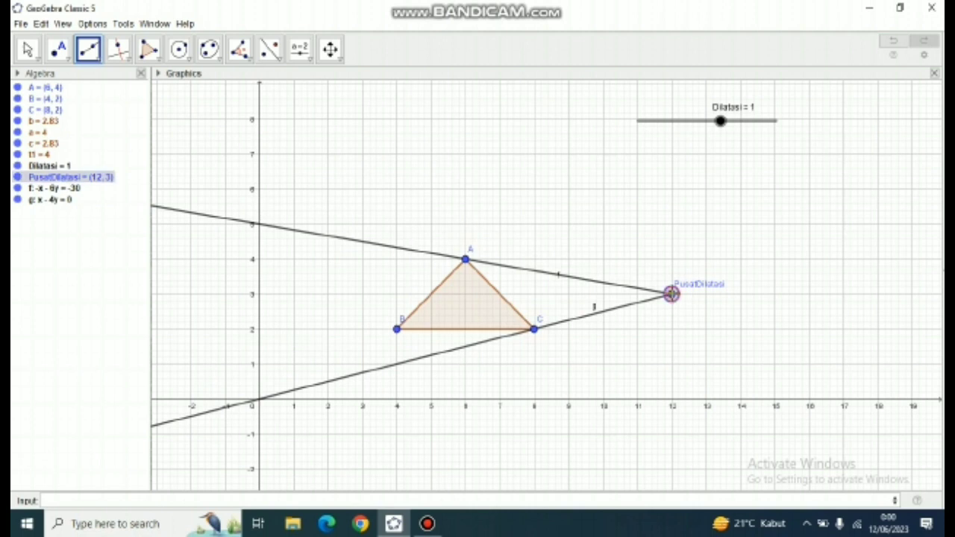
left_click(397, 330)
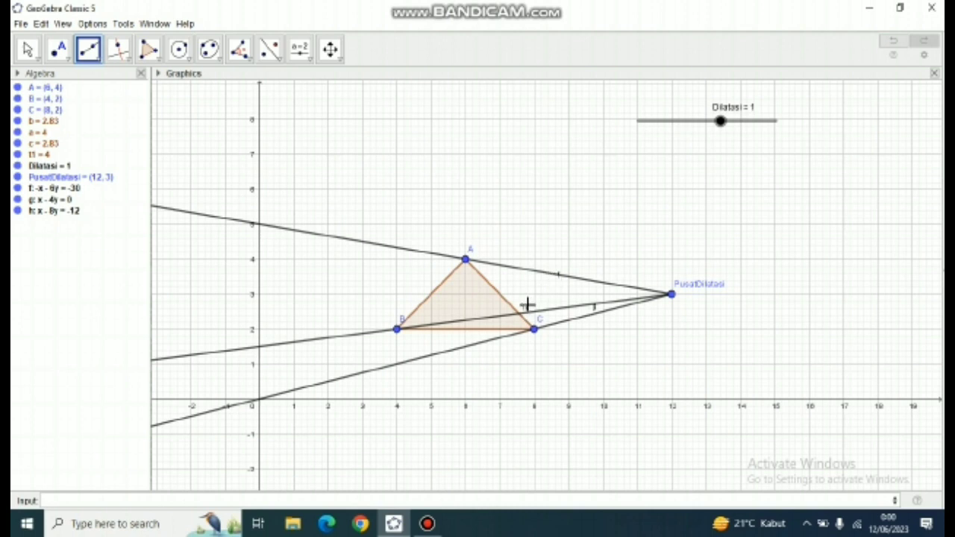
- Hide the labels of the three rays f, g and h
right_click(69, 188)
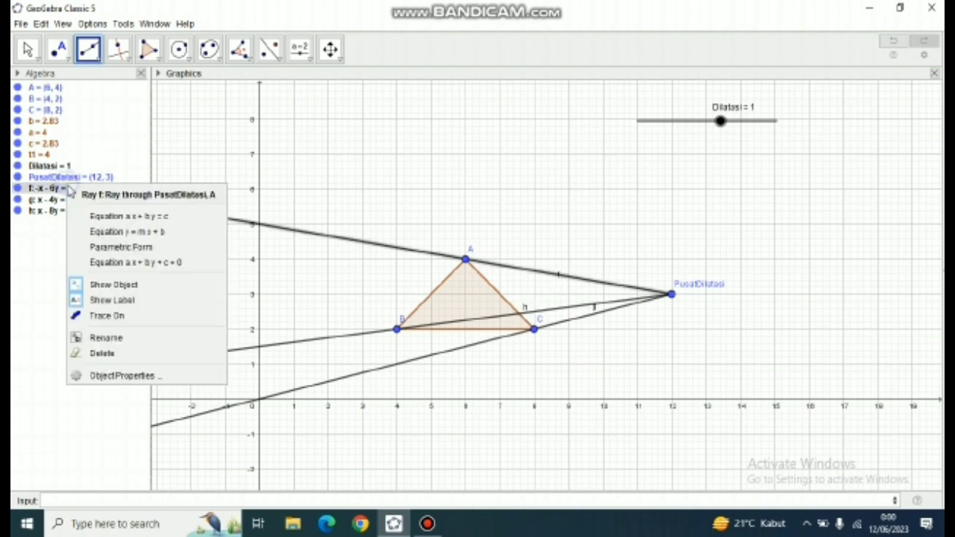
left_click(117, 299)
right_click(64, 201)
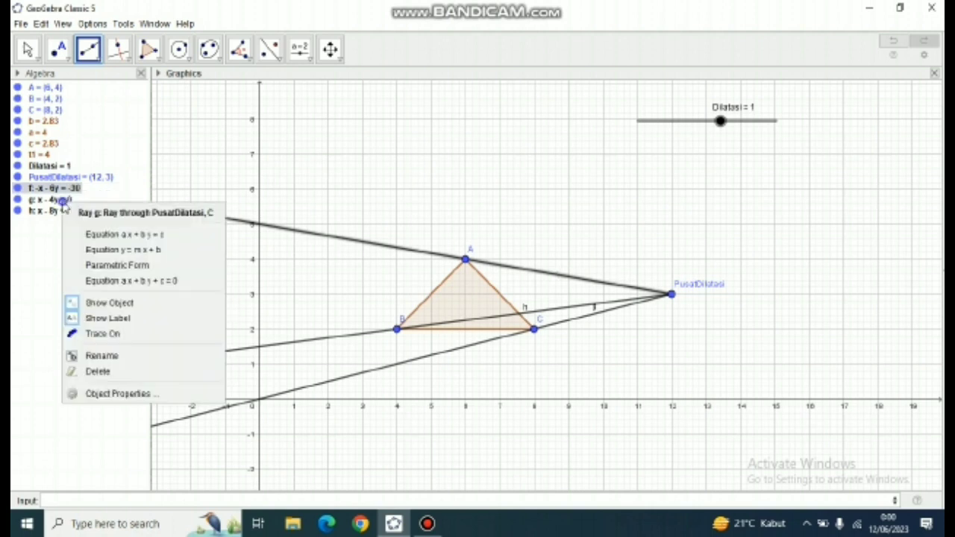
left_click(107, 318)
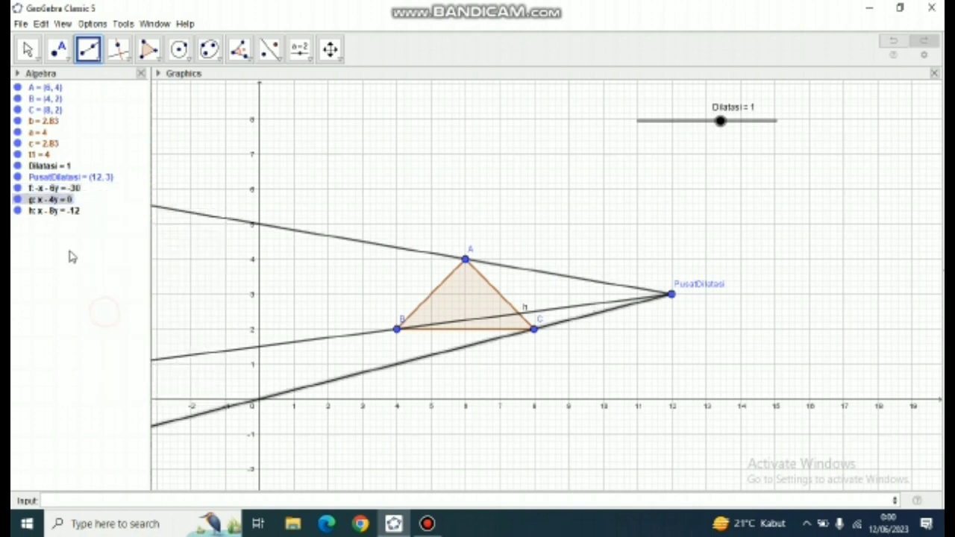
right_click(64, 213)
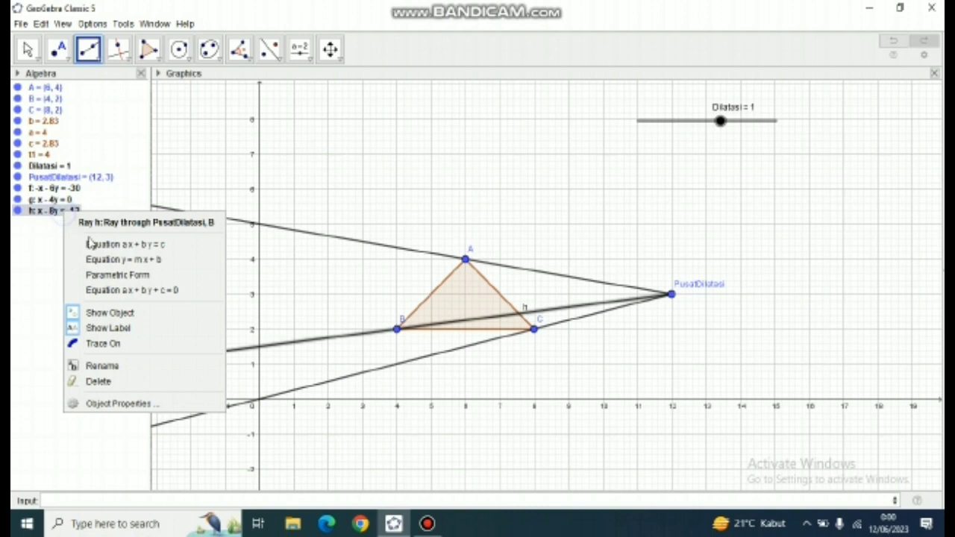
left_click(108, 323)
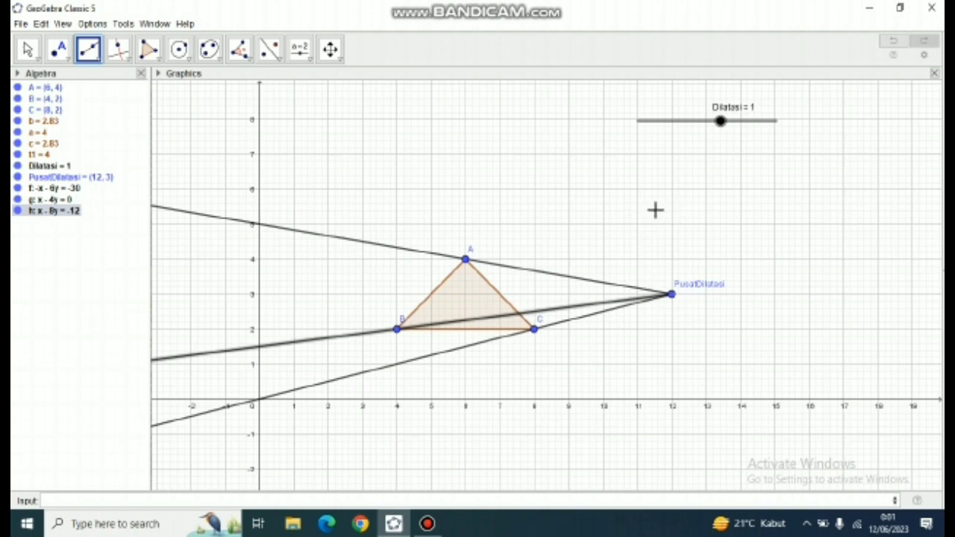
- Dilate triangle ABC from the point PusatDilatasi using Dilatasi as the factor
left_click(277, 62)
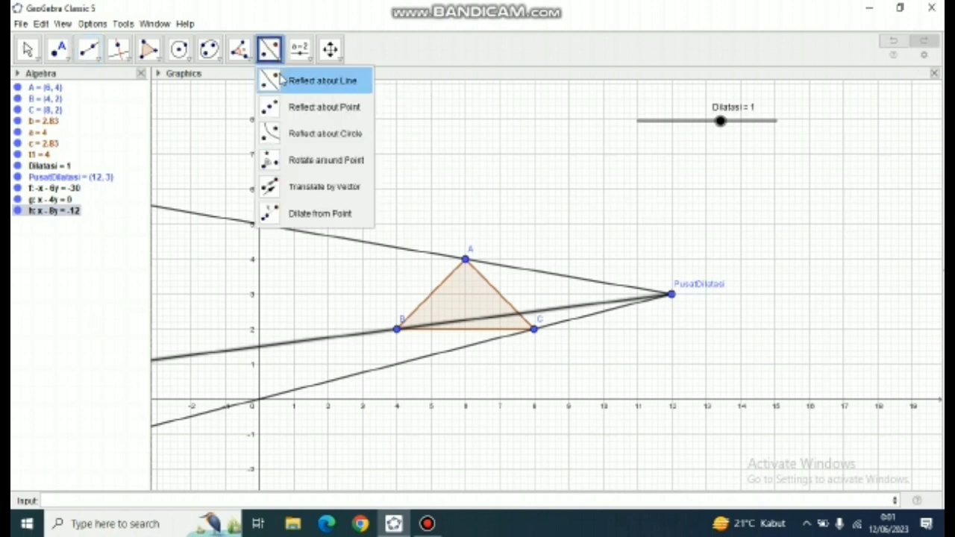
left_click(321, 214)
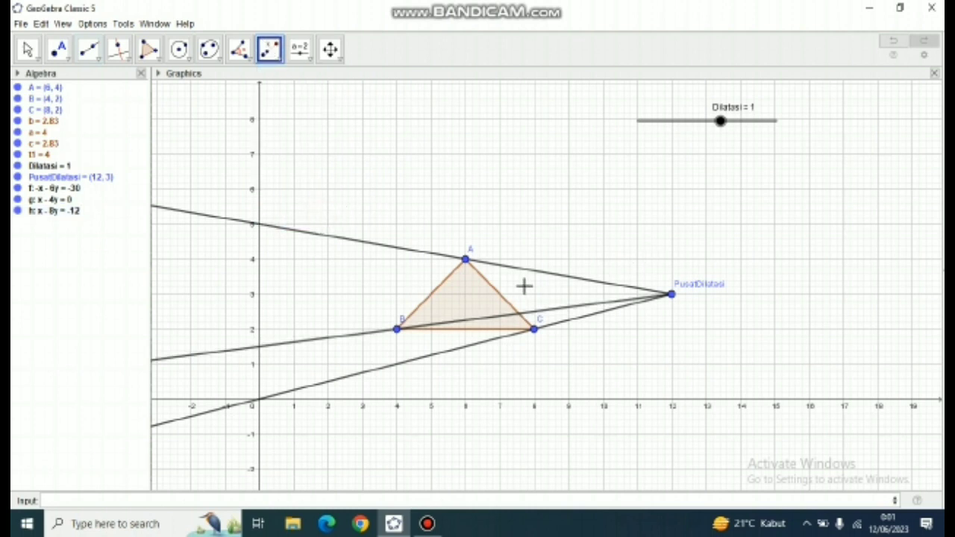
left_click(467, 288)
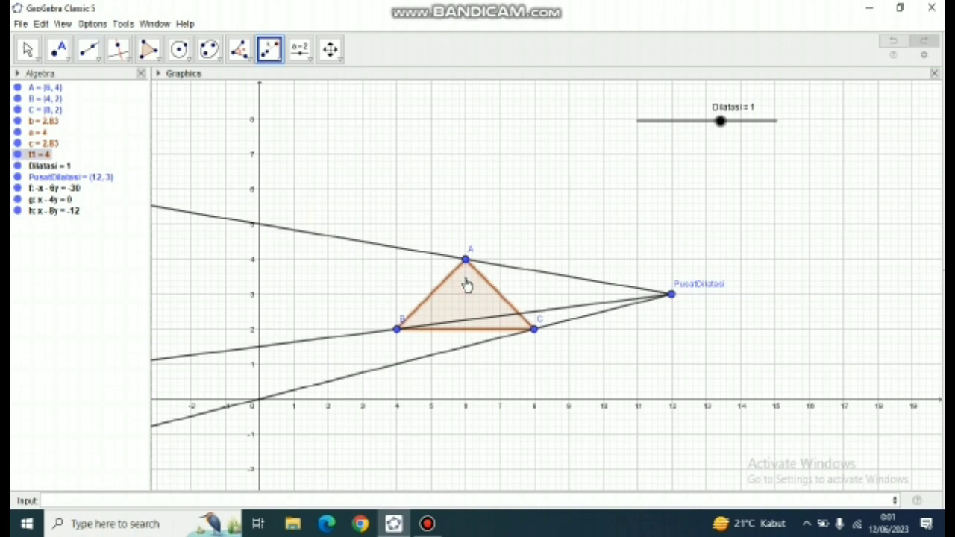
left_click(671, 294)
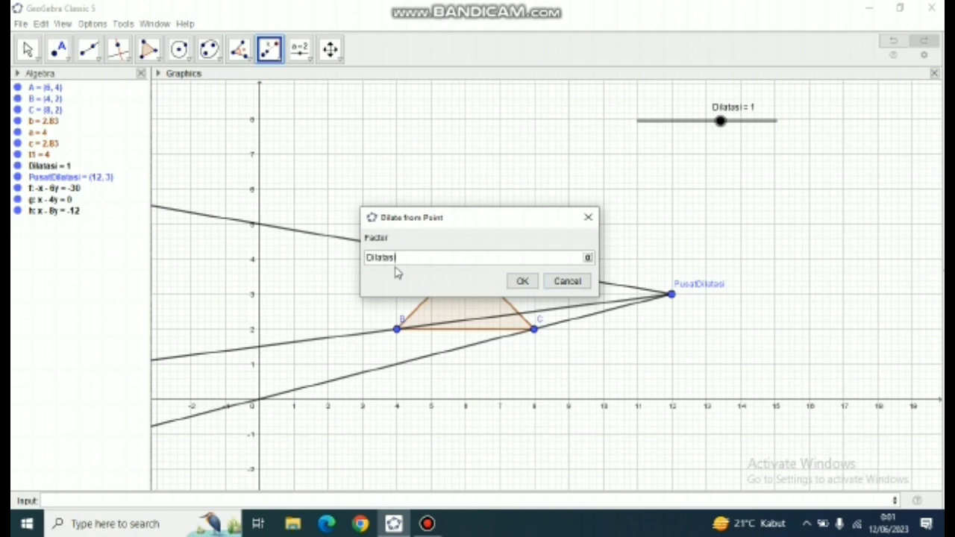
type("Dilatasi")
left_click(522, 282)
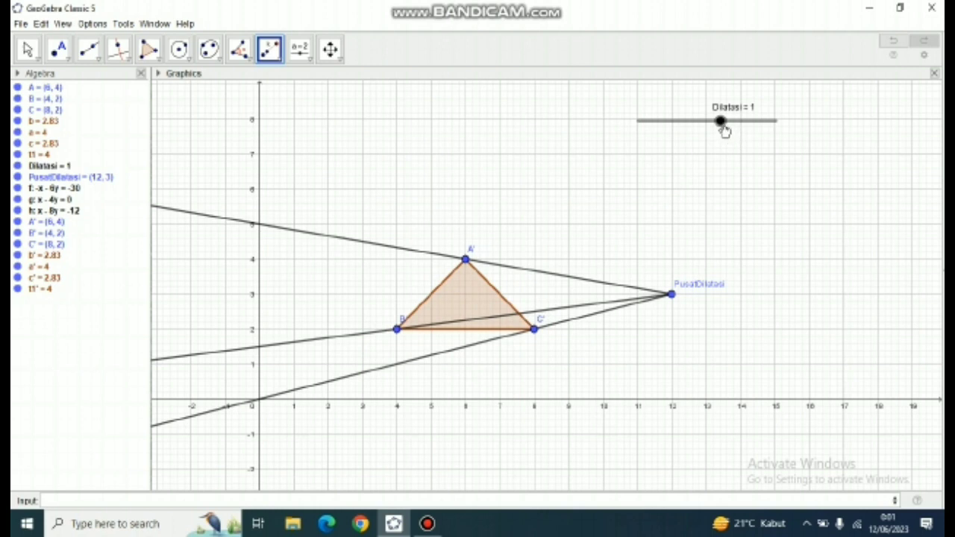
- Test the dilation by moving the Dilatasi slider to 1.4 and back down to -0.7
key("Escape")
left_click_drag(724, 129, 728, 127)
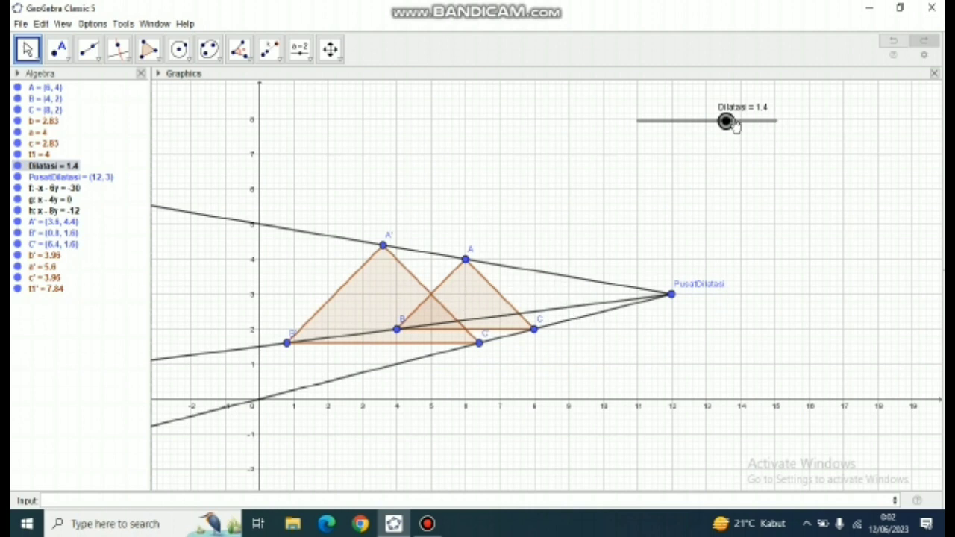
left_click_drag(730, 126, 699, 131)
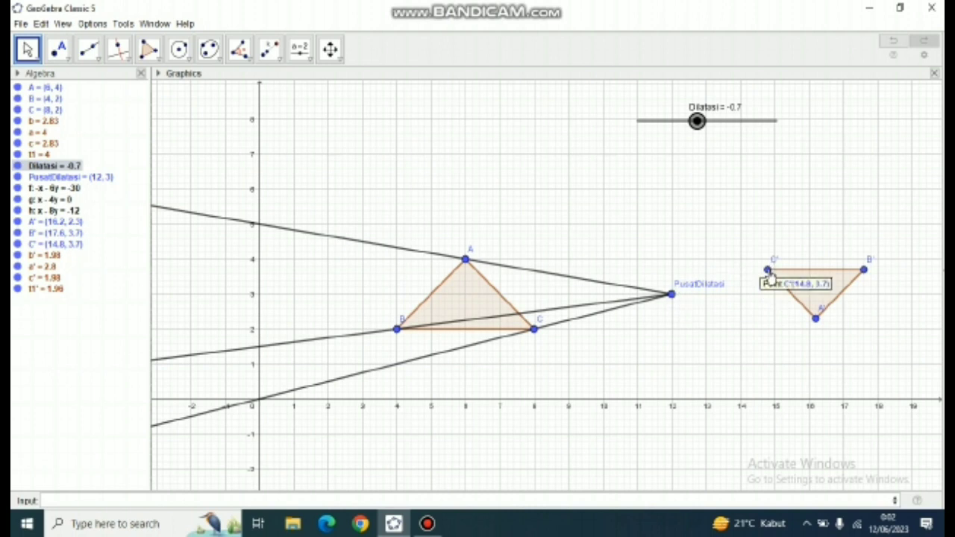
- Draw three rays starting at PusatDilatasi through the dilated triangle's vertices C', A' and B'
left_click(98, 59)
left_click(116, 166)
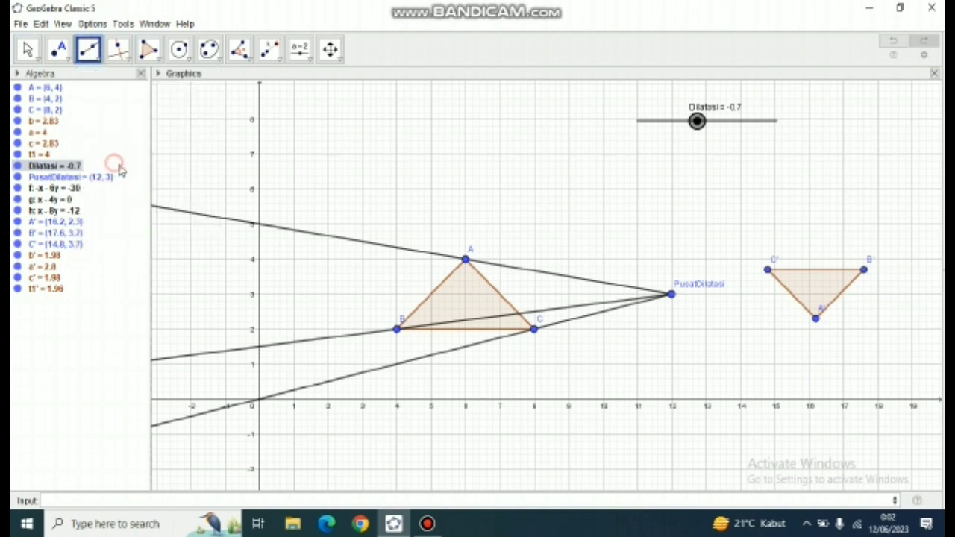
left_click(672, 295)
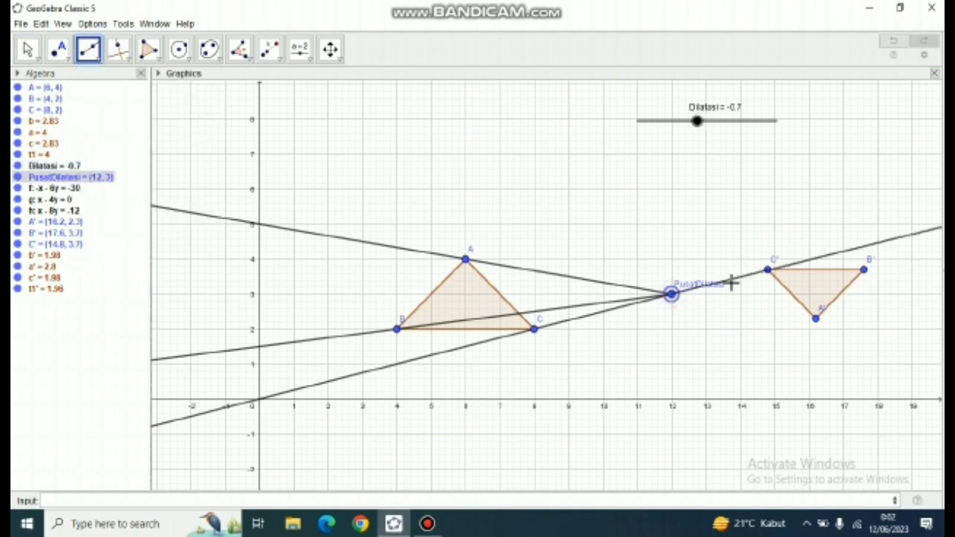
left_click(770, 274)
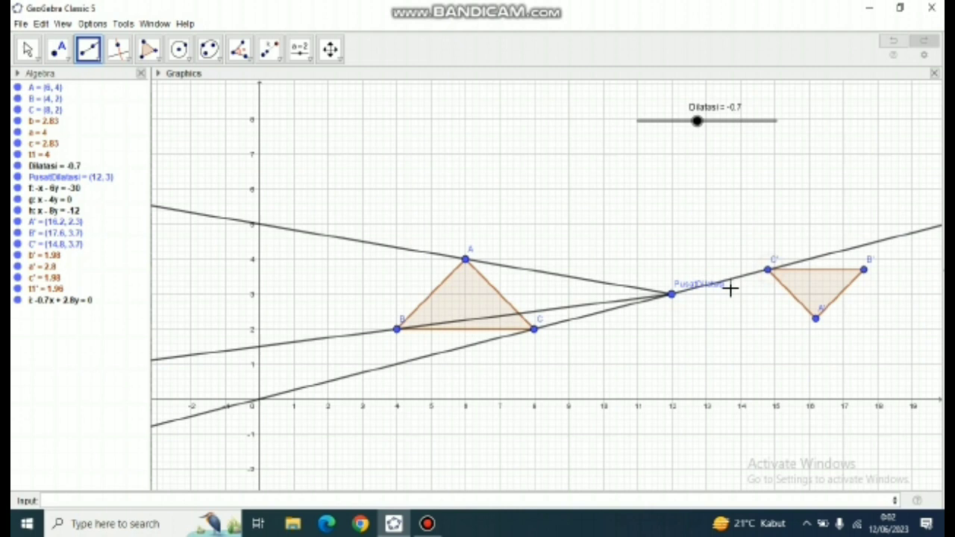
left_click(673, 297)
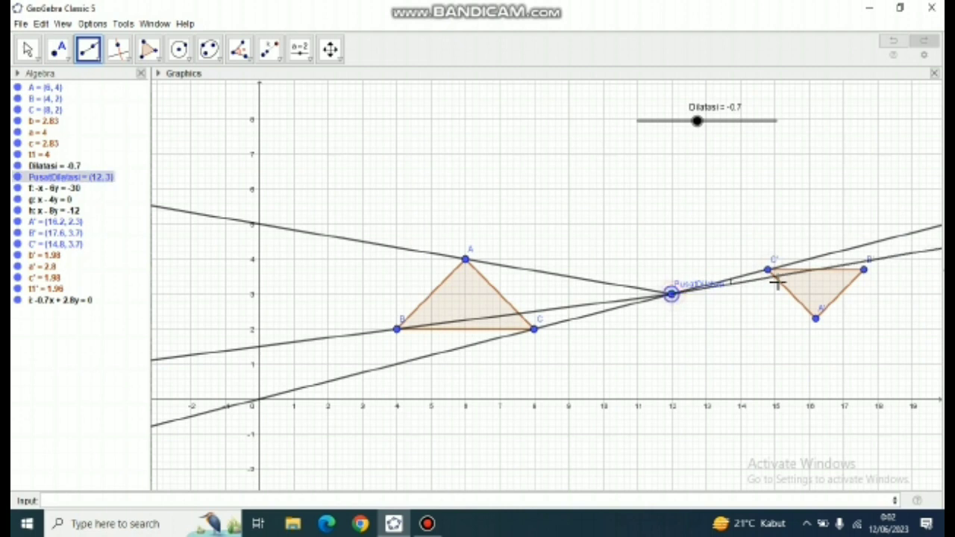
left_click(816, 320)
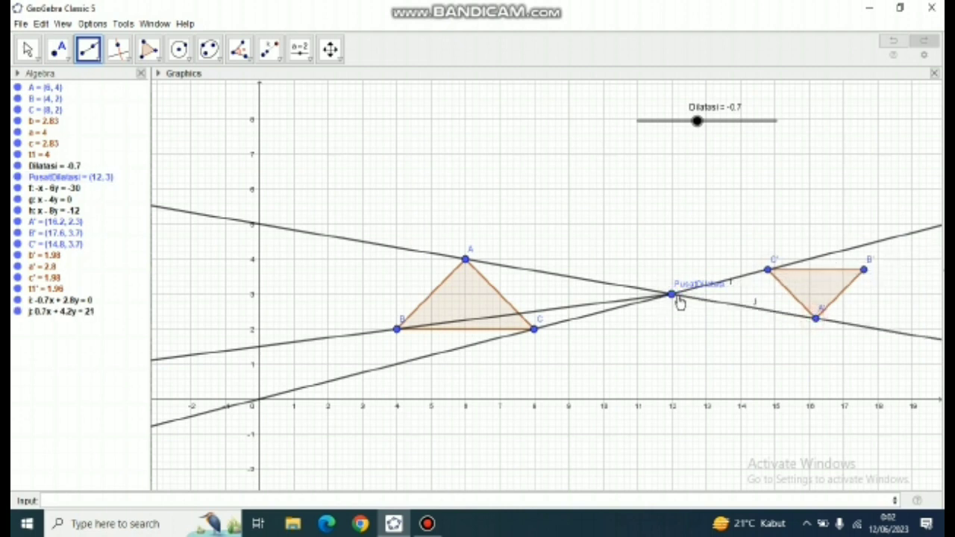
left_click(672, 295)
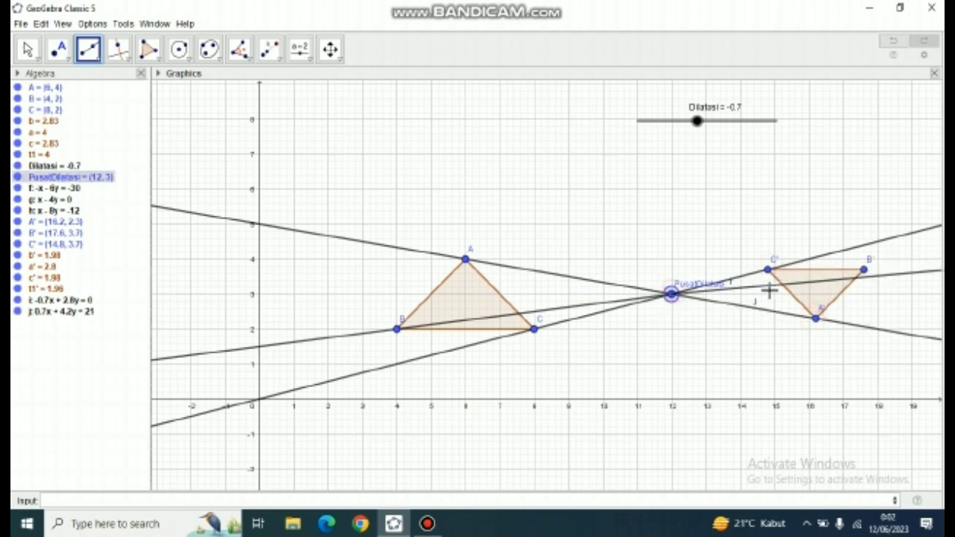
left_click(865, 273)
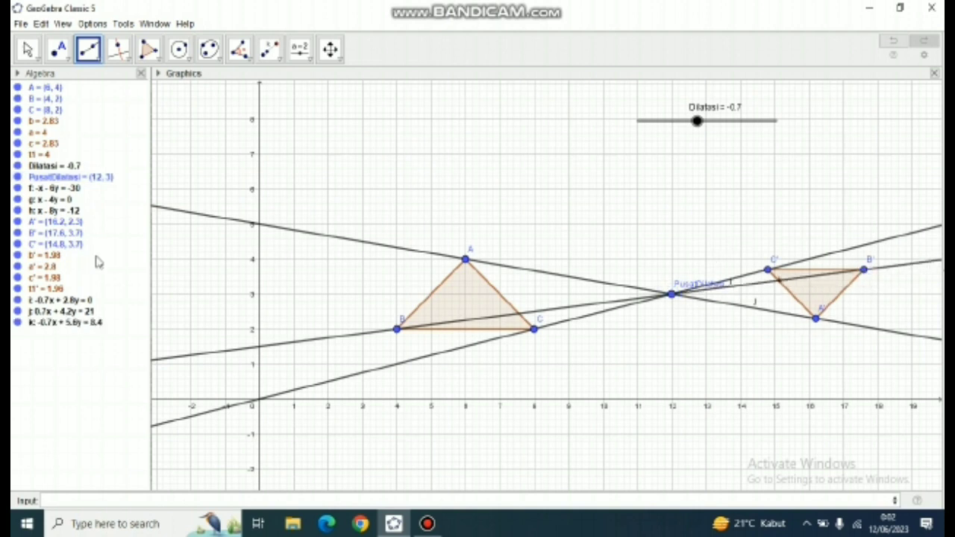
- Hide the labels of the three new rays i, j and k through the dilated triangle's vertices
right_click(42, 301)
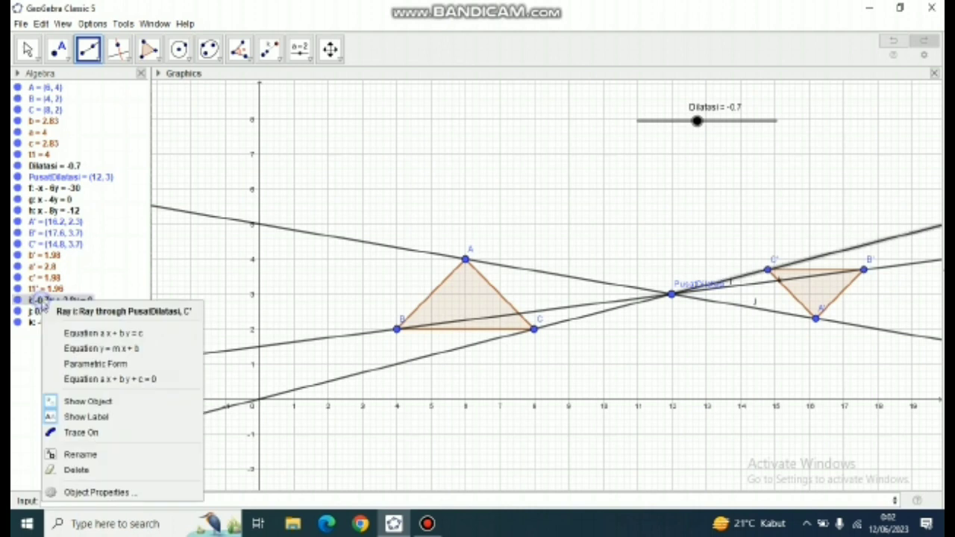
left_click(70, 418)
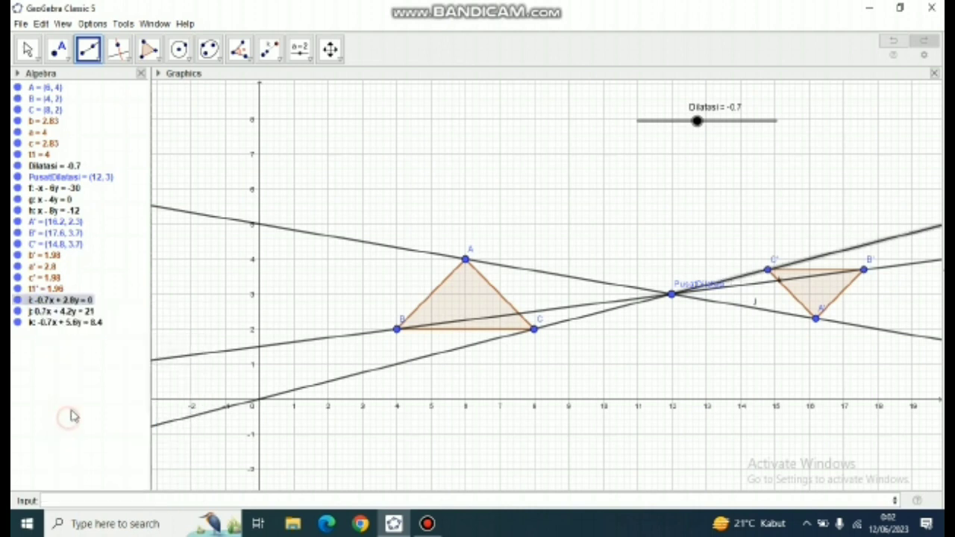
right_click(64, 312)
left_click(81, 428)
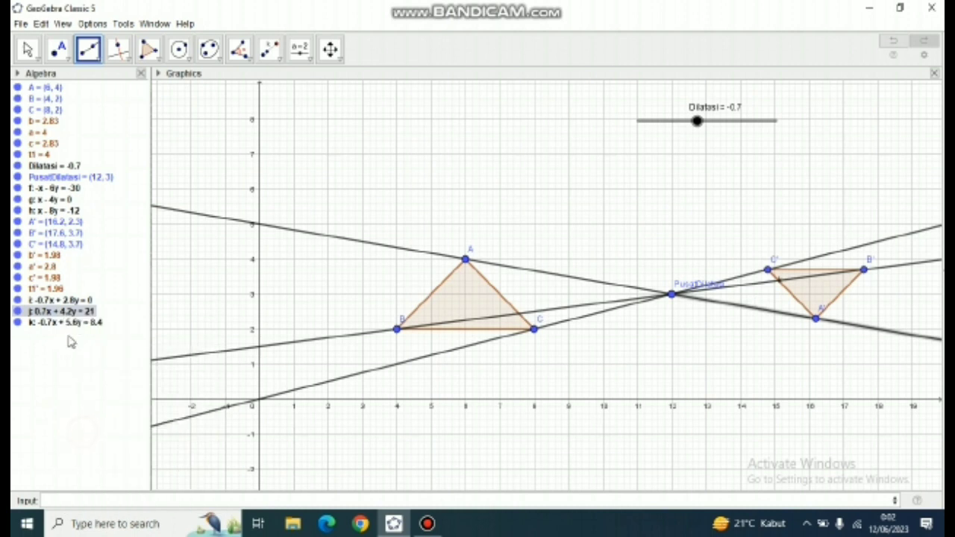
right_click(68, 327)
left_click(88, 443)
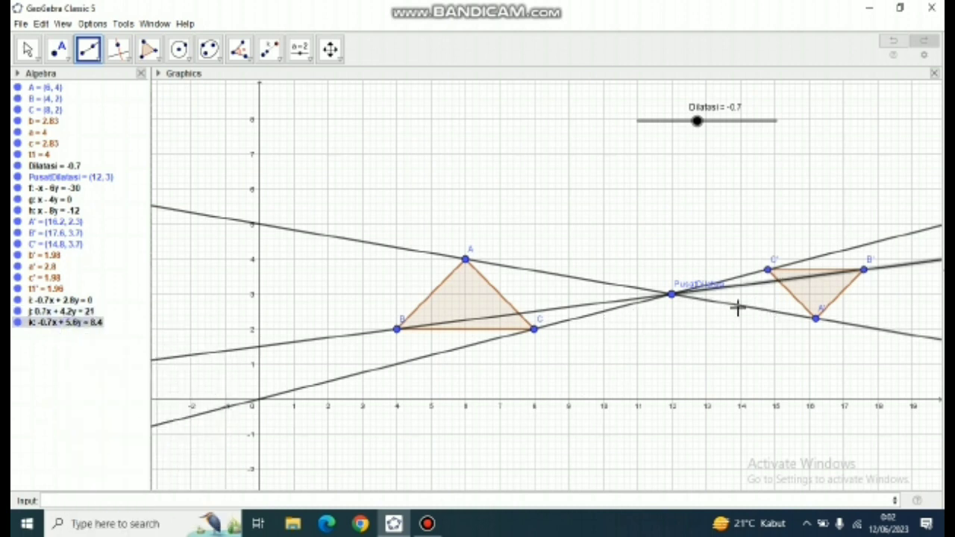
- Move the Dilatasi slider to 0.9 and on to 1.5 to enlarge the dilated triangle
key("Escape")
left_click_drag(697, 121, 719, 121)
double_click(719, 121)
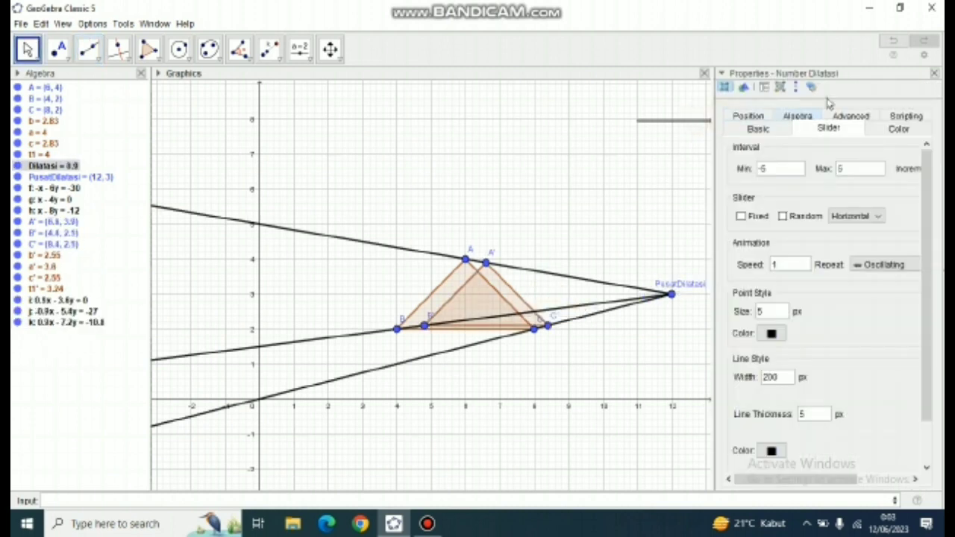
left_click(935, 73)
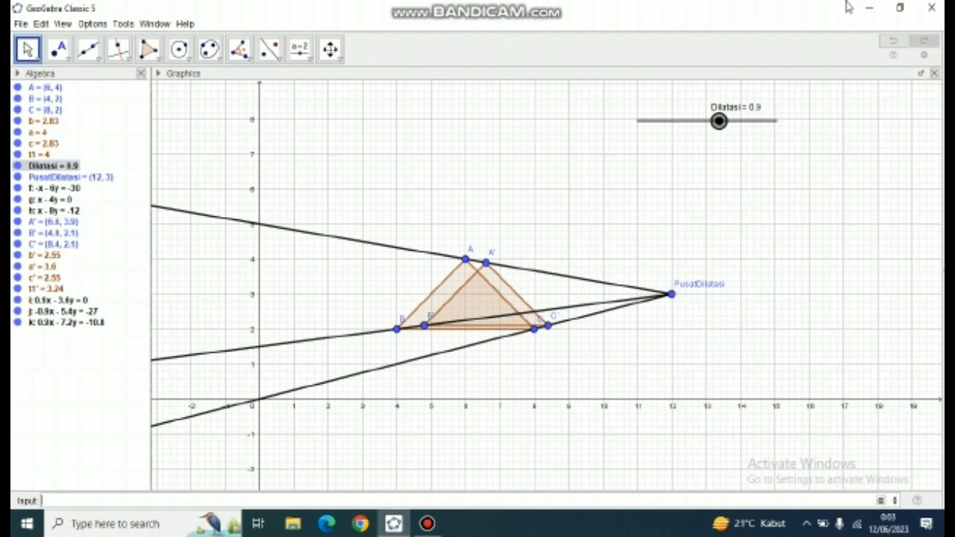
left_click_drag(722, 122, 728, 121)
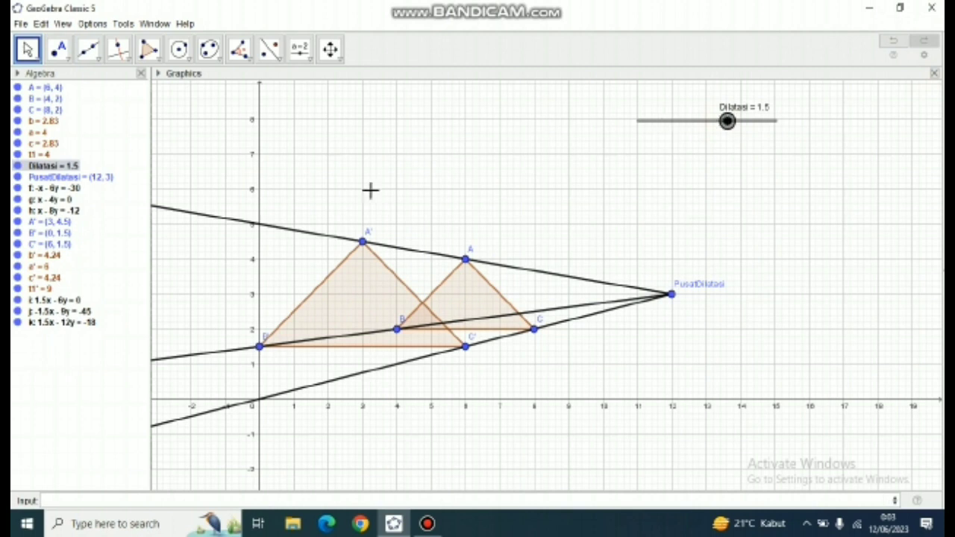
- Set the fill opacity of the original triangle ABC to 50
right_click(470, 281)
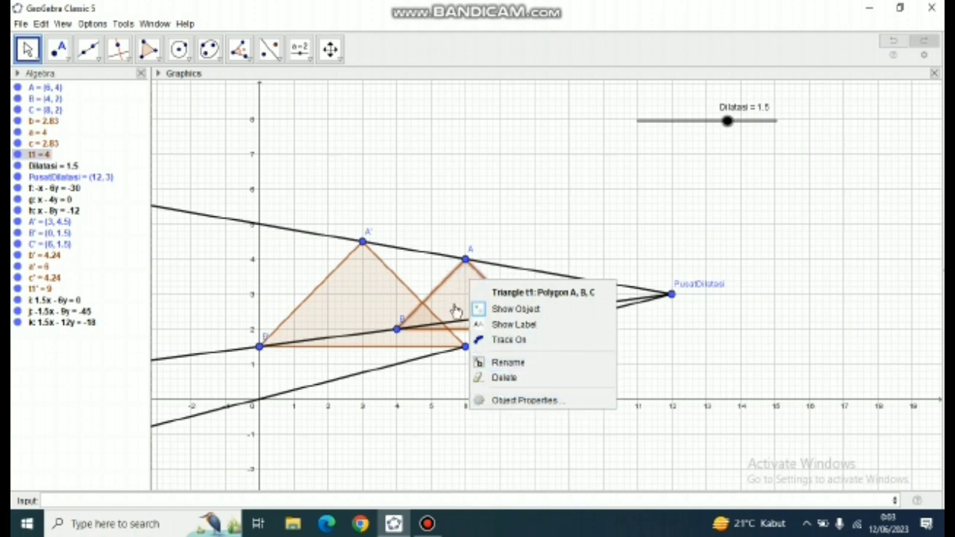
left_click(520, 402)
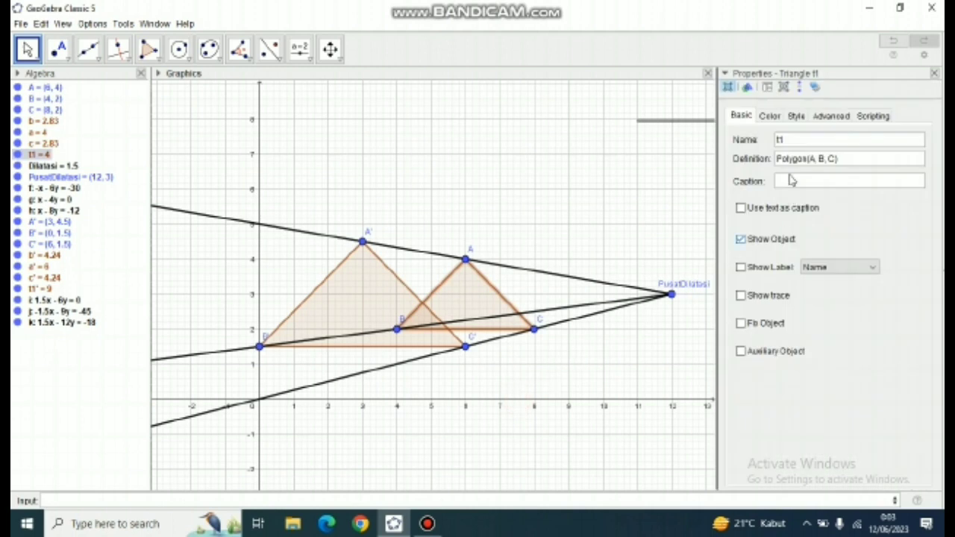
left_click(771, 118)
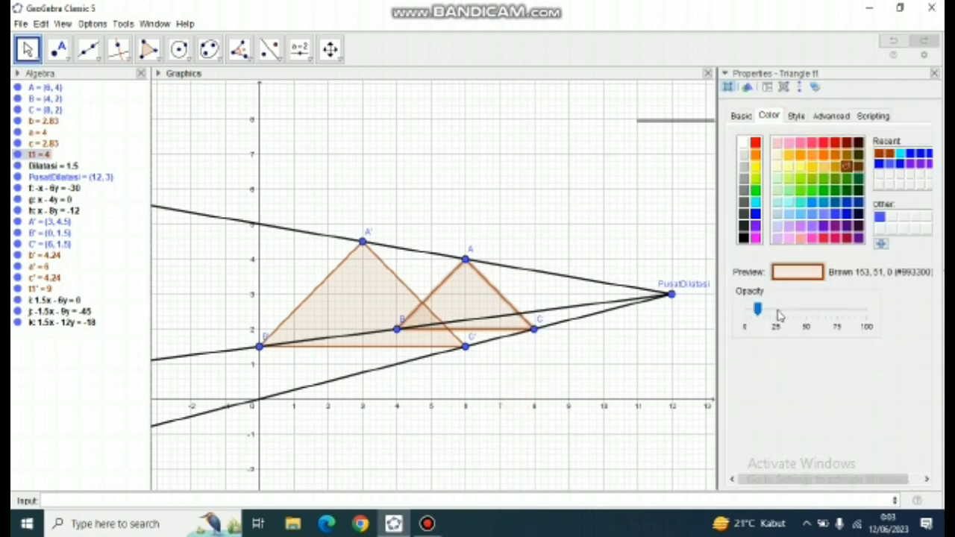
left_click(804, 311)
left_click(804, 311)
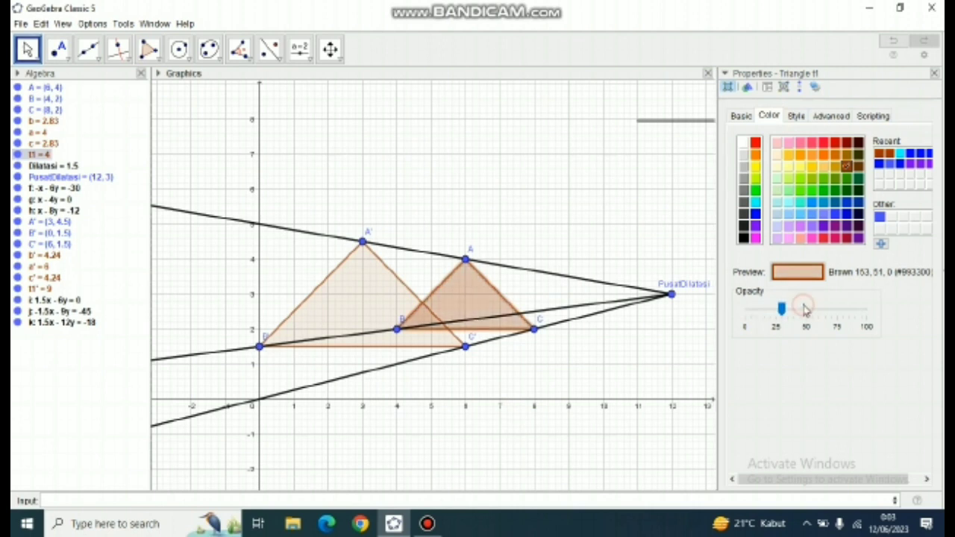
left_click(805, 309)
left_click(804, 309)
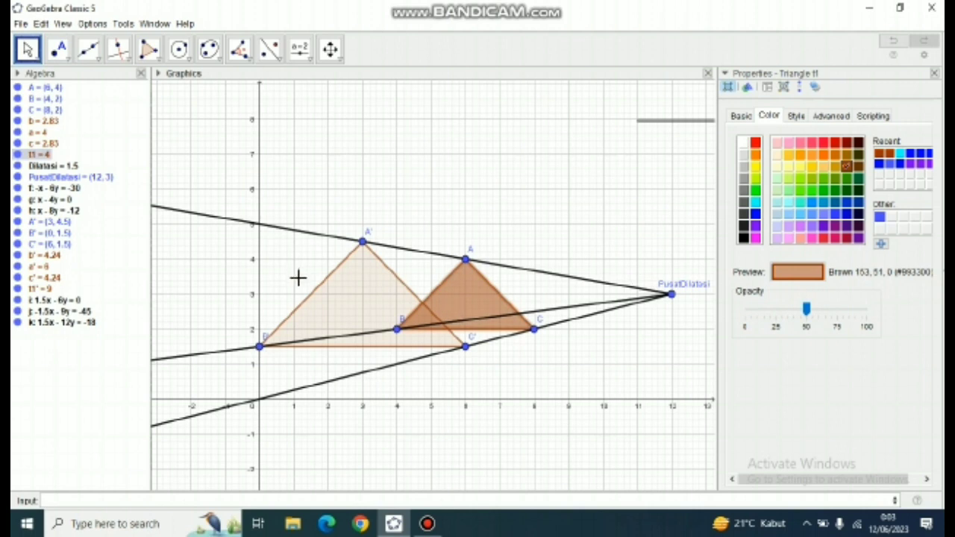
- Set the fill opacity of the dilated triangle A'B'C' to 20 and close its properties
left_click(336, 293)
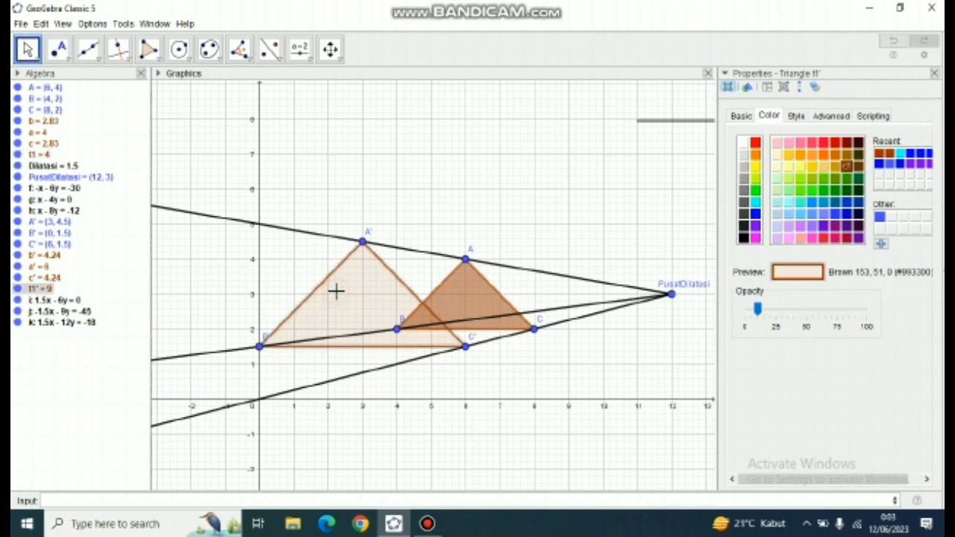
left_click(775, 311)
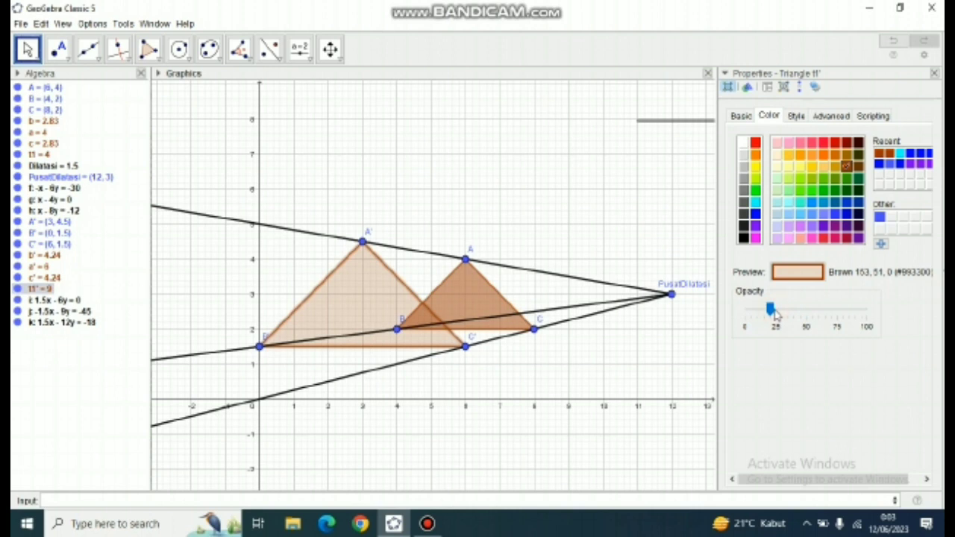
left_click_drag(773, 310, 780, 310)
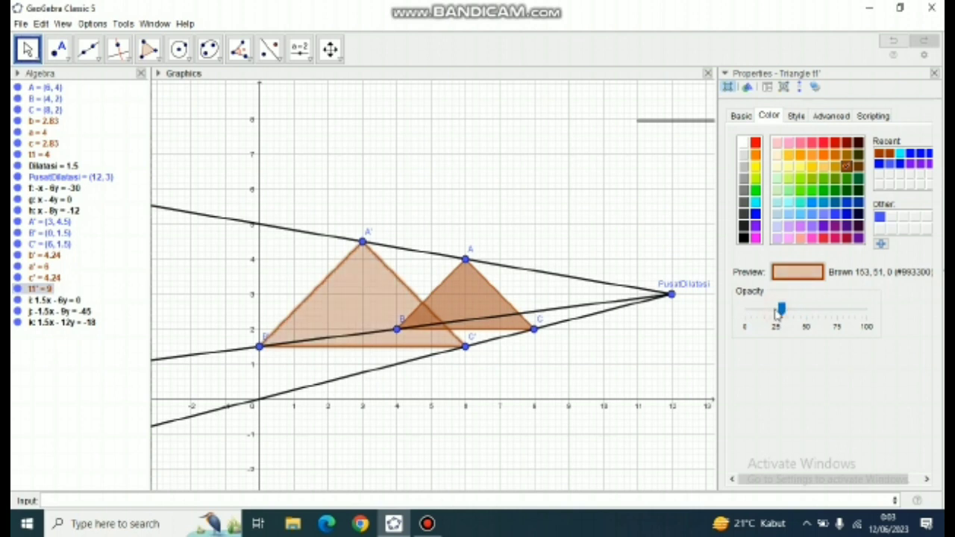
left_click(771, 312)
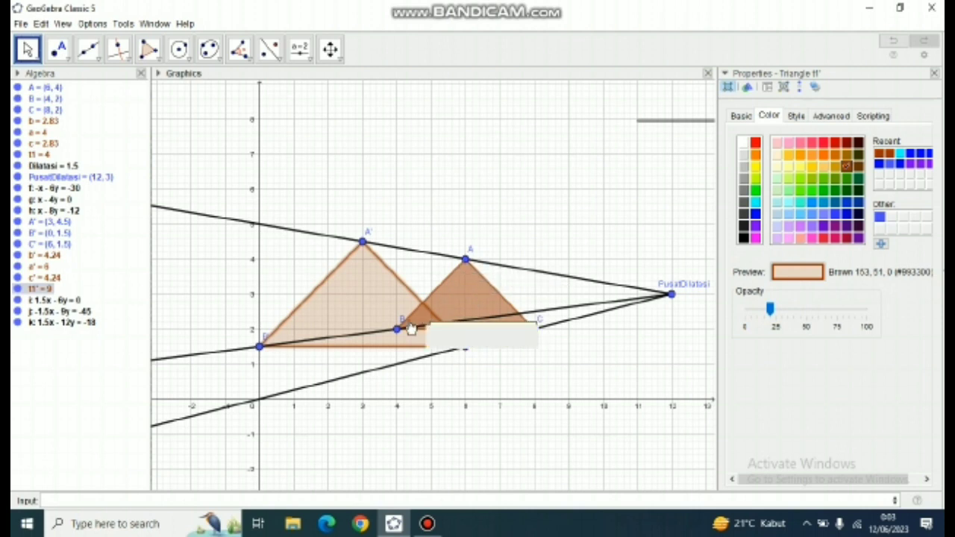
left_click(935, 73)
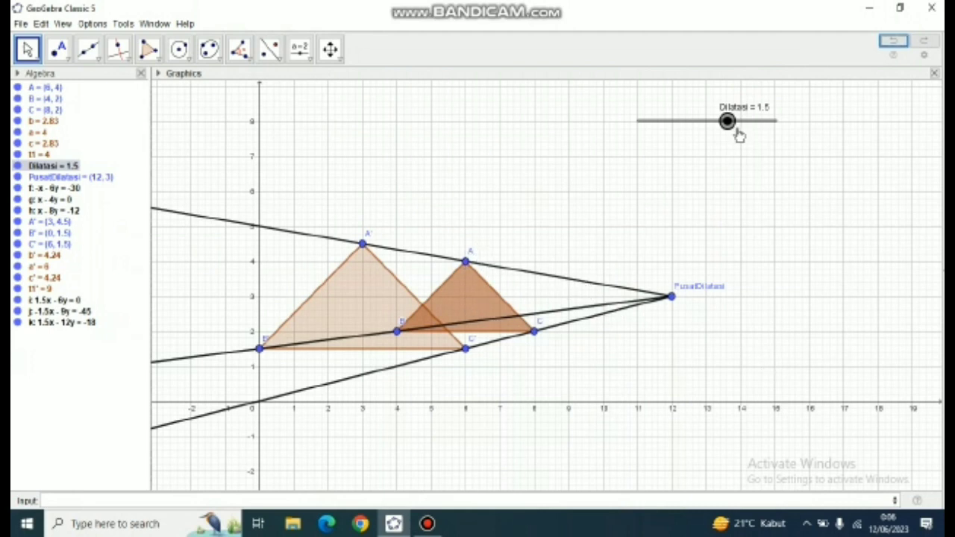
- Set the Dilatasi slider to -0.7 and give ray f through A a line thickness of 4 and a dotted line style
left_click_drag(728, 121, 697, 124)
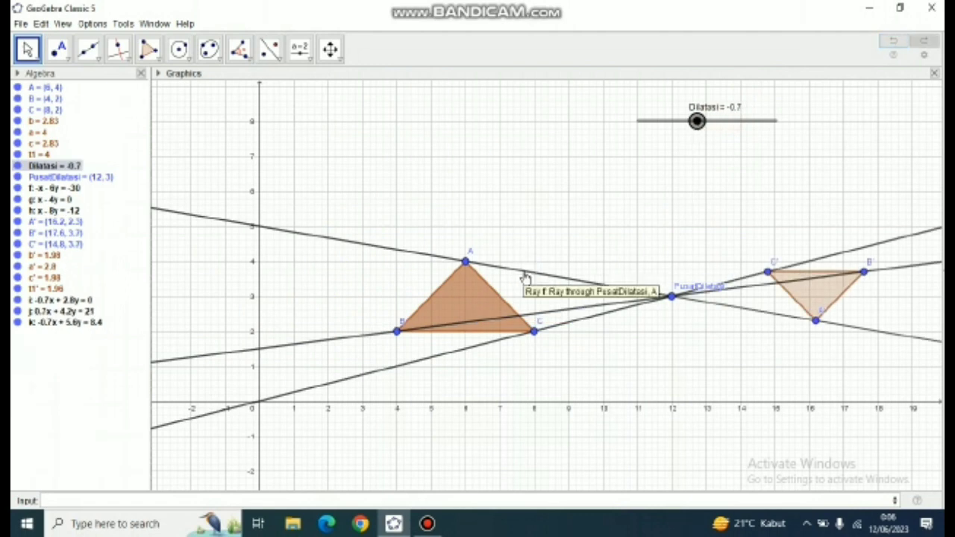
right_click(526, 277)
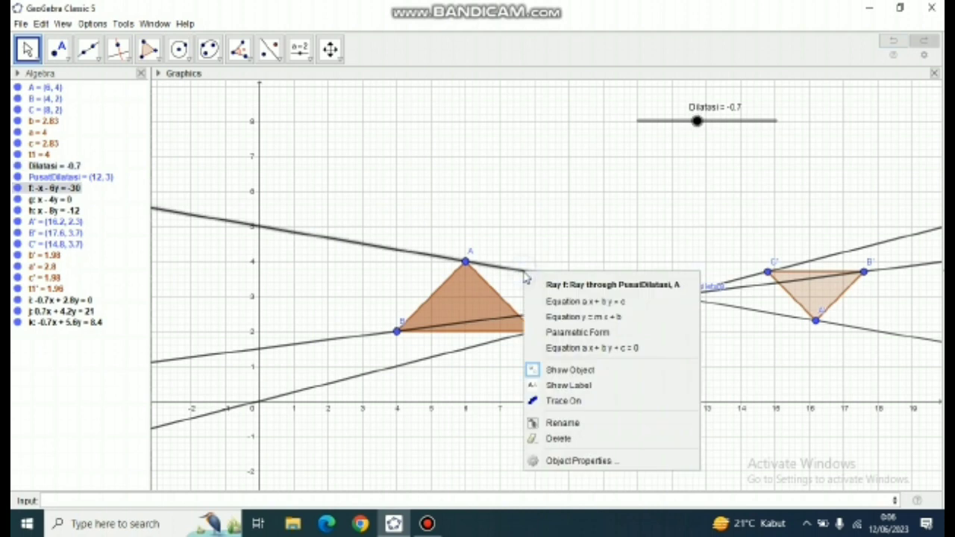
left_click(543, 461)
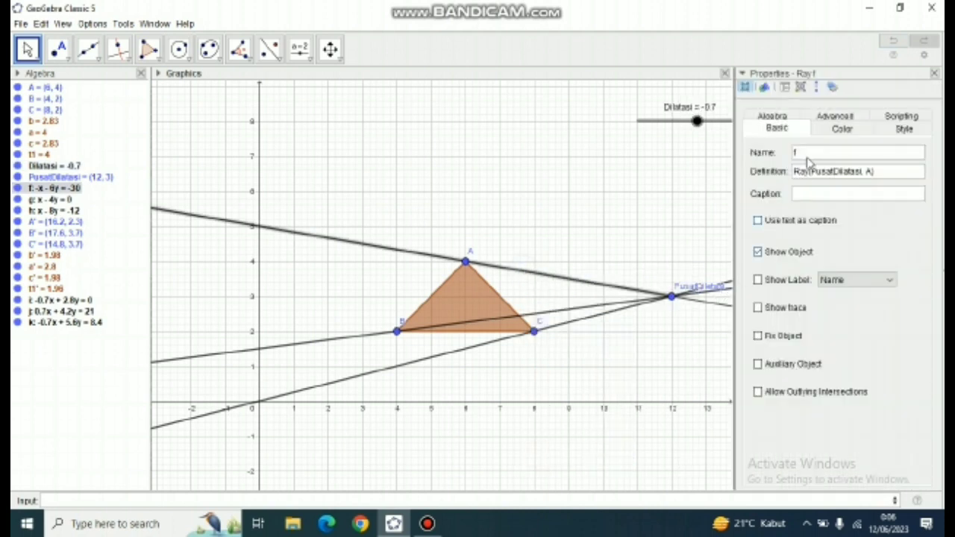
left_click(898, 130)
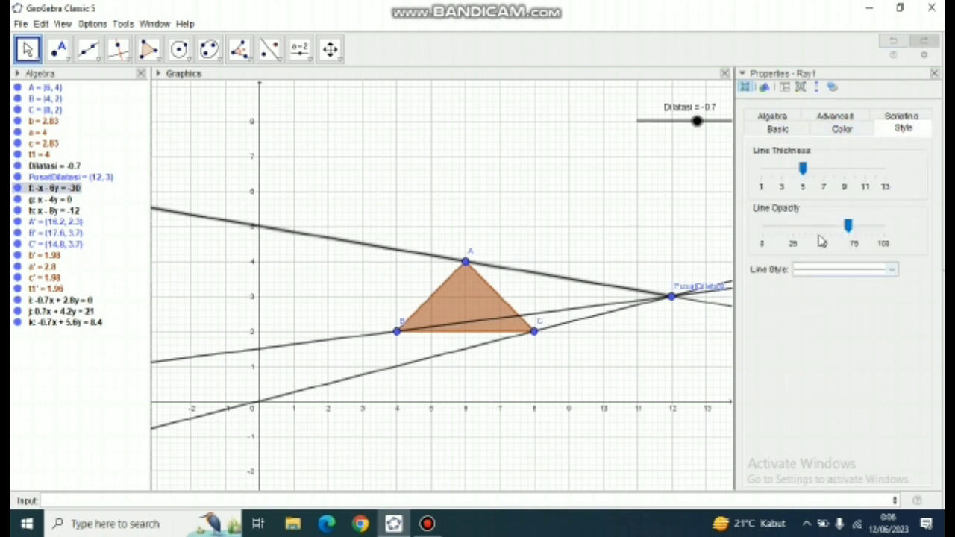
left_click(784, 173)
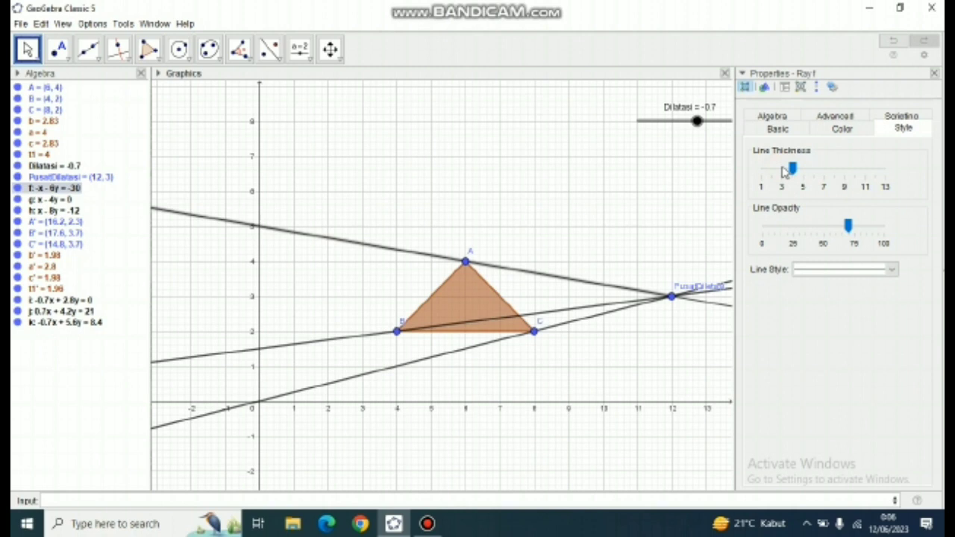
left_click(818, 276)
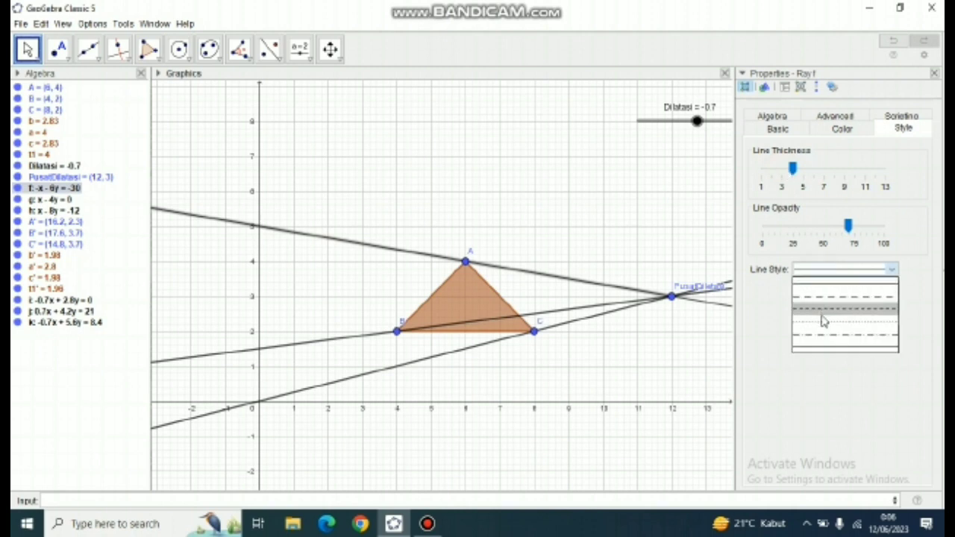
left_click(823, 320)
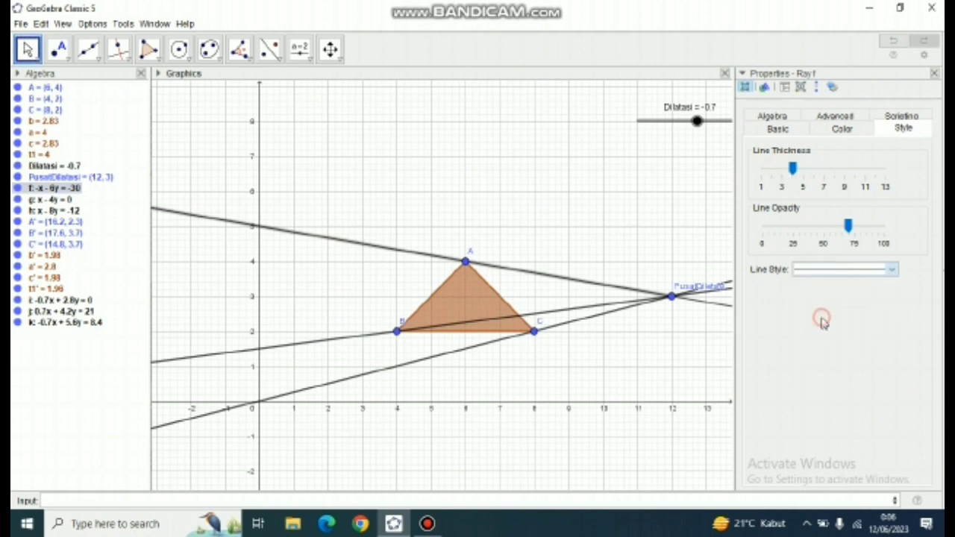
- Give ray h through B a line thickness of 4 and a dotted line style
left_click(549, 314)
left_click(794, 187)
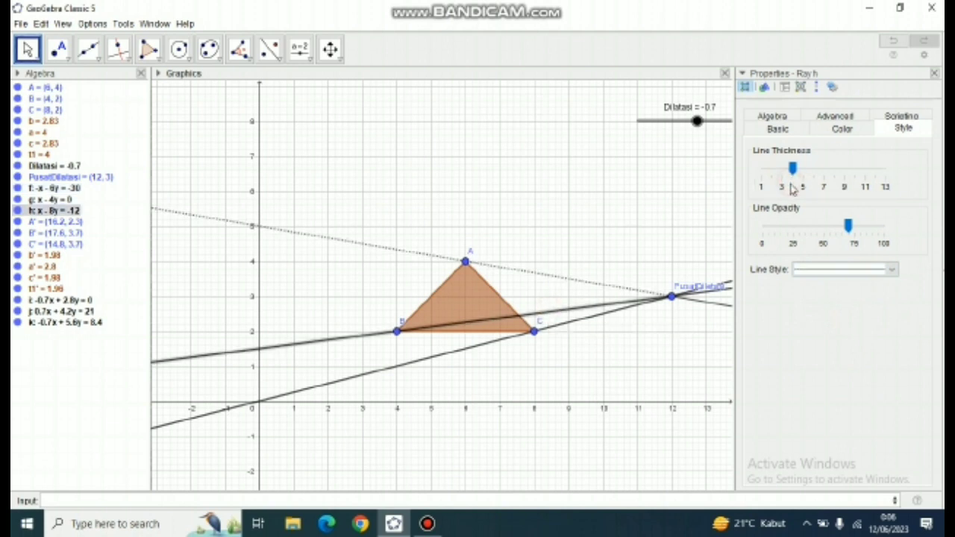
left_click(811, 272)
left_click(816, 322)
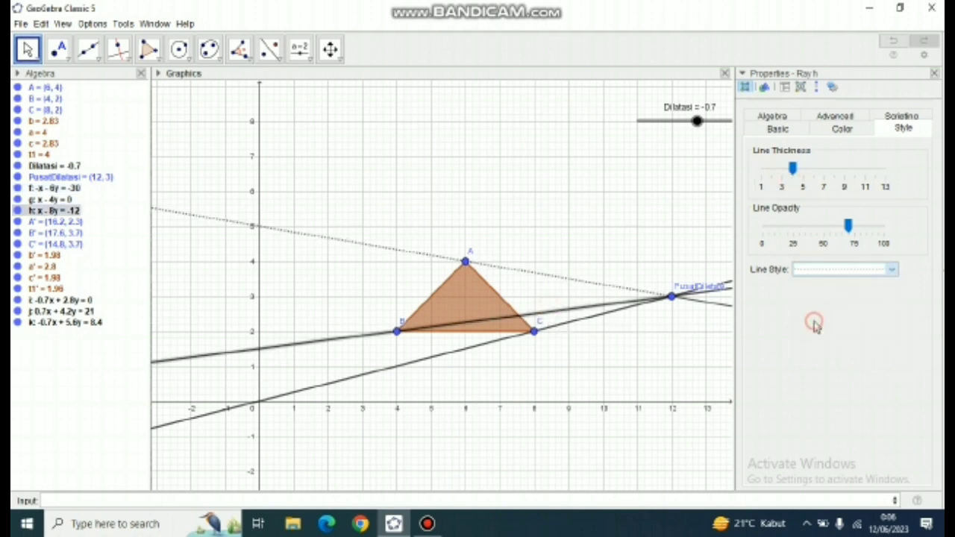
- Give ray g through C a line thickness of 4 and a dotted line style
left_click(555, 328)
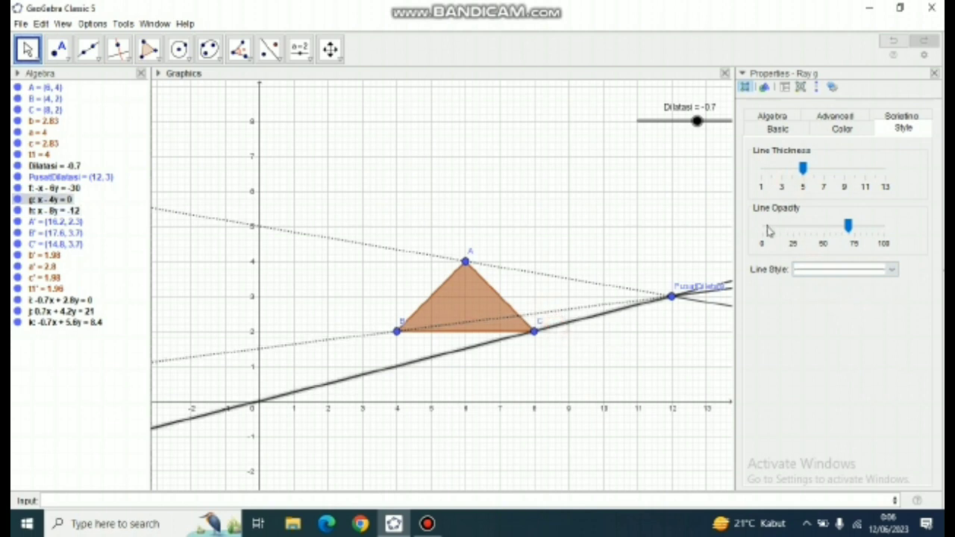
left_click(789, 179)
left_click(820, 269)
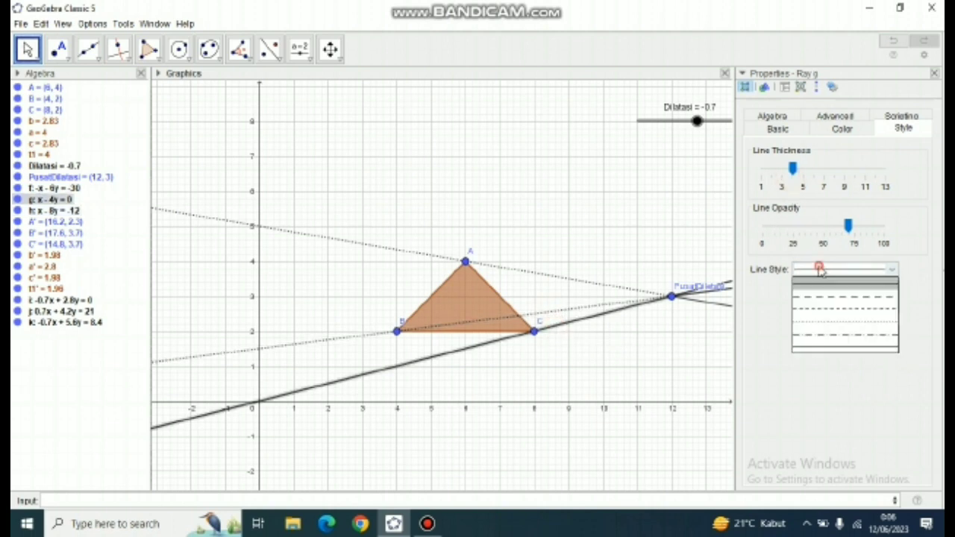
left_click(820, 322)
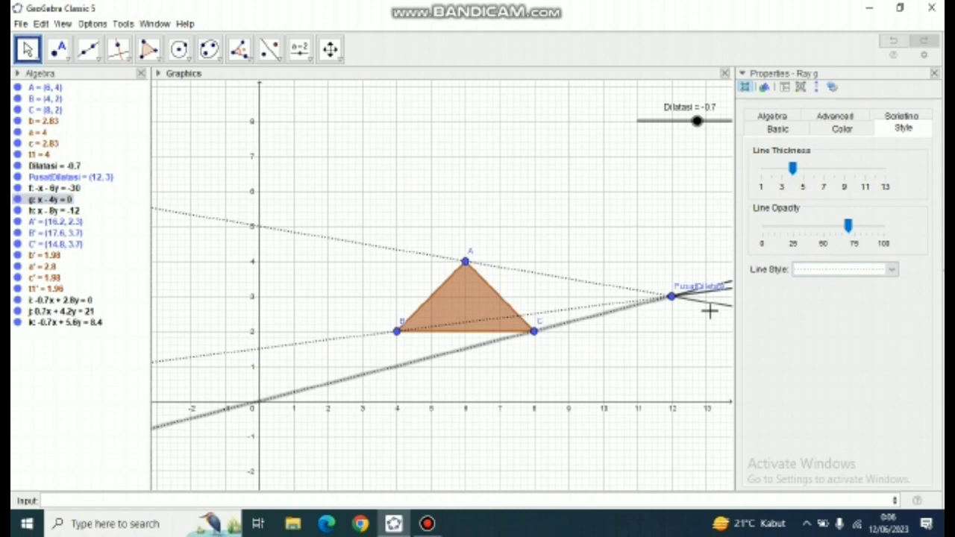
- Give ray j through A' a line thickness of 4 and a dotted line style
left_click(712, 307)
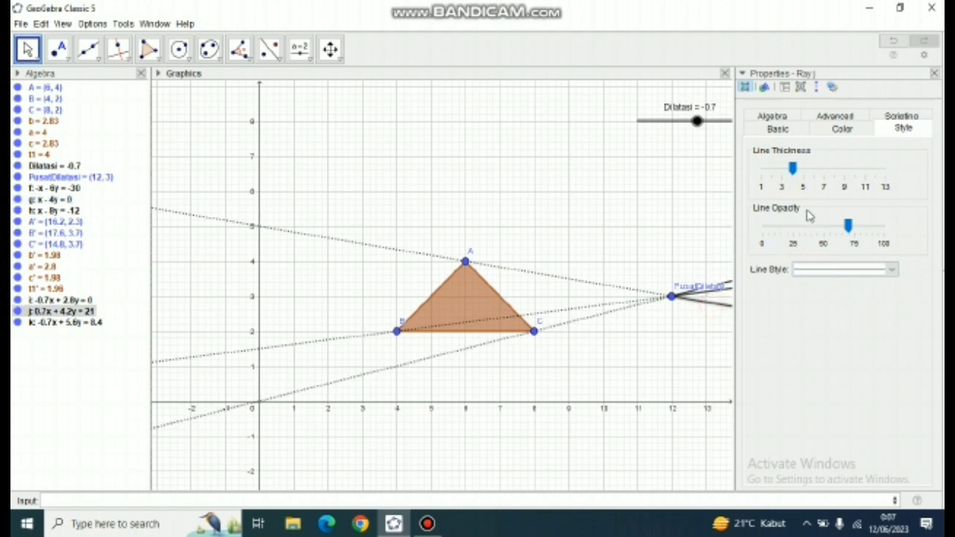
left_click(810, 270)
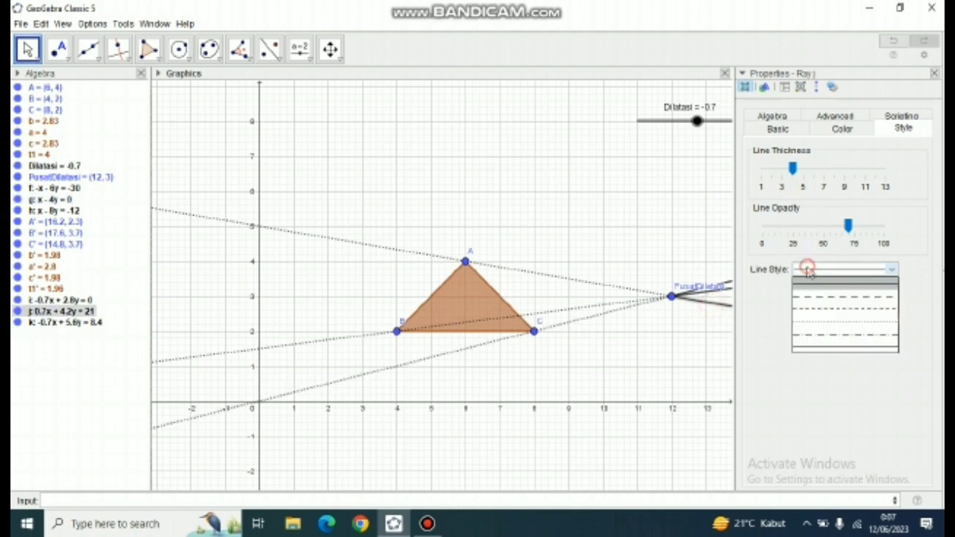
left_click(814, 320)
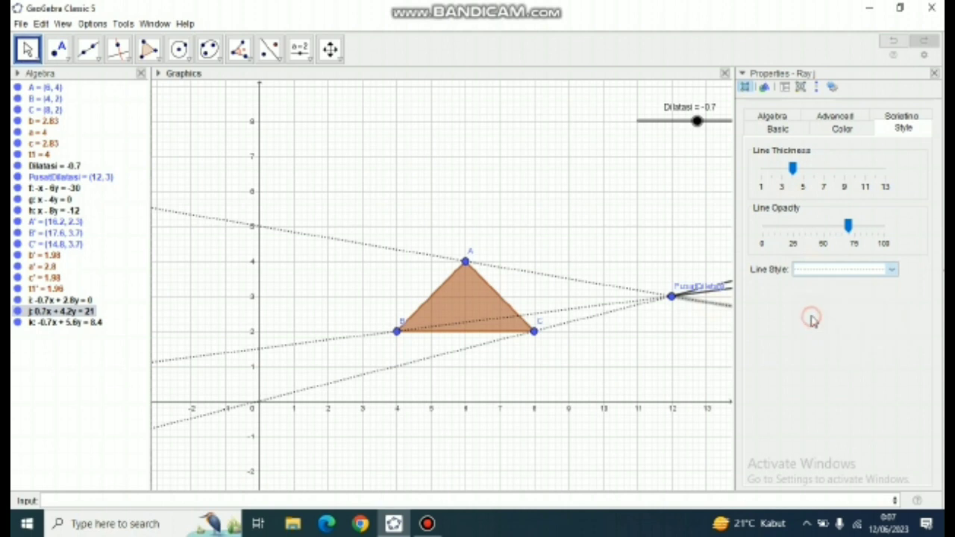
- Give ray k through B' a line thickness of 4 and a dotted line style
left_click(722, 297)
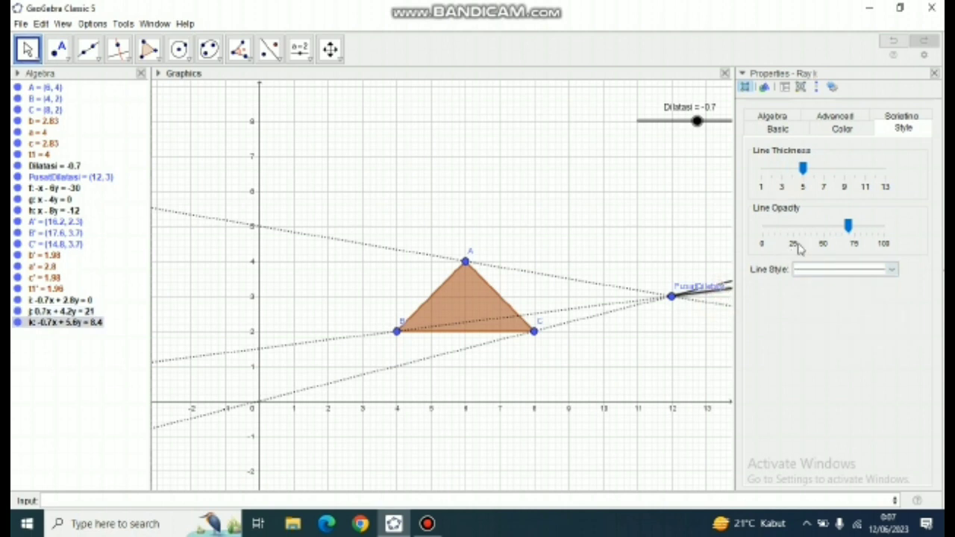
left_click(787, 186)
left_click(827, 271)
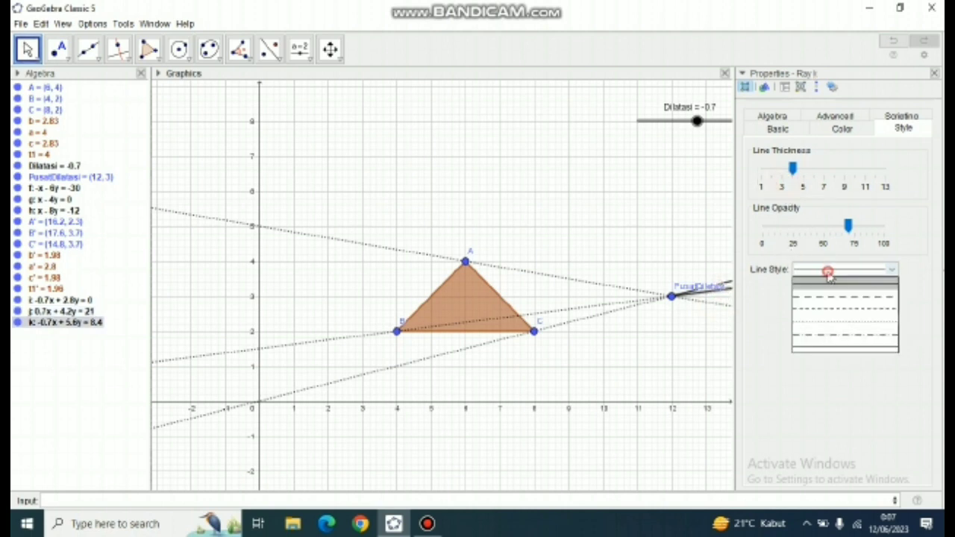
left_click(833, 321)
- Give ray i through C' a line thickness of 4 and a dotted line style, and close its properties
left_click(728, 286)
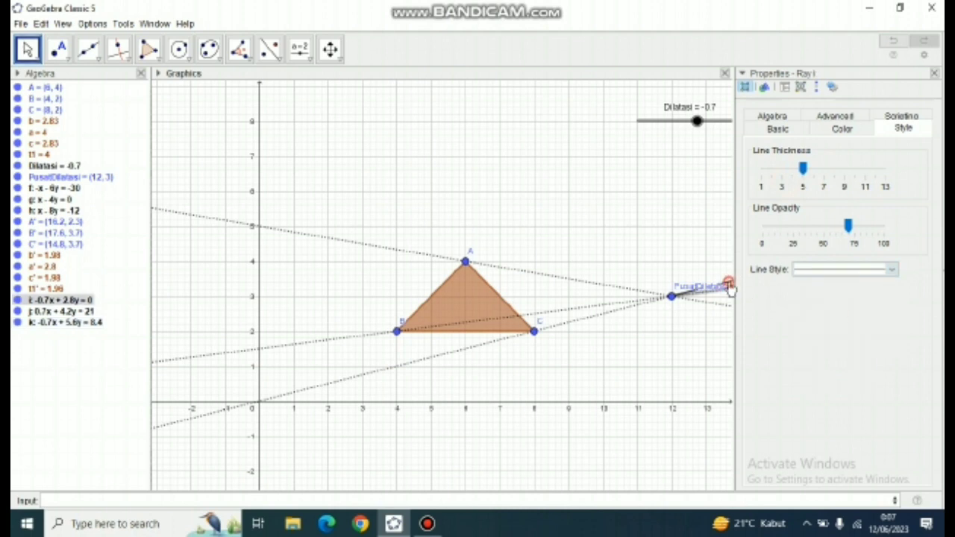
left_click(795, 193)
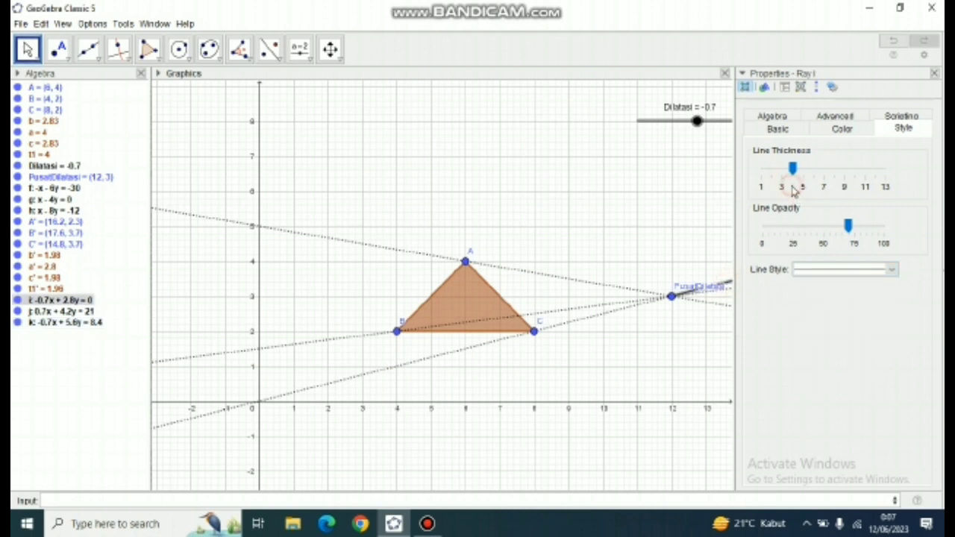
left_click(824, 271)
left_click(821, 318)
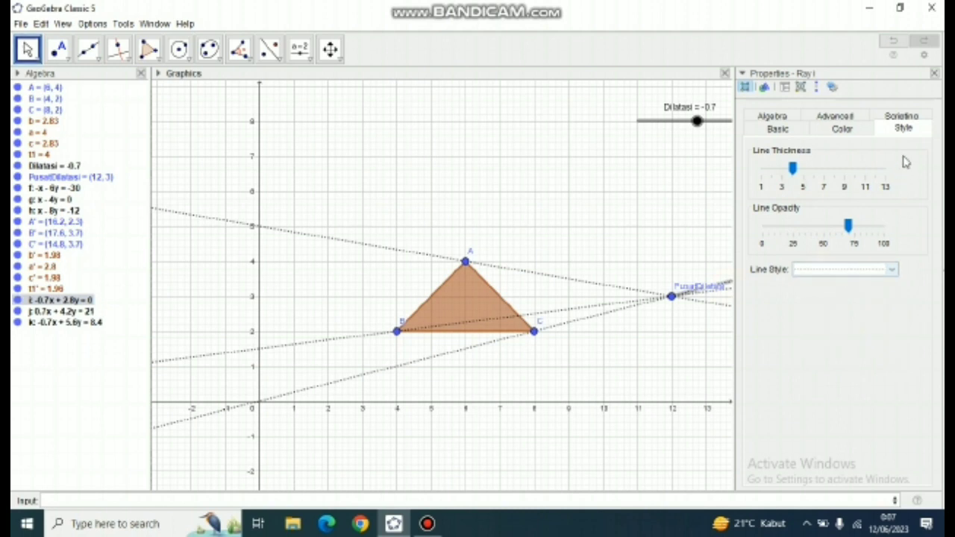
left_click(933, 74)
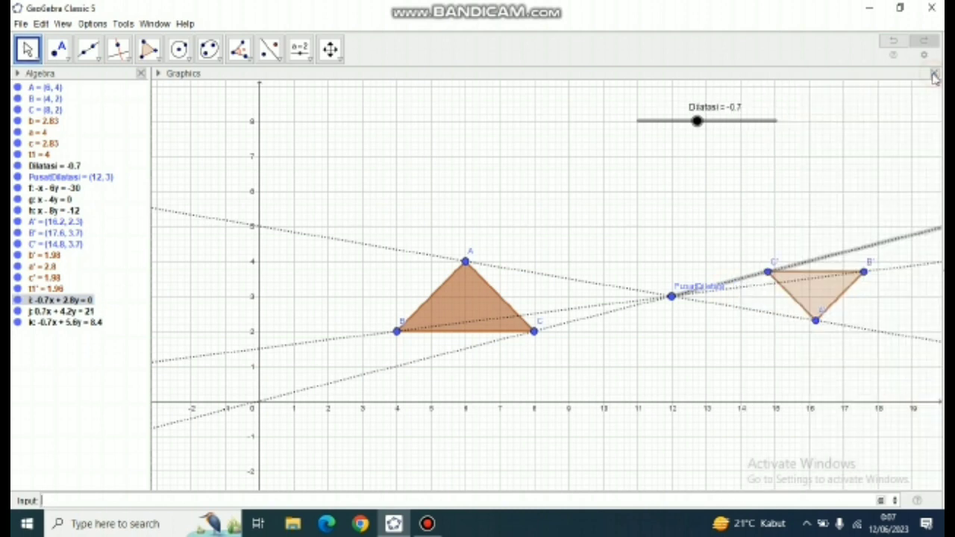
- Hide the label of the Dilatasi slider
left_click(684, 254)
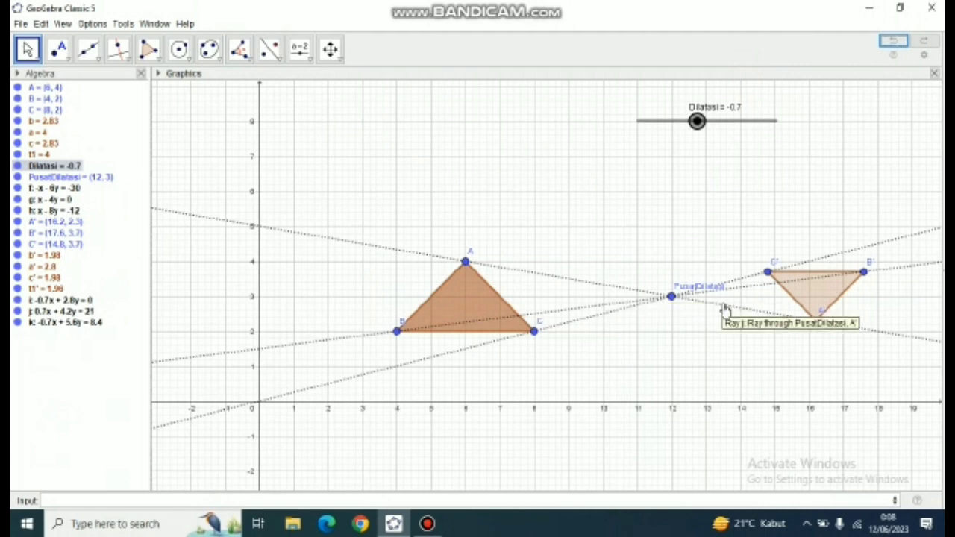
right_click(697, 122)
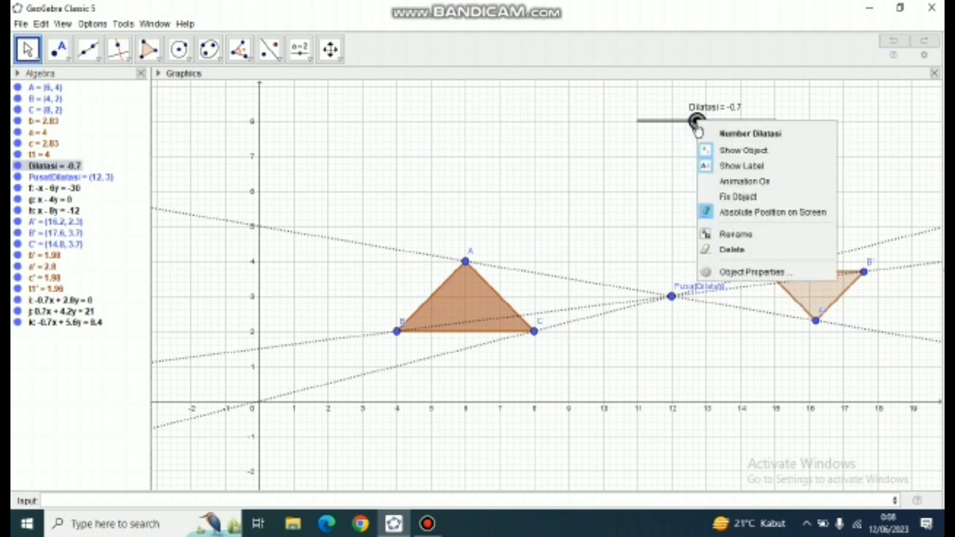
left_click(707, 179)
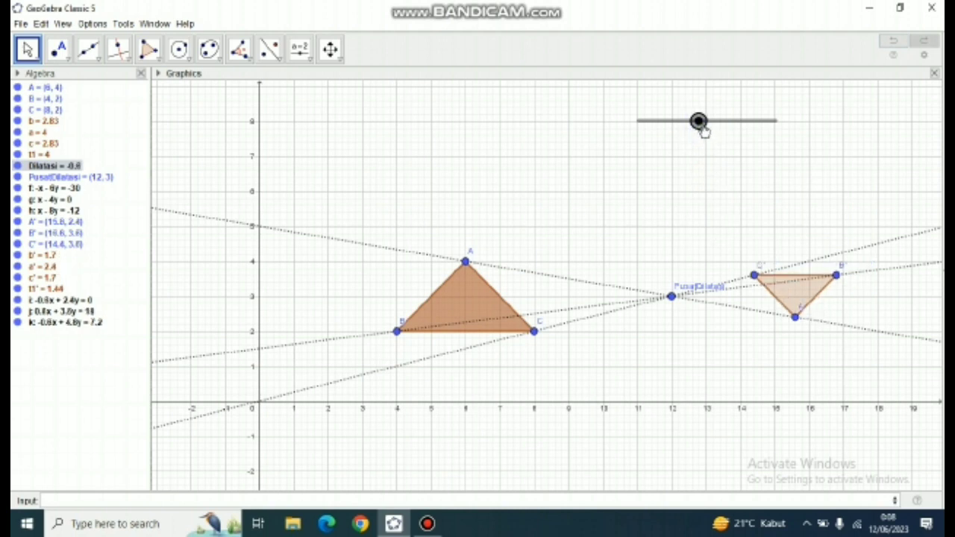
- Animate the Dilatasi slider, and stop the animation with the slider set to -0.7
right_click(705, 132)
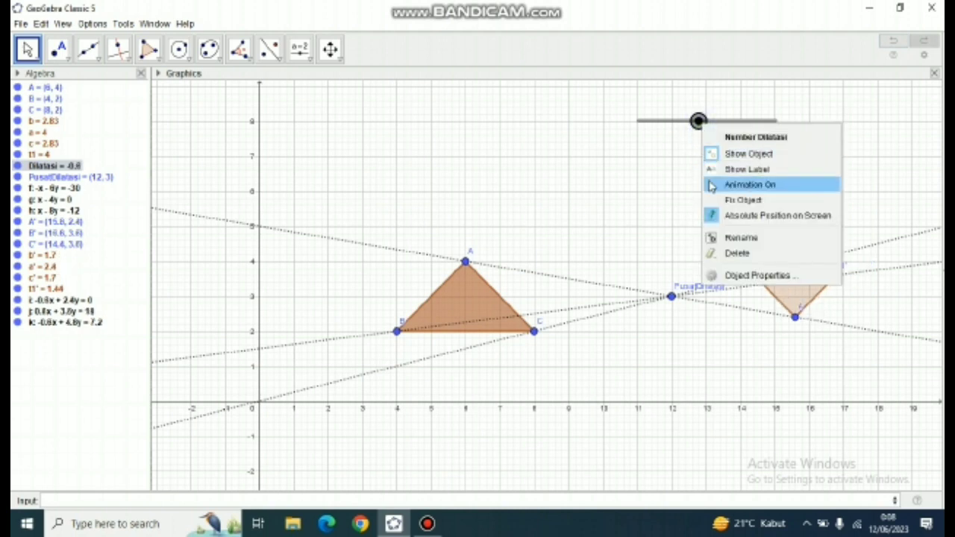
left_click(712, 186)
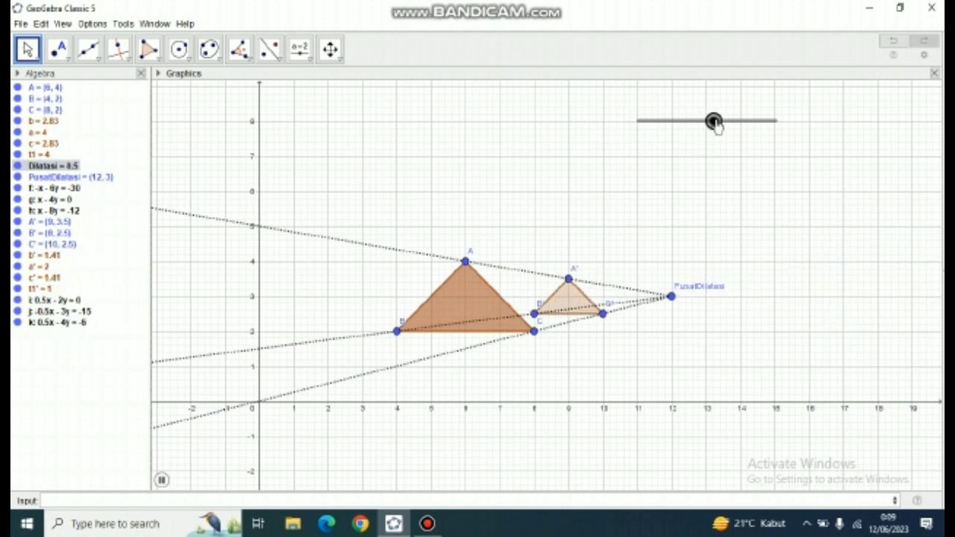
left_click(714, 121)
left_click_drag(717, 122, 697, 123)
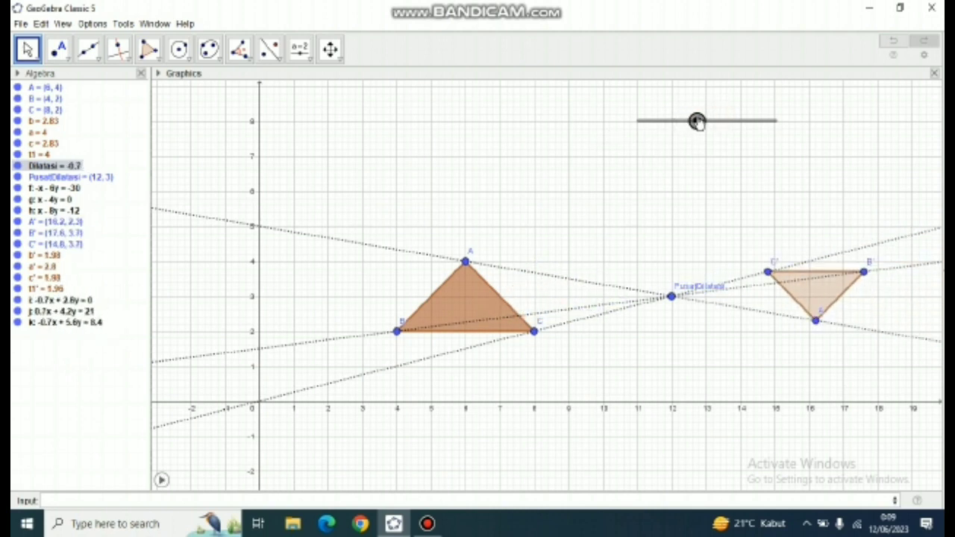